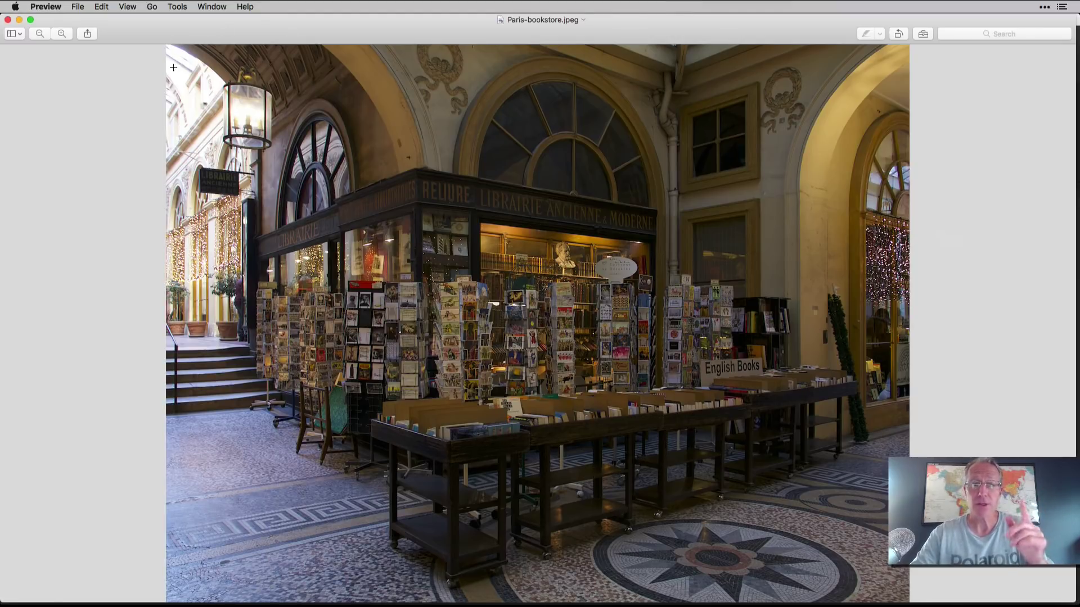
- Close the Paris-bookstore.jpeg photo in Preview and switch to Analog Efex Pro 2
left_click(8, 20)
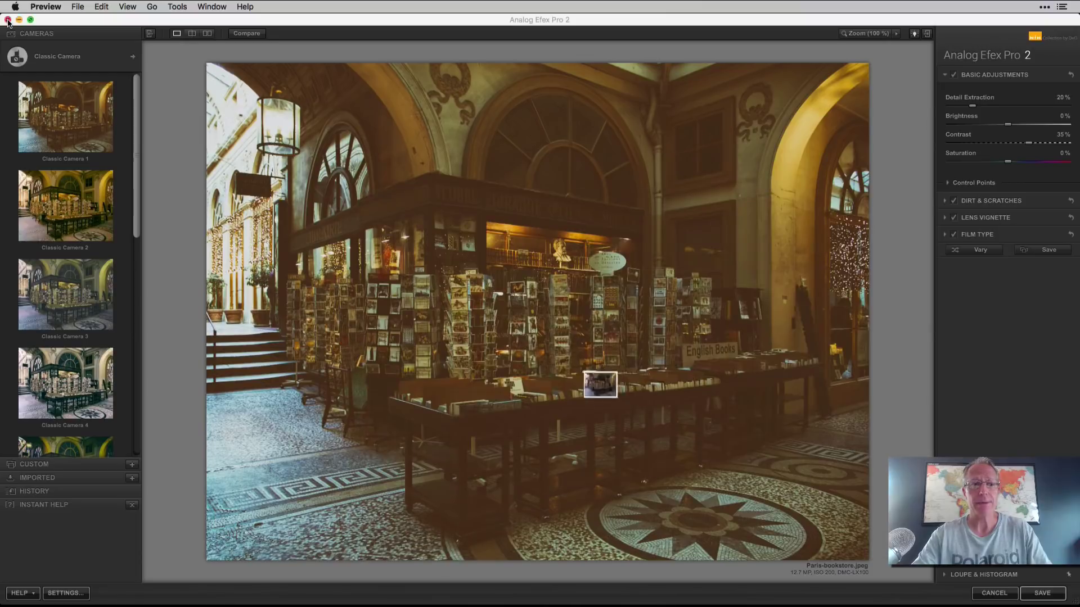
left_click(489, 24)
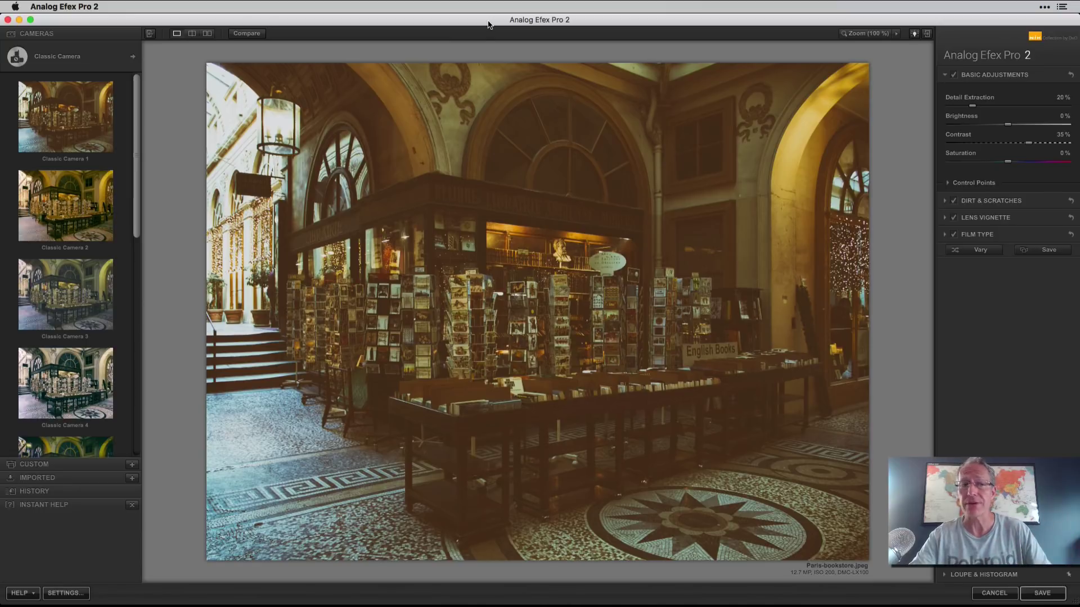
- Compare the original and edited photo in split preview by shifting the divider, and return to the single image view
left_click(192, 34)
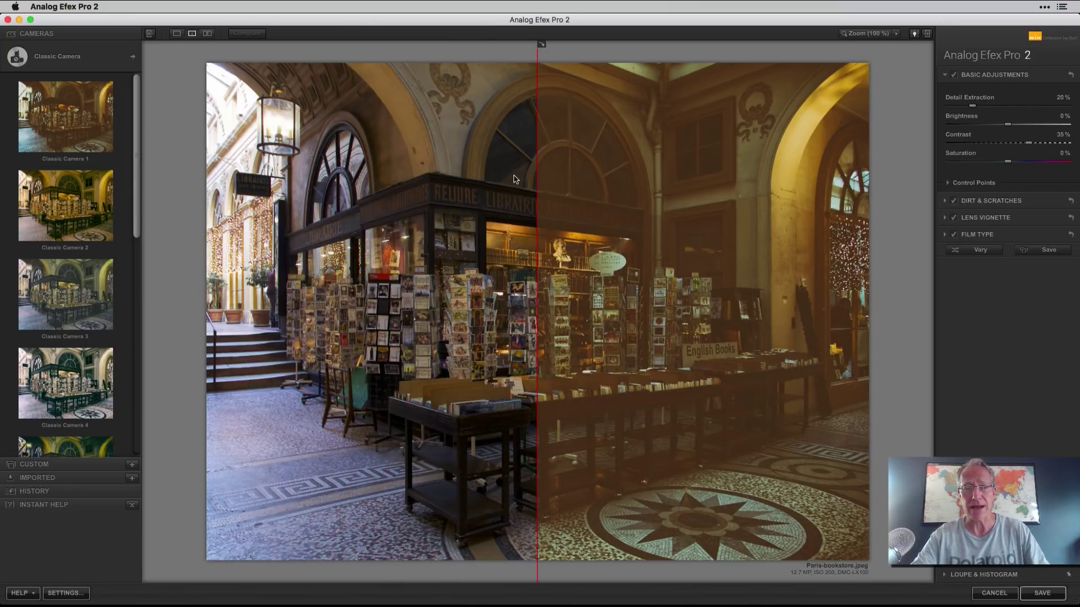
mouse_move(538, 179)
left_mouse_down()
mouse_move(757, 183)
mouse_move(294, 188)
mouse_move(603, 188)
mouse_move(532, 188)
left_mouse_up()
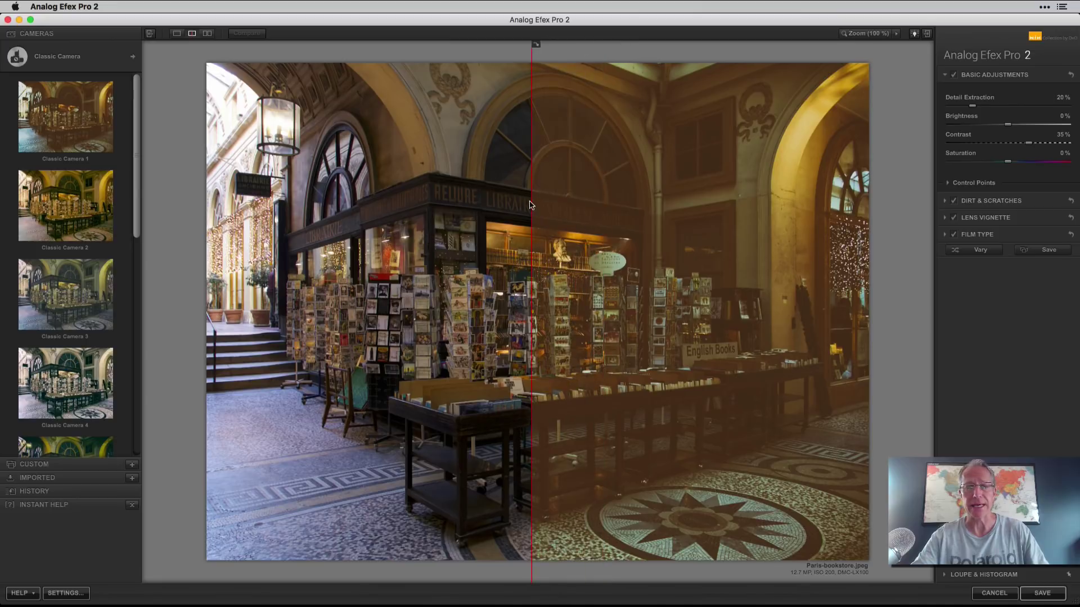
left_click(177, 35)
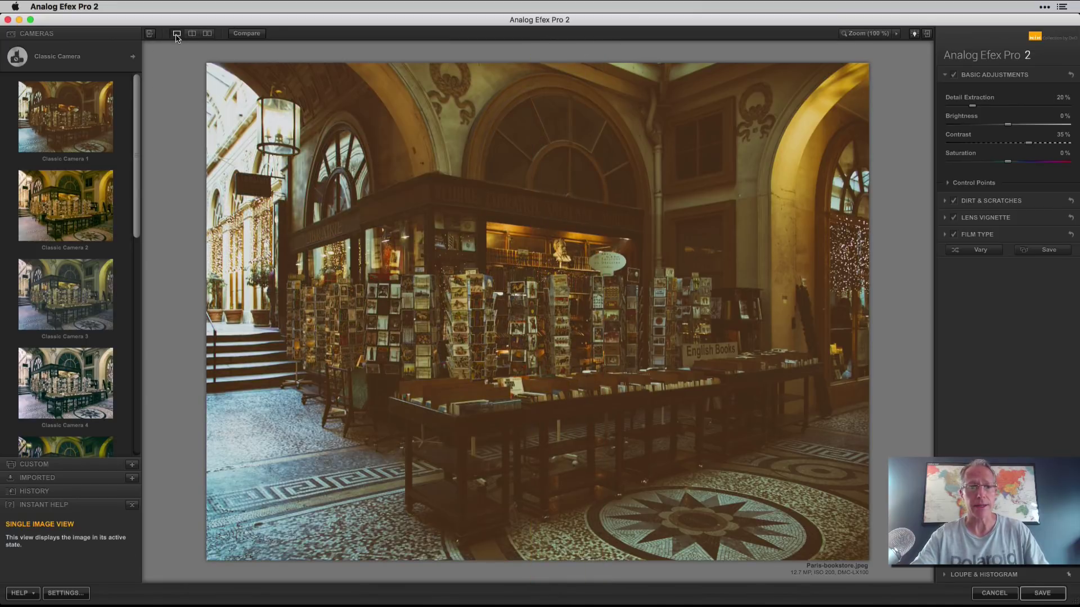
- Apply the Classic Camera 2 preset to the photo and replace it with Classic Camera 3
left_click(63, 63)
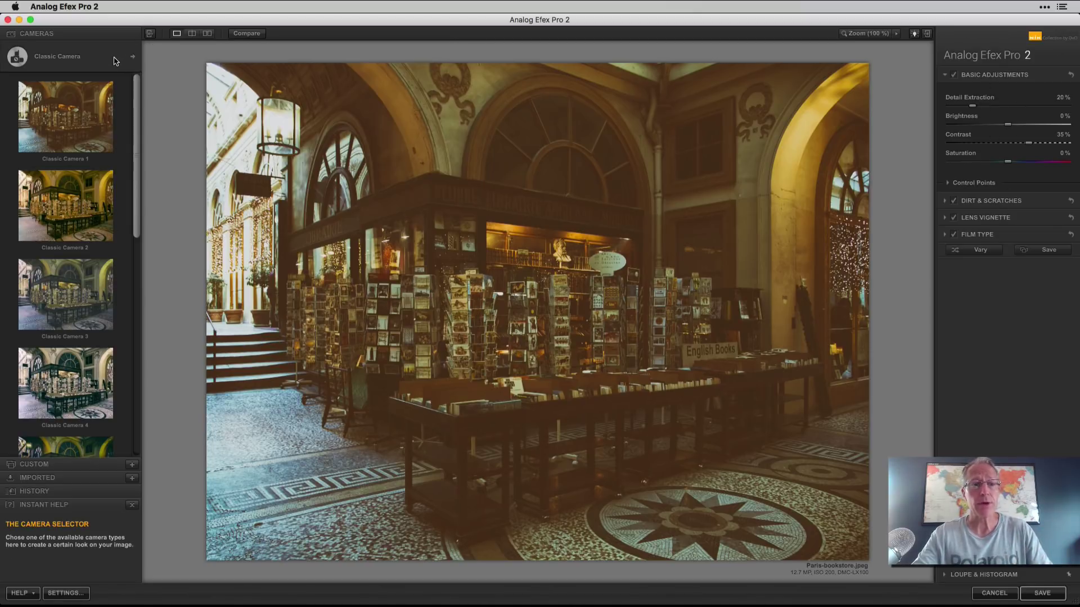
left_click(66, 205)
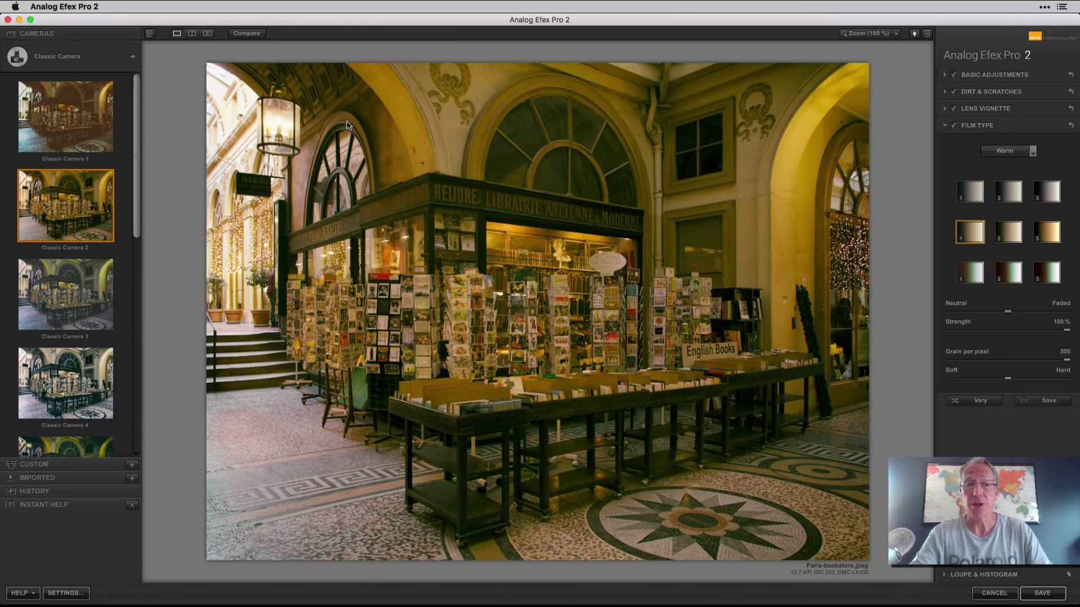
scroll(77, 284, "down", 1)
scroll(77, 284, "down", 1)
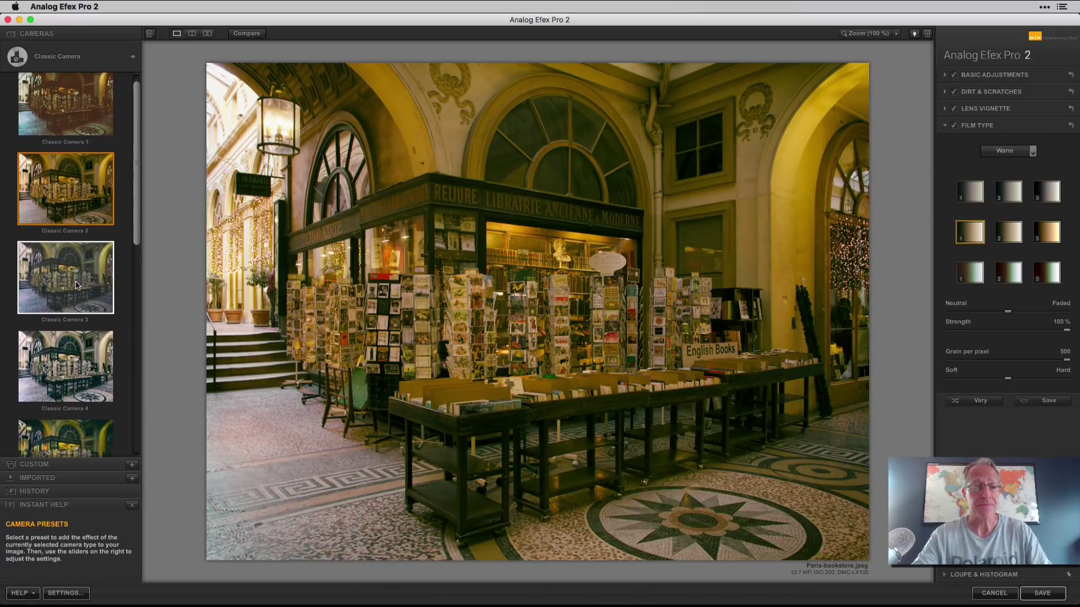
left_click(77, 285)
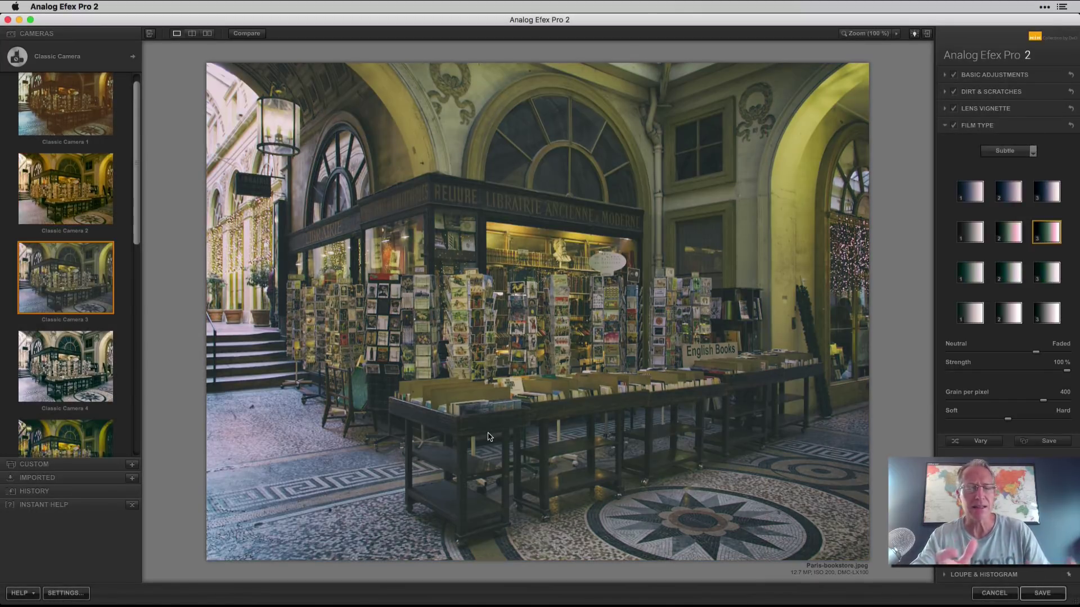
- Check the Classic Camera 3 effect against the original in split preview, moving the divider toward the lantern, and restore the single view
left_click(191, 34)
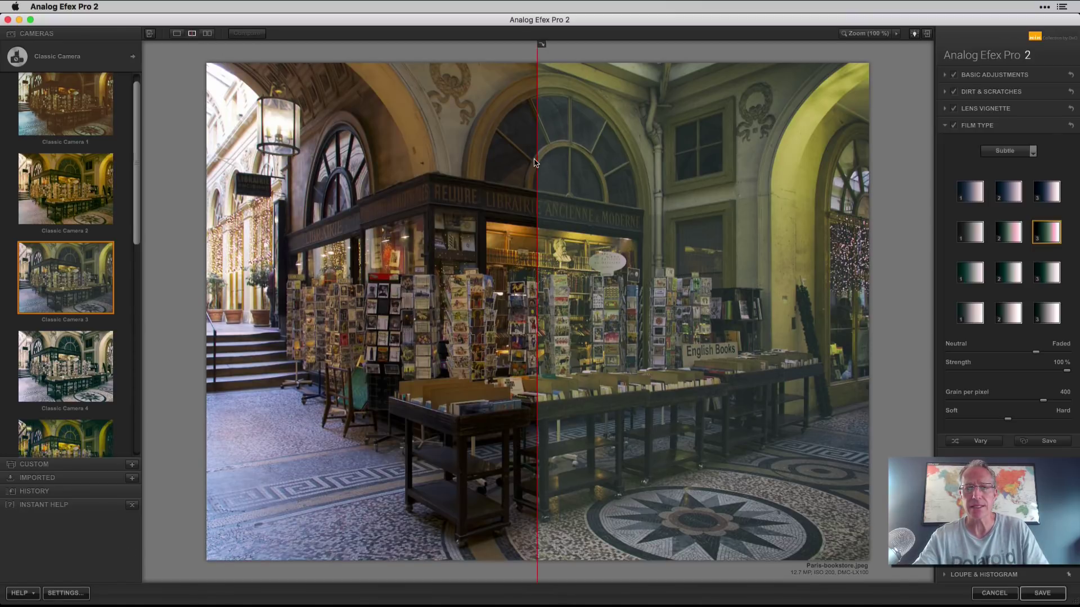
left_click_drag(537, 159, 377, 167)
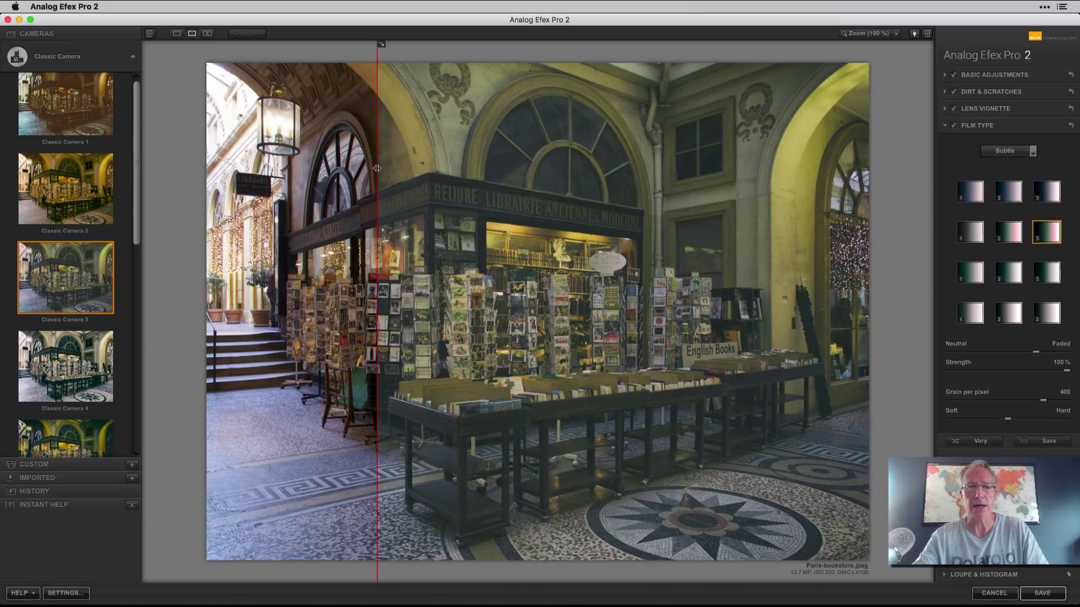
left_click(176, 34)
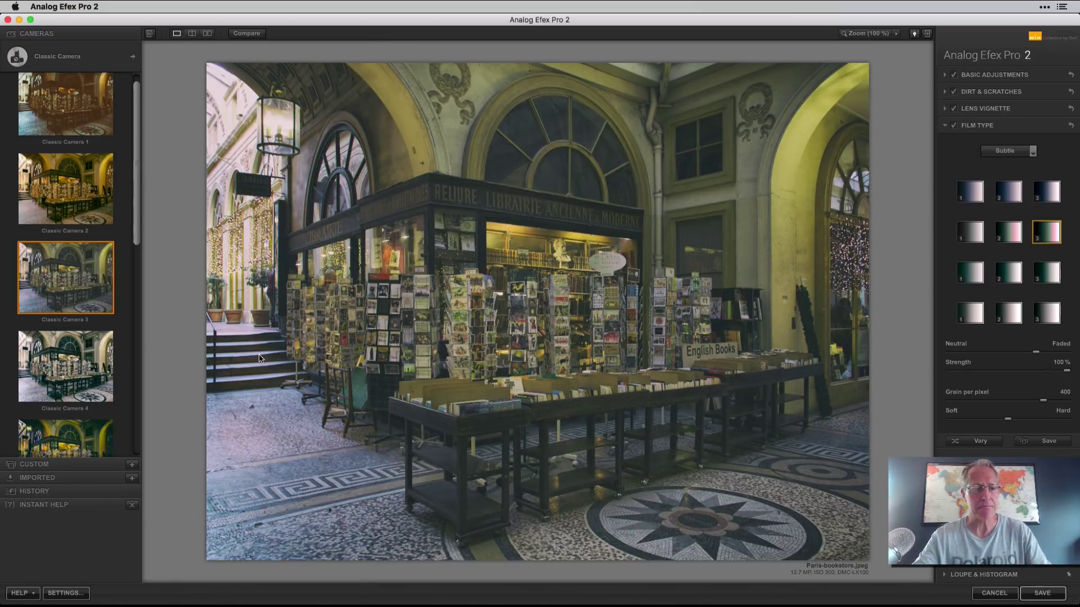
- Apply the Classic Camera 5 preset to the bookstore photo
scroll(80, 361, "down", 5)
scroll(80, 360, "down", 2)
left_click(77, 276)
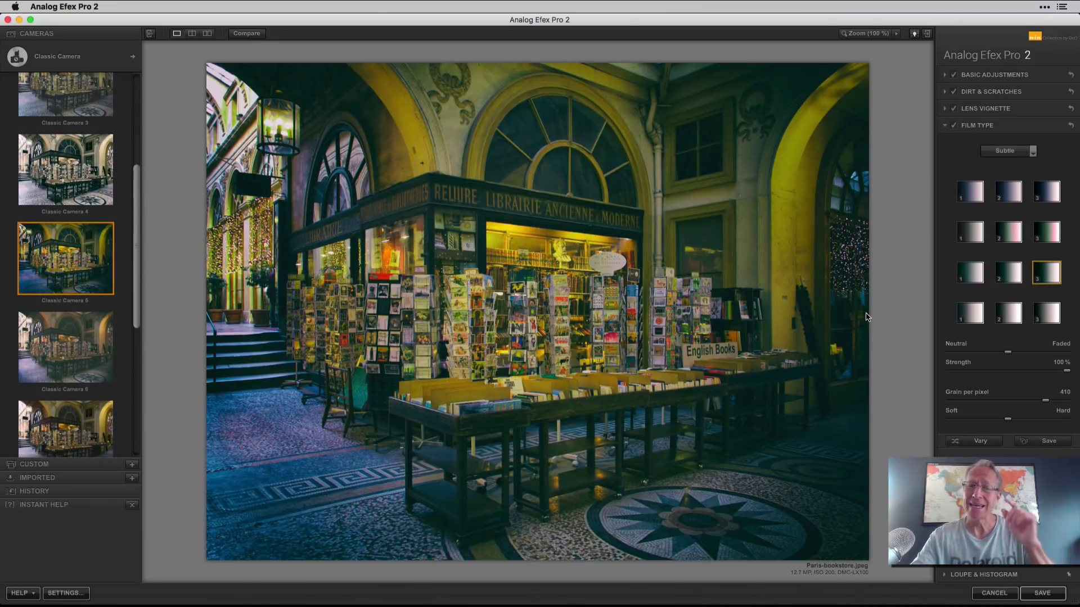
- Try the first-row Subtle film 3, switch the film type to Cool, and choose the third-row film 3 after trying the first-row one
left_click(1047, 194)
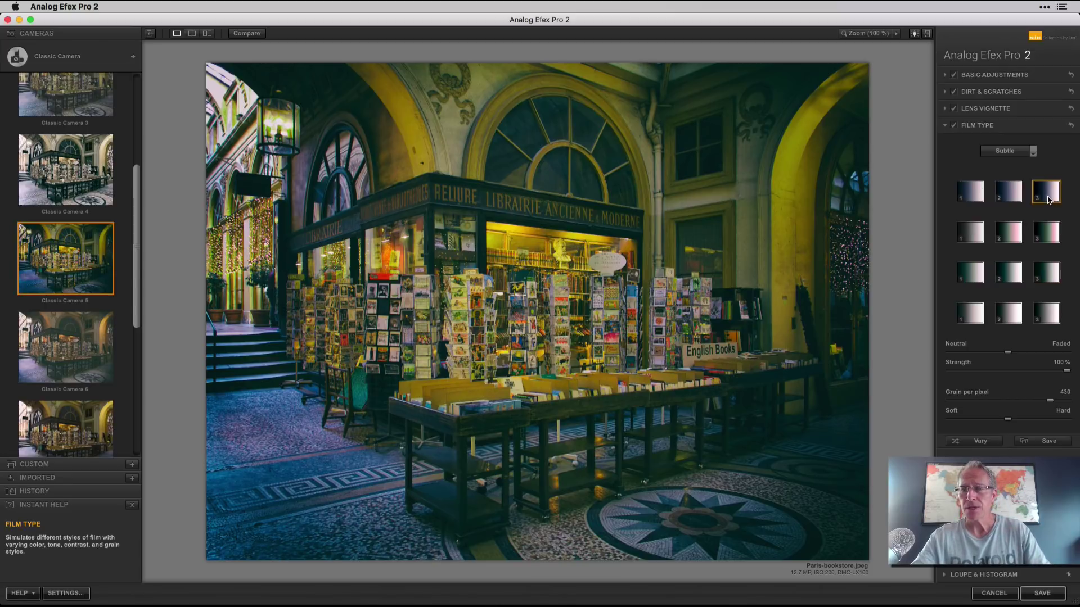
left_click(1034, 153)
left_click(1008, 173)
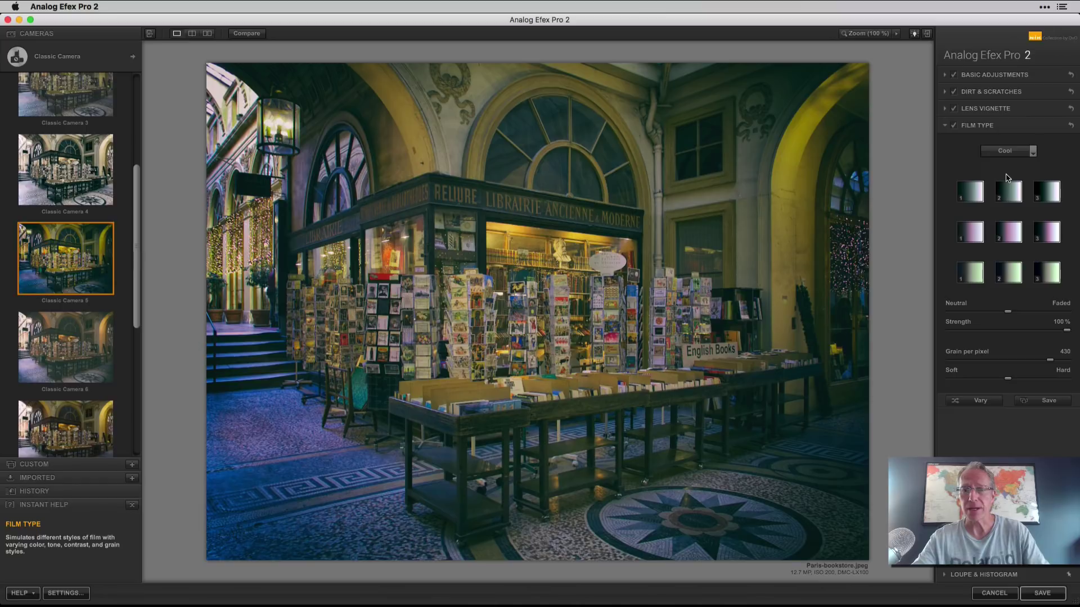
left_click(1048, 194)
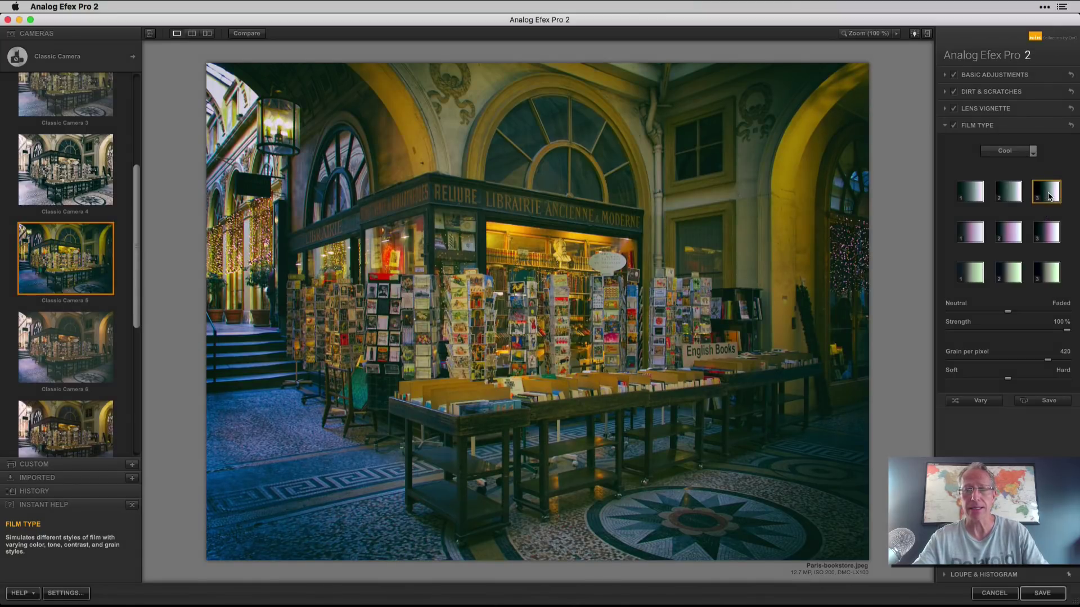
left_click(1047, 270)
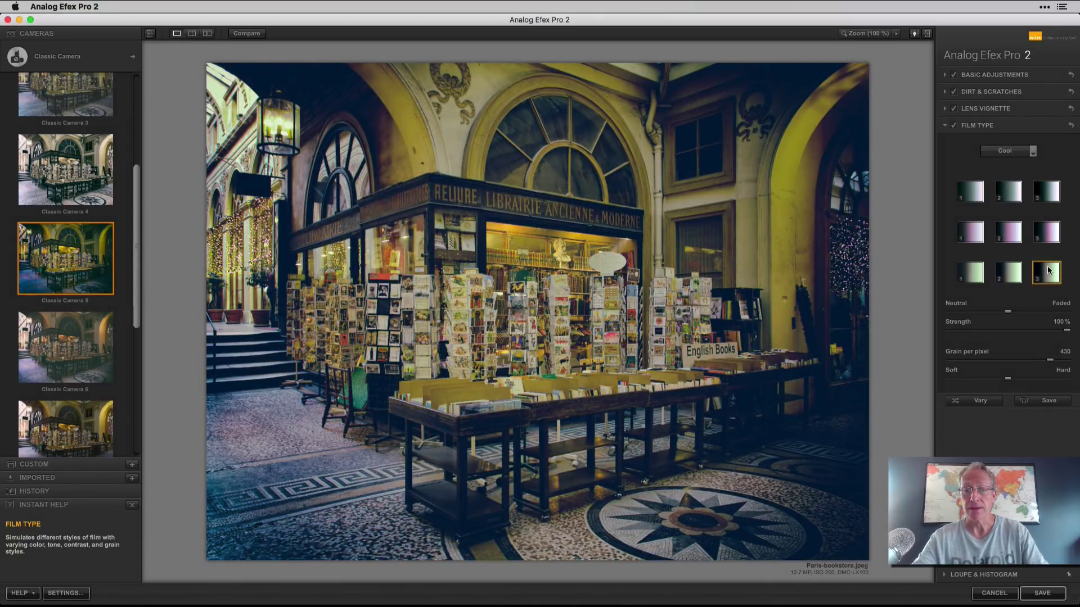
- Set the saturation to 22% in the basic adjustments
left_click(996, 75)
left_click_drag(1040, 162, 1025, 164)
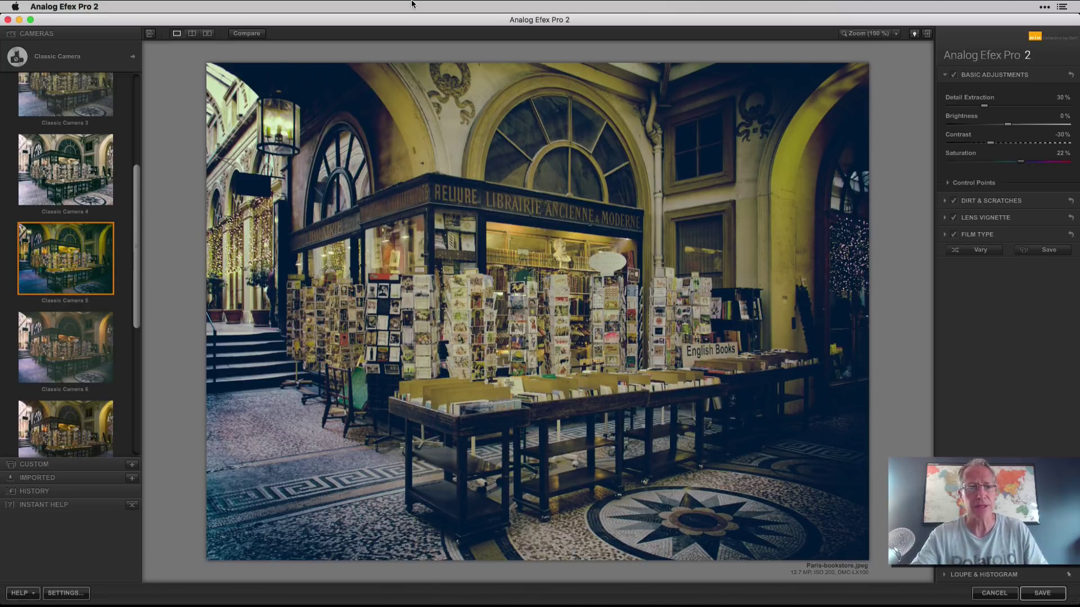
- Compare the edit with the original using Compare, split preview and both side-by-side orientations, and return to the single image view
left_click(249, 34)
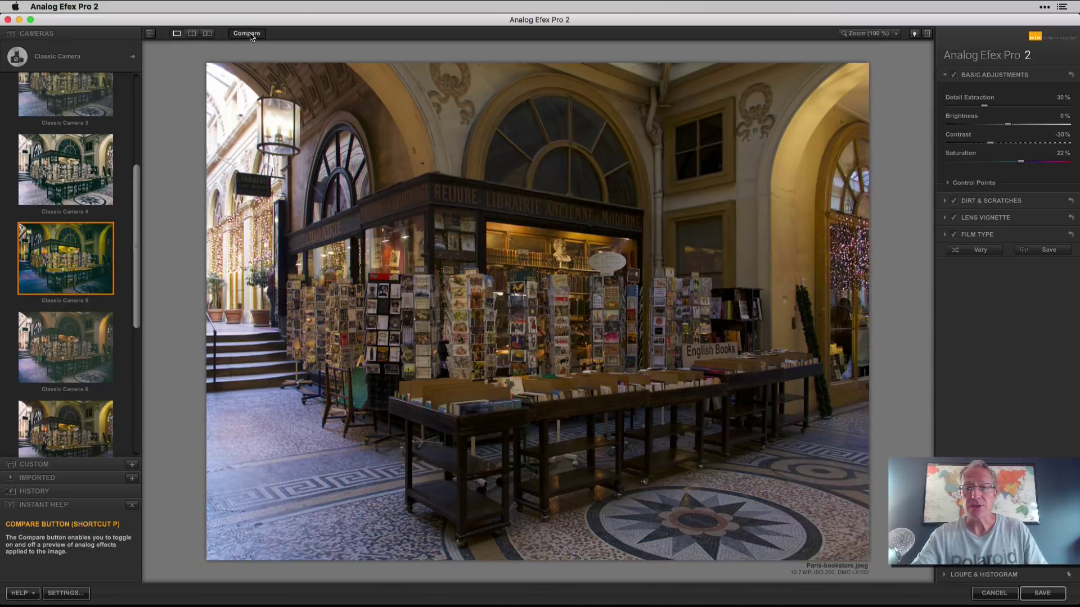
left_click(249, 34)
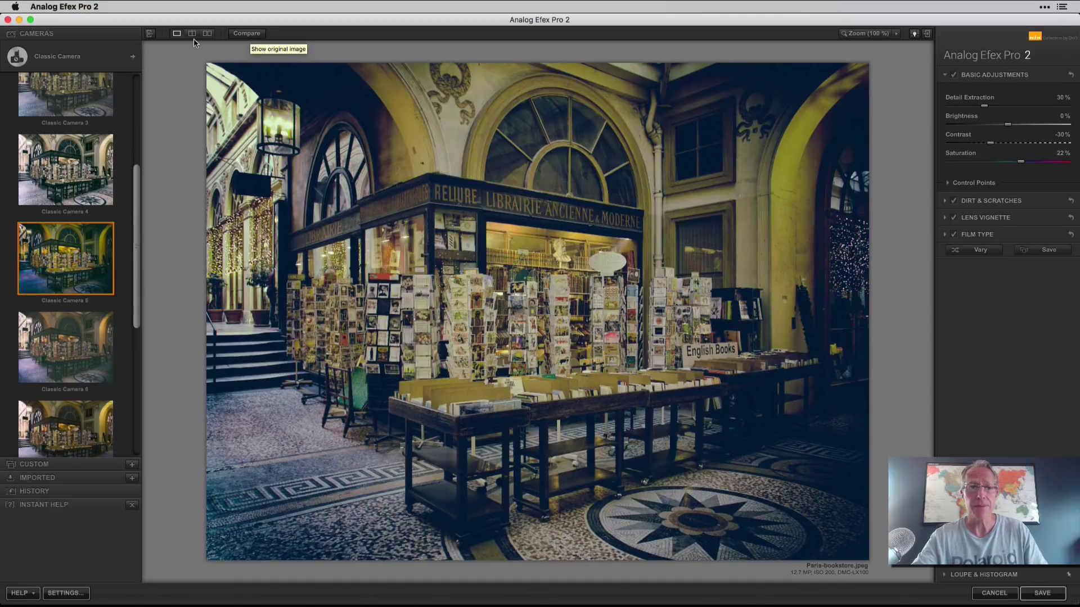
left_click(192, 34)
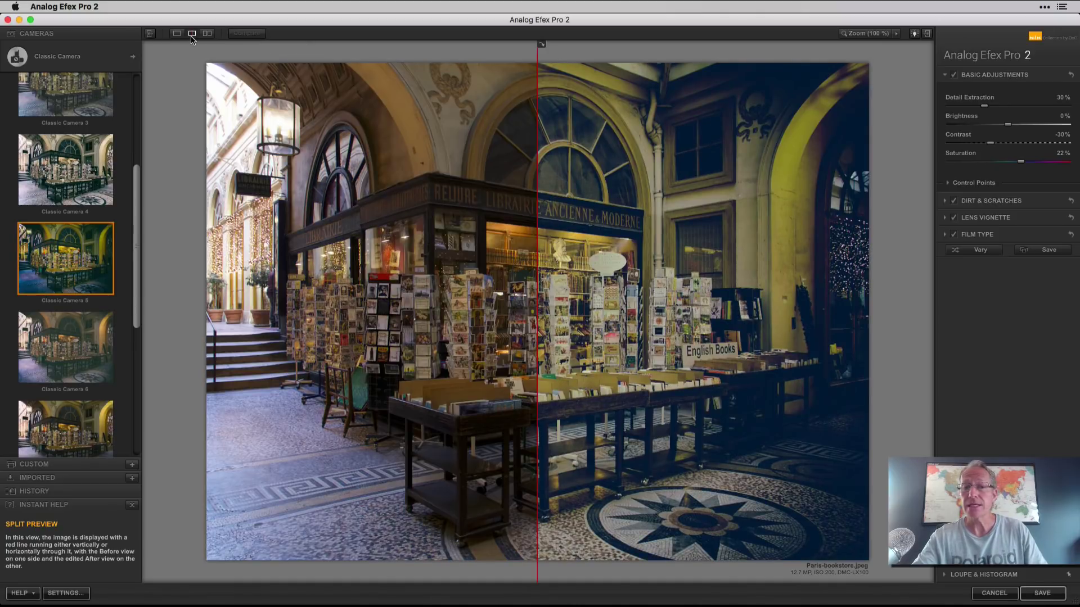
left_click(206, 34)
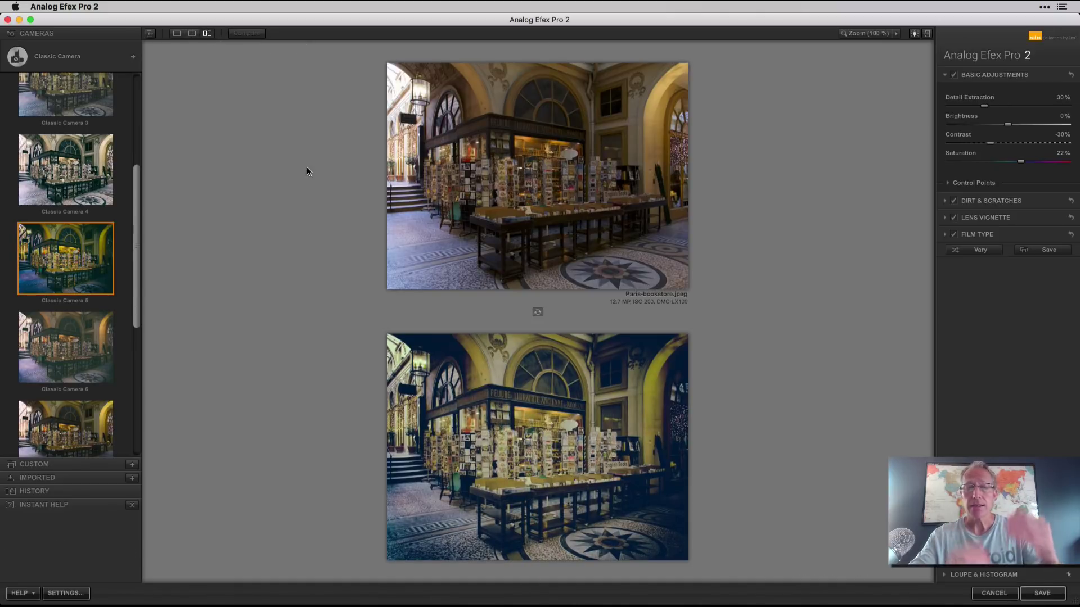
left_click(537, 312)
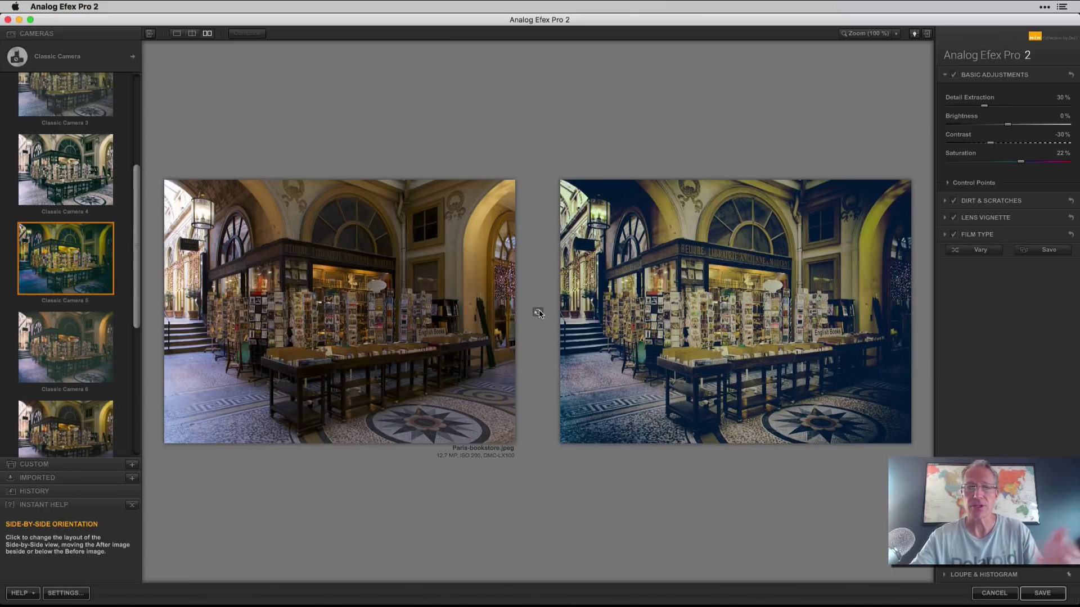
left_click(176, 35)
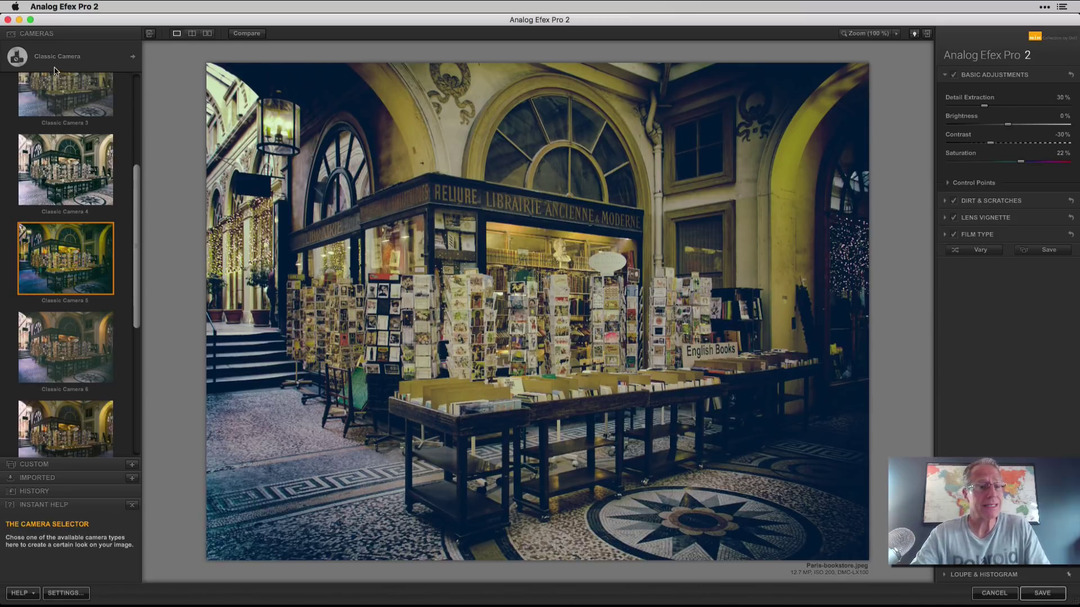
- Browse the remaining Classic Camera presets, and switch to the Black and White camera to view its presets
scroll(93, 345, "down", 5)
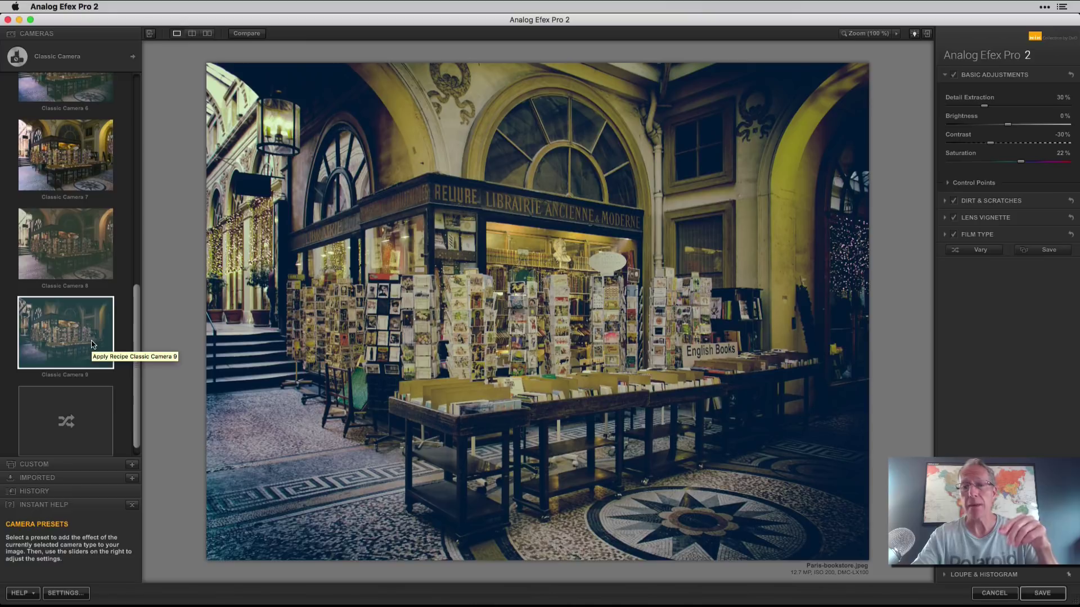
left_click(68, 61)
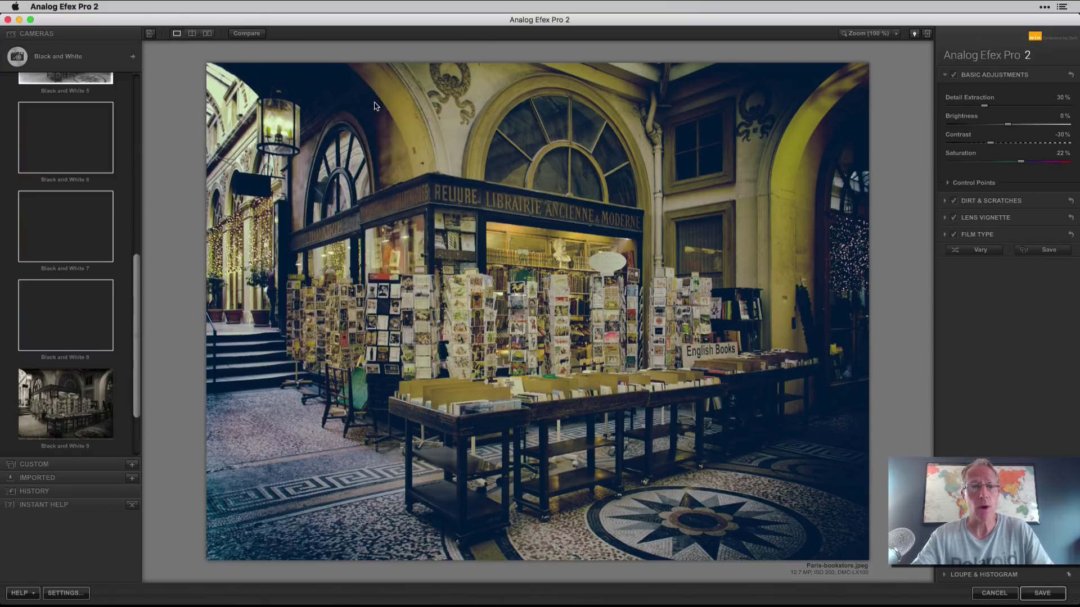
left_click(372, 97)
scroll(87, 181, "up", 10)
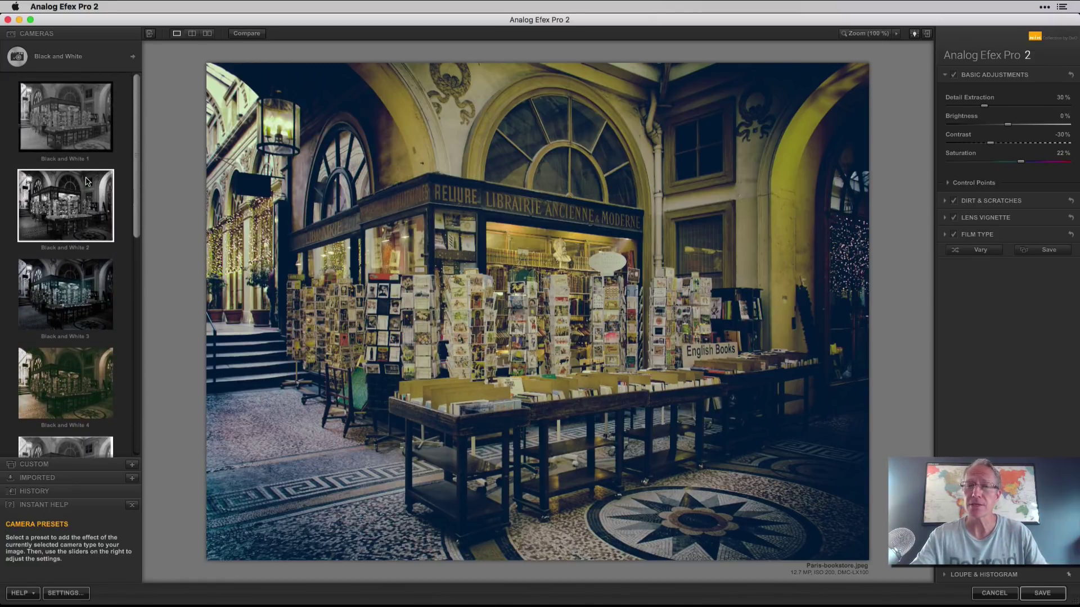
- Switch to the Color Cast camera and apply its Color Cast 1 preset to the photo
left_click(59, 58)
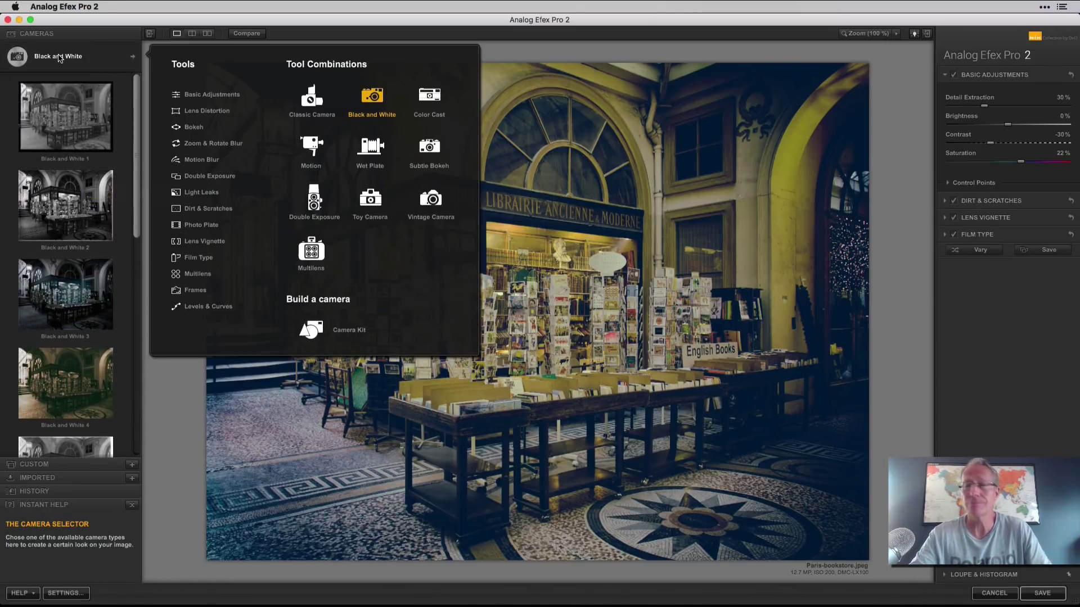
left_click(429, 97)
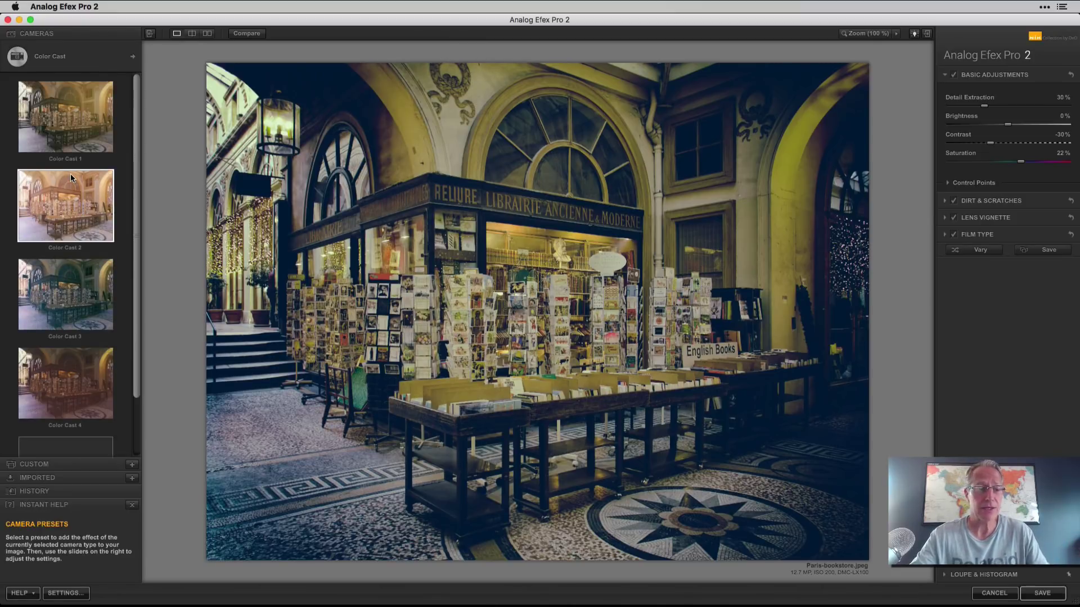
scroll(70, 178, "down", 2)
scroll(70, 174, "up", 2)
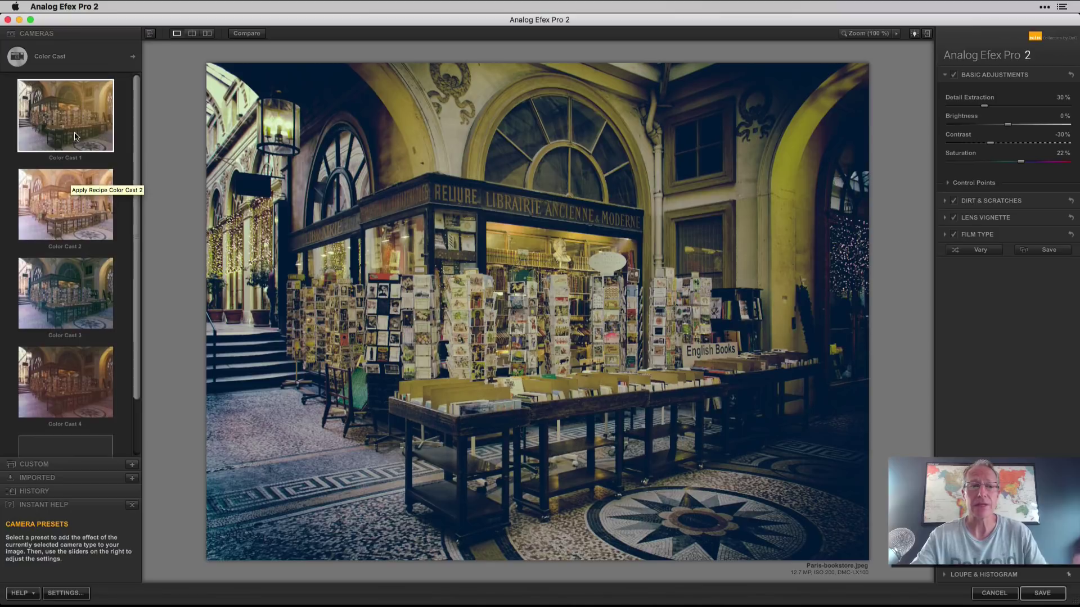
left_click(71, 93)
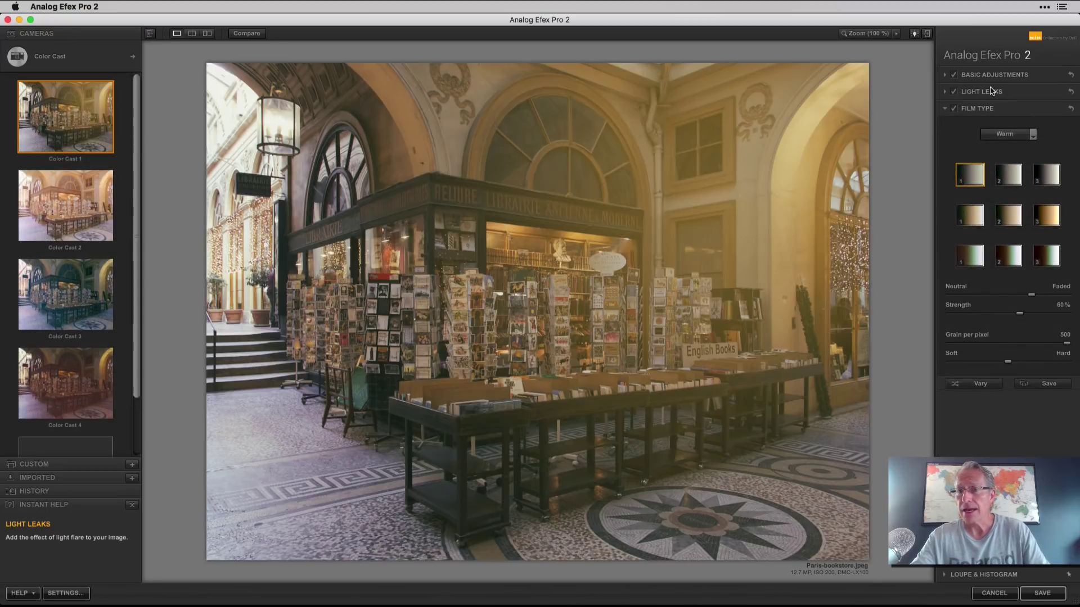
- Examine the Light Leaks settings and their available leak categories, keeping Soft selected
left_click(995, 95)
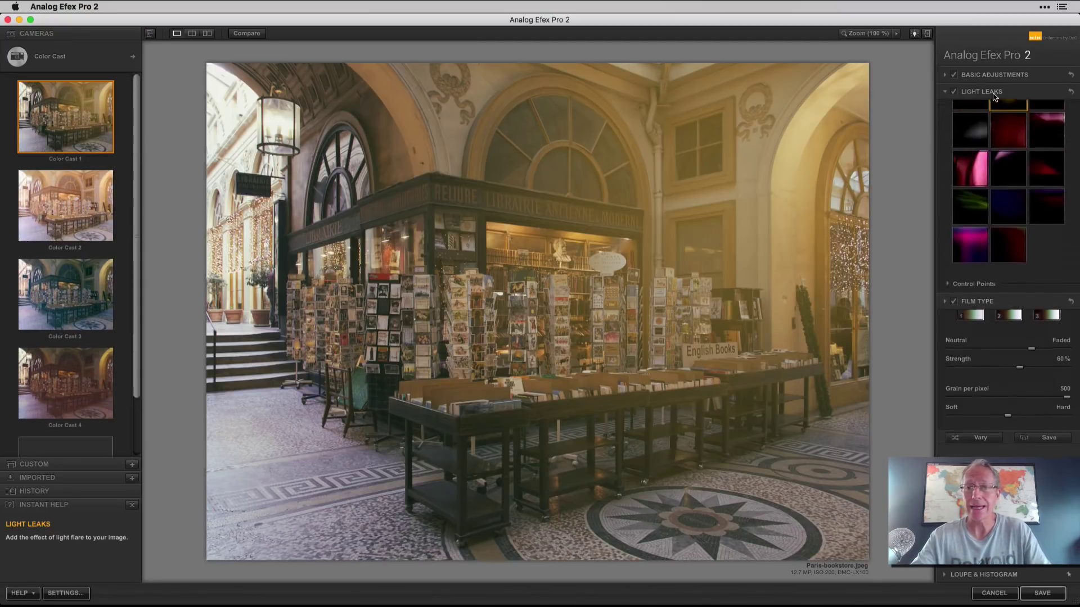
left_click(1033, 147)
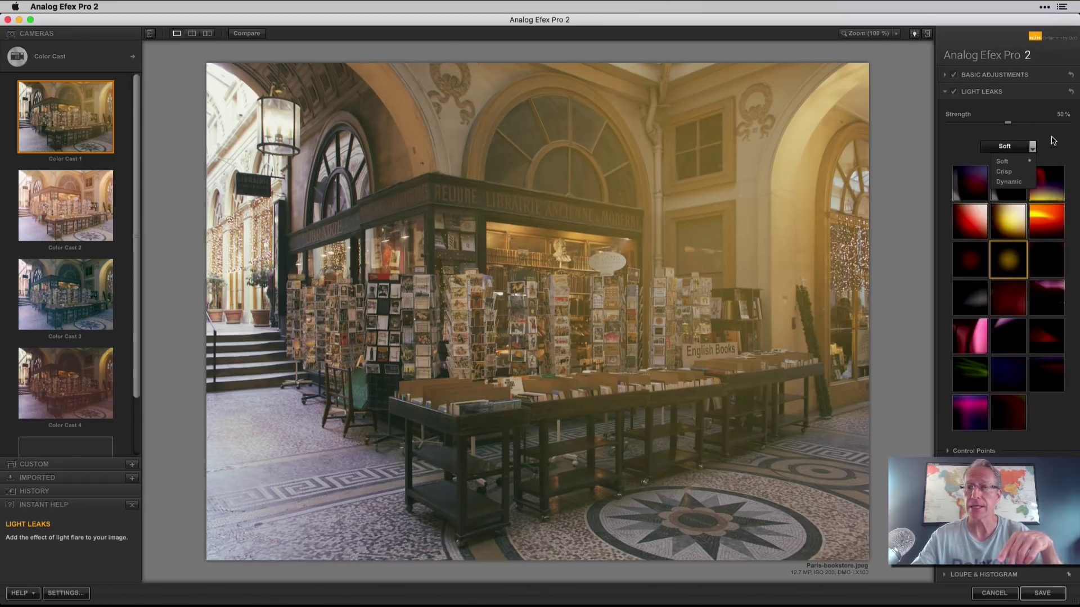
left_click(1054, 141)
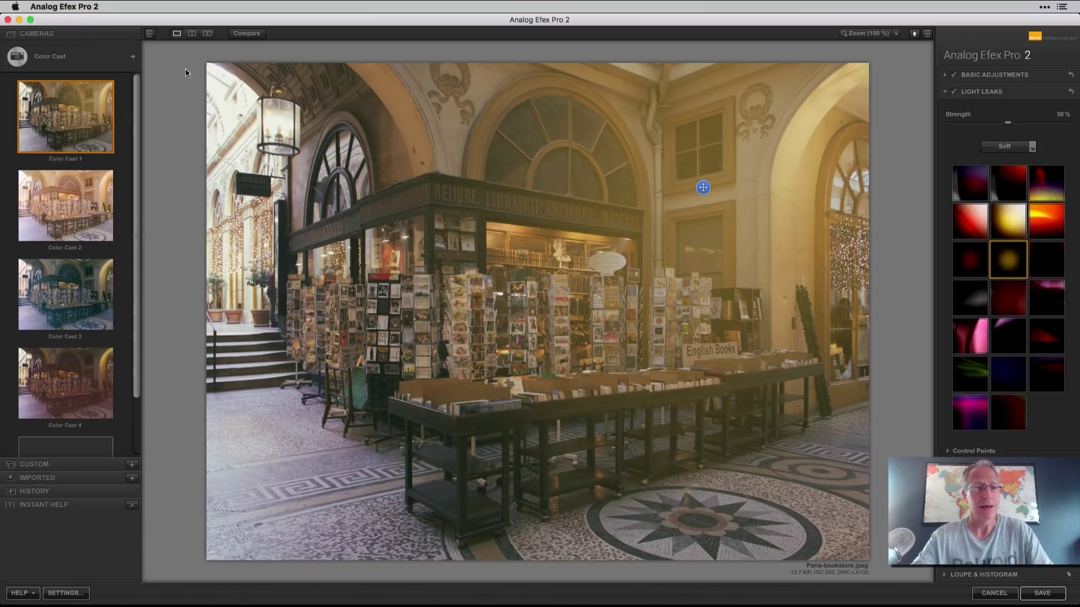
- Switch to the Motion camera and apply its Motion 1 preset to the photo
left_click(54, 65)
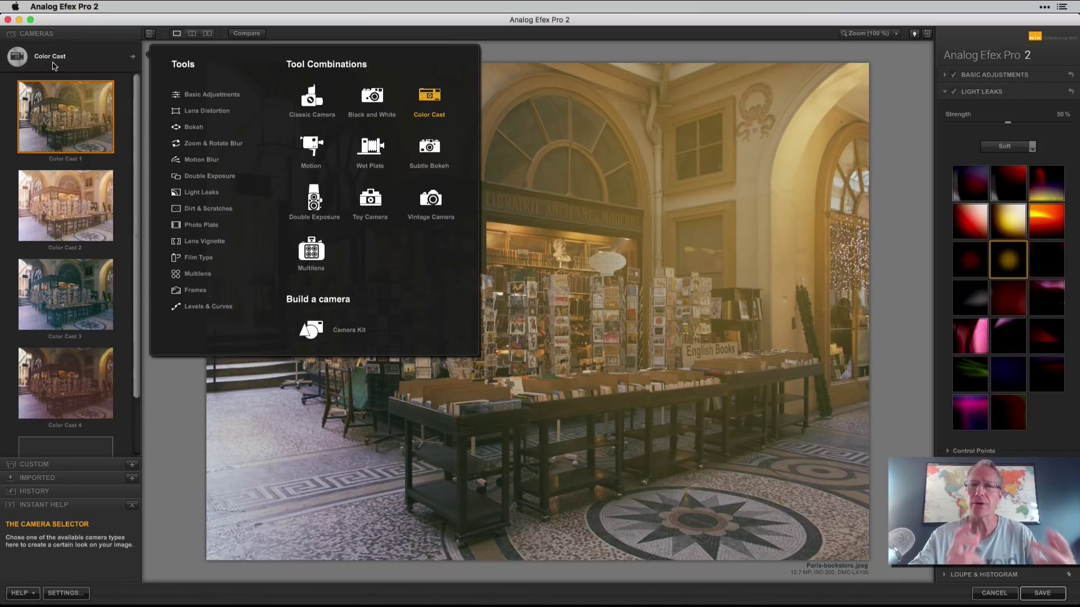
left_click(314, 148)
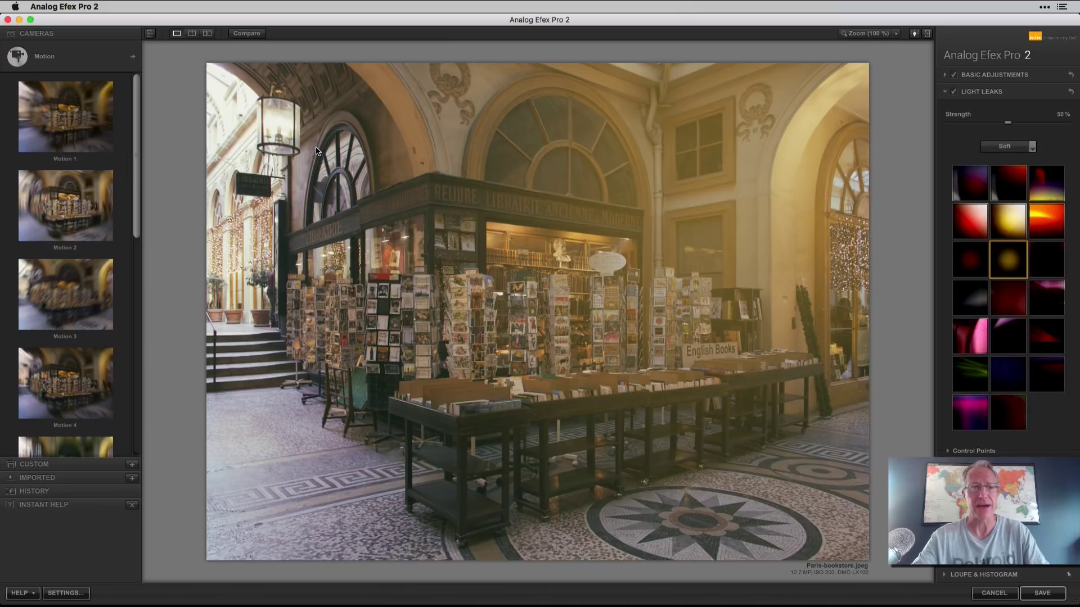
left_click(66, 116)
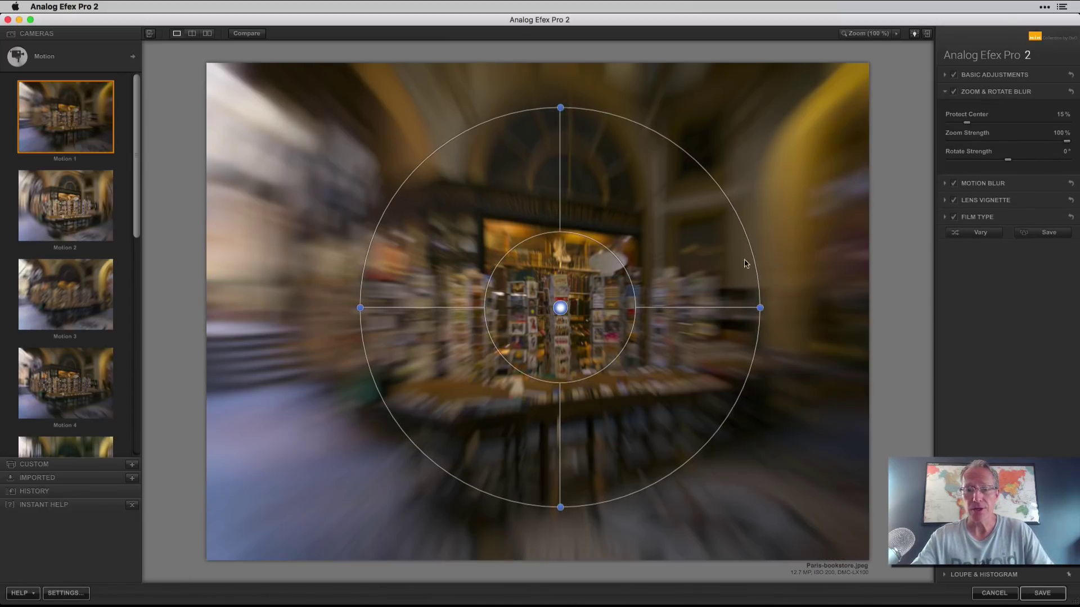
- Adjust Zoom & Rotate Blur to 56% Protect Center, 54% Zoom Strength and 140° Rotate Strength, shifting its center toward the storefront's corner
left_click_drag(632, 280, 732, 259)
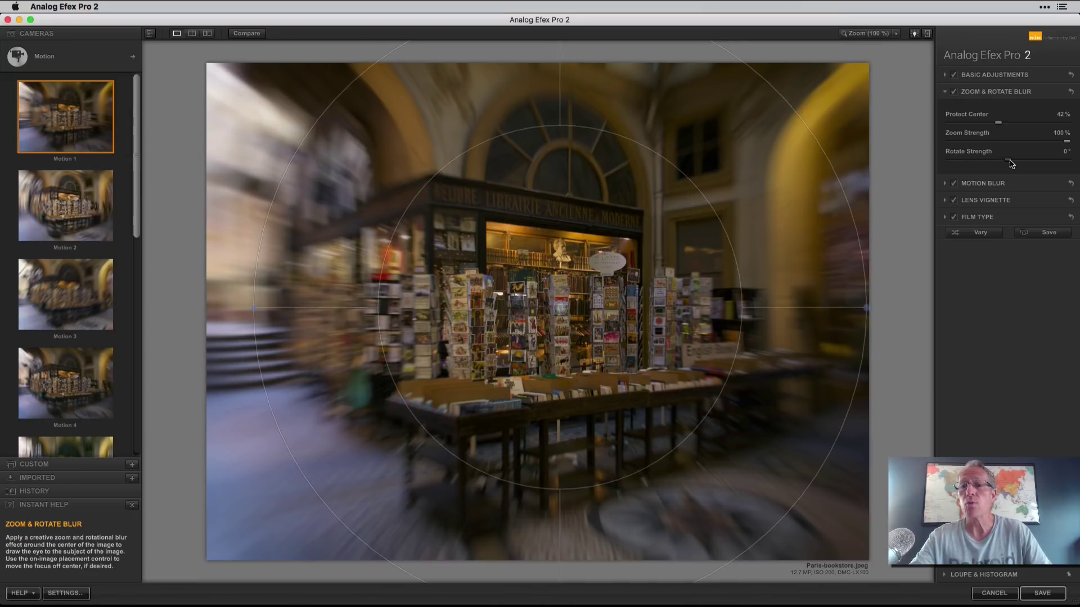
left_click_drag(1010, 163, 1045, 165)
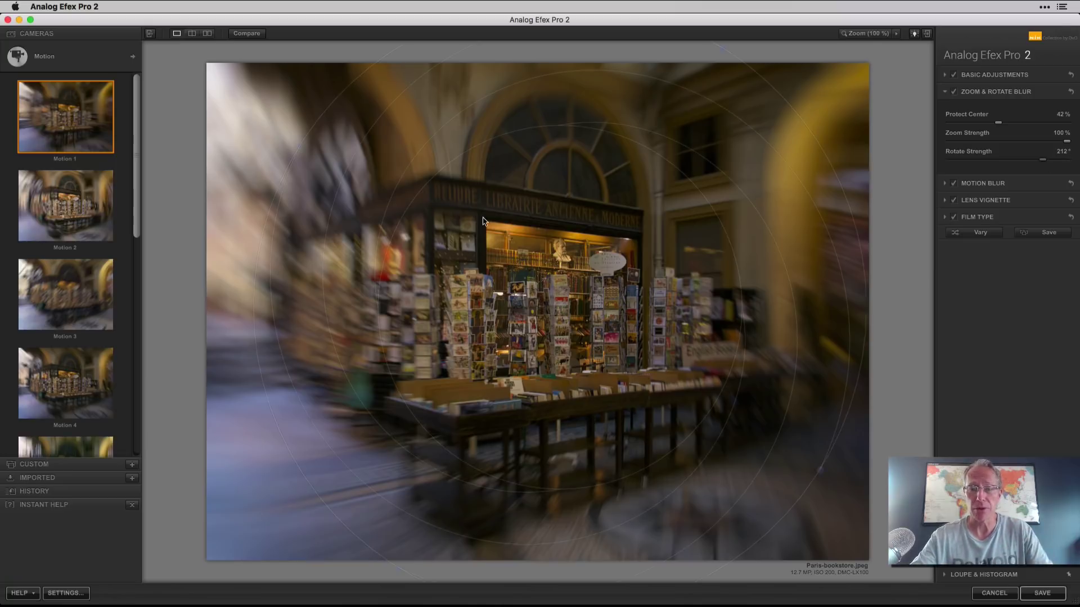
left_click_drag(560, 307, 505, 310)
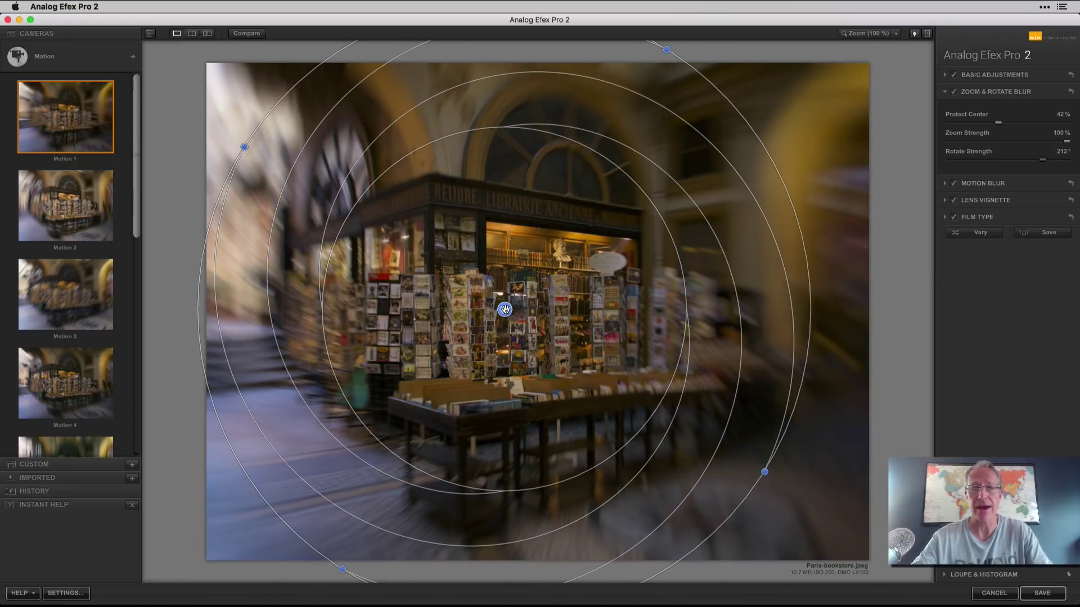
left_click_drag(667, 226, 711, 215)
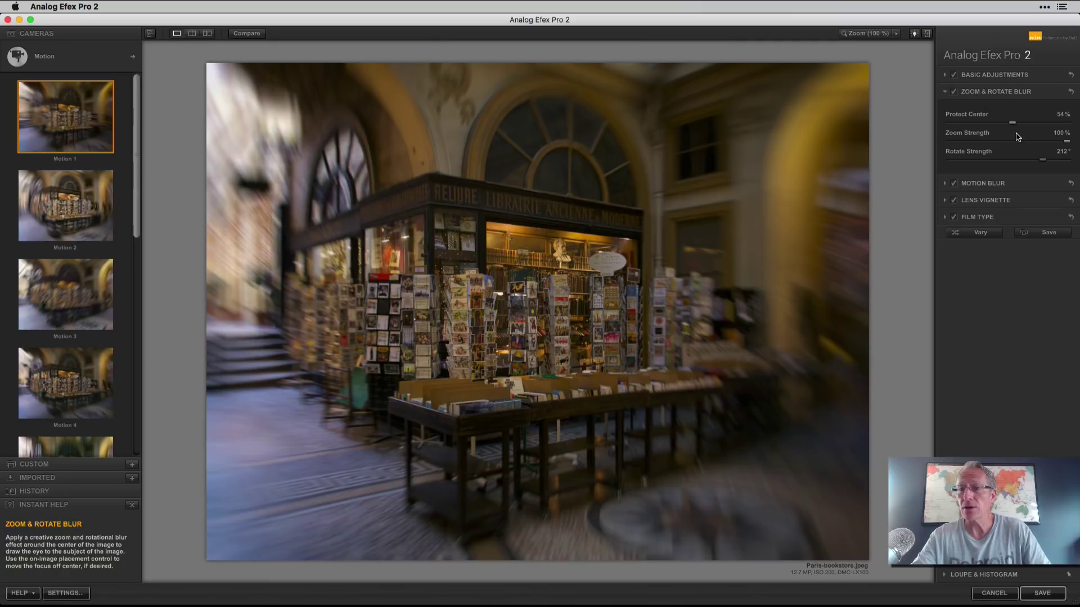
left_click_drag(1013, 123, 1032, 163)
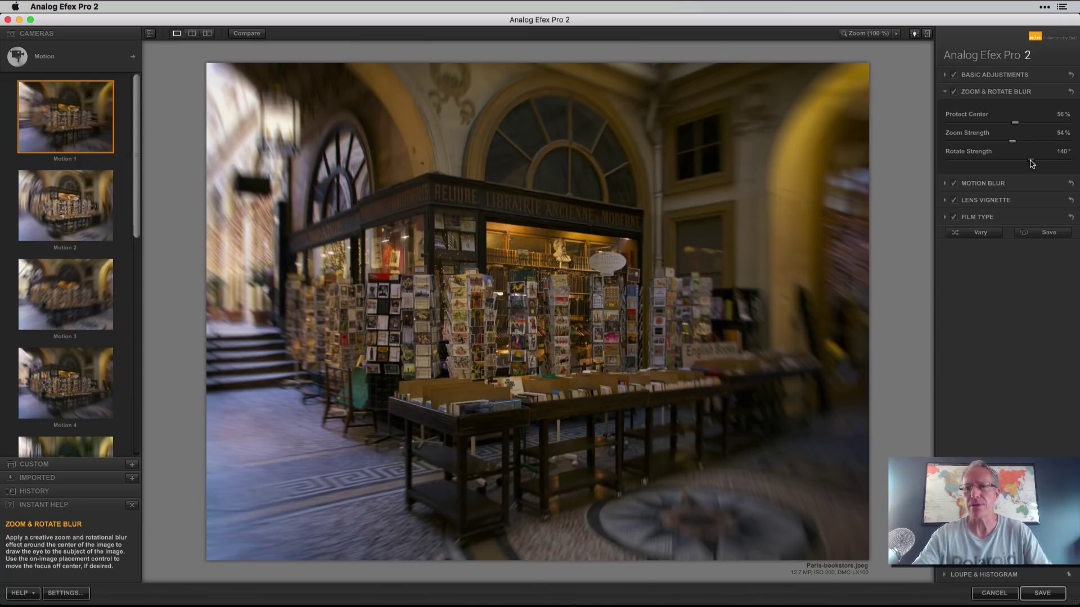
- Set the Motion Blur strength to 20% and rotate the blur direction vector to nearly horizontal
left_click(1009, 184)
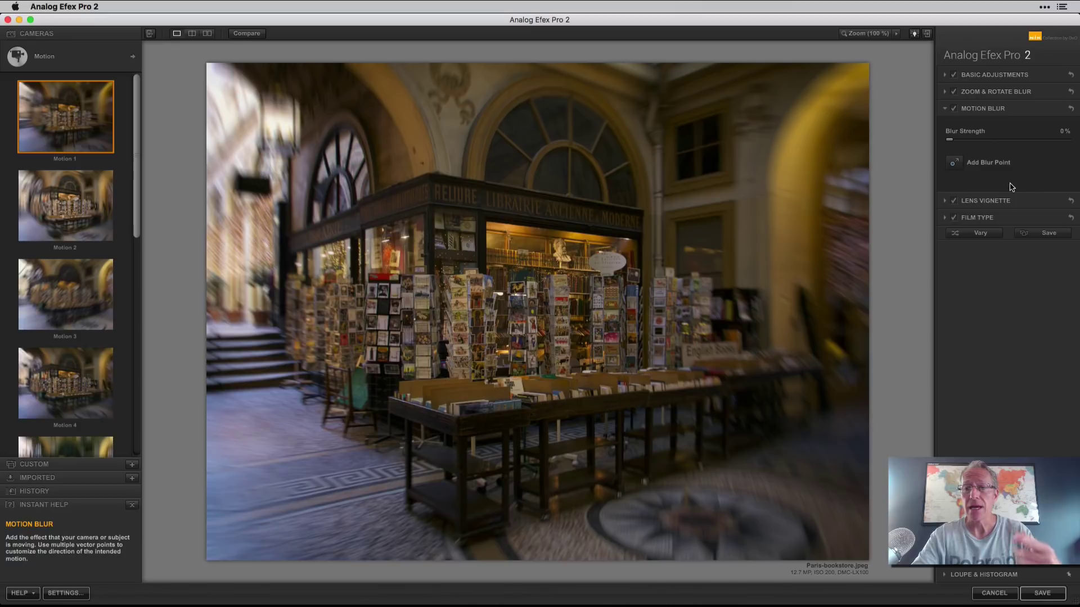
left_click_drag(949, 142, 972, 141)
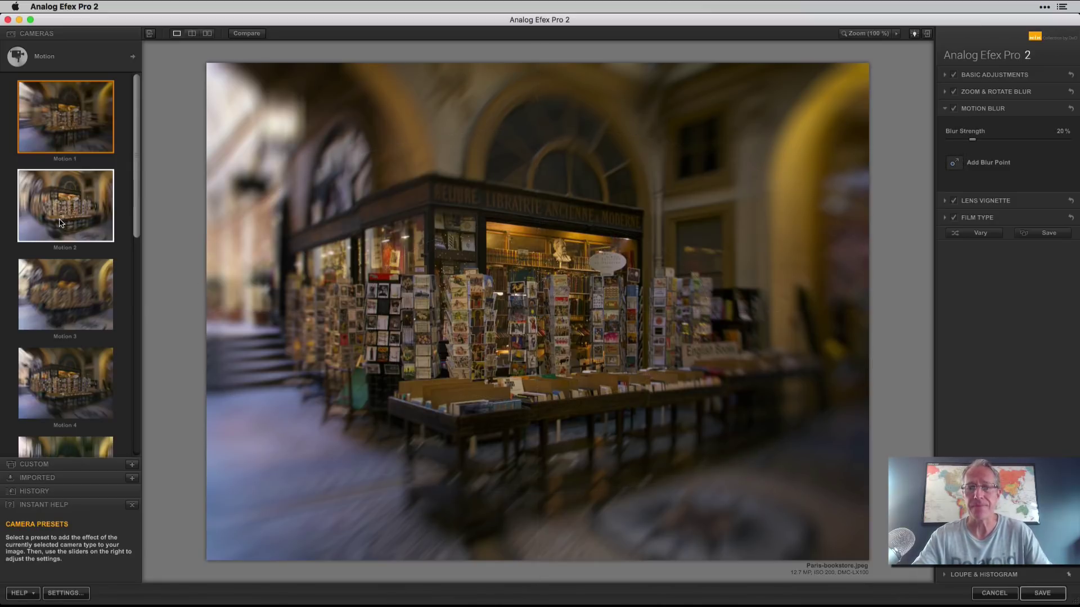
mouse_move(509, 206)
left_click_drag(614, 241, 618, 248)
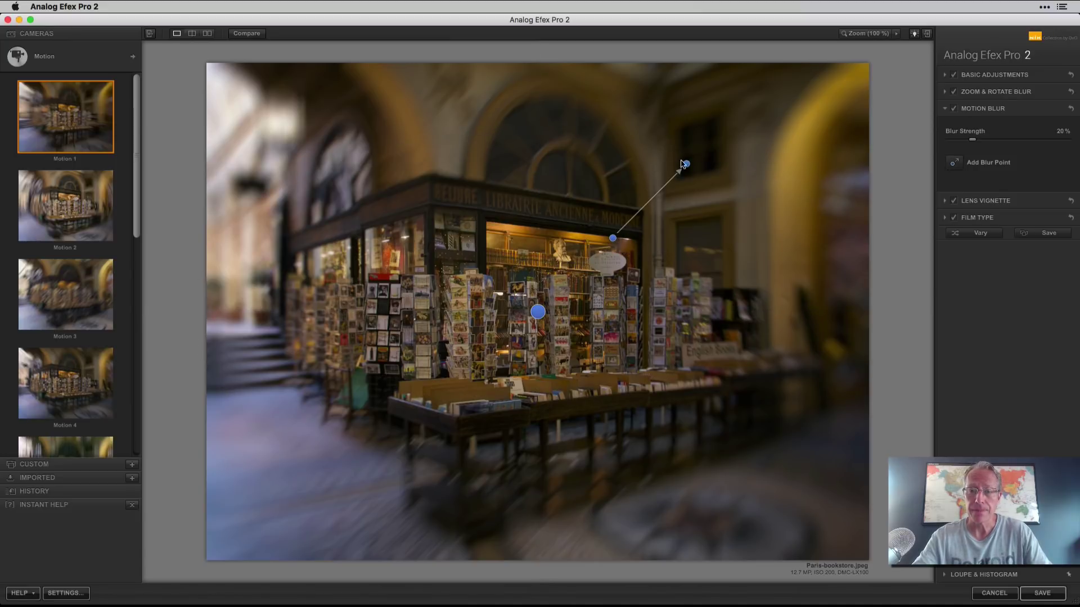
left_click_drag(686, 164, 705, 248)
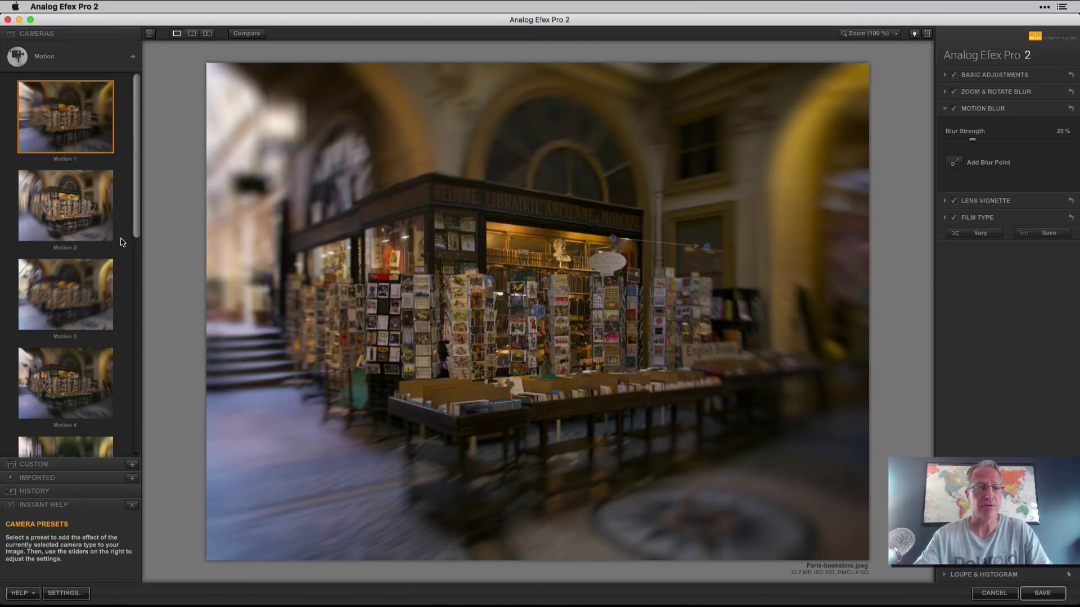
- Try the Motion 2 and Motion 5 presets, and apply the Motion 7 preset
left_click(87, 208)
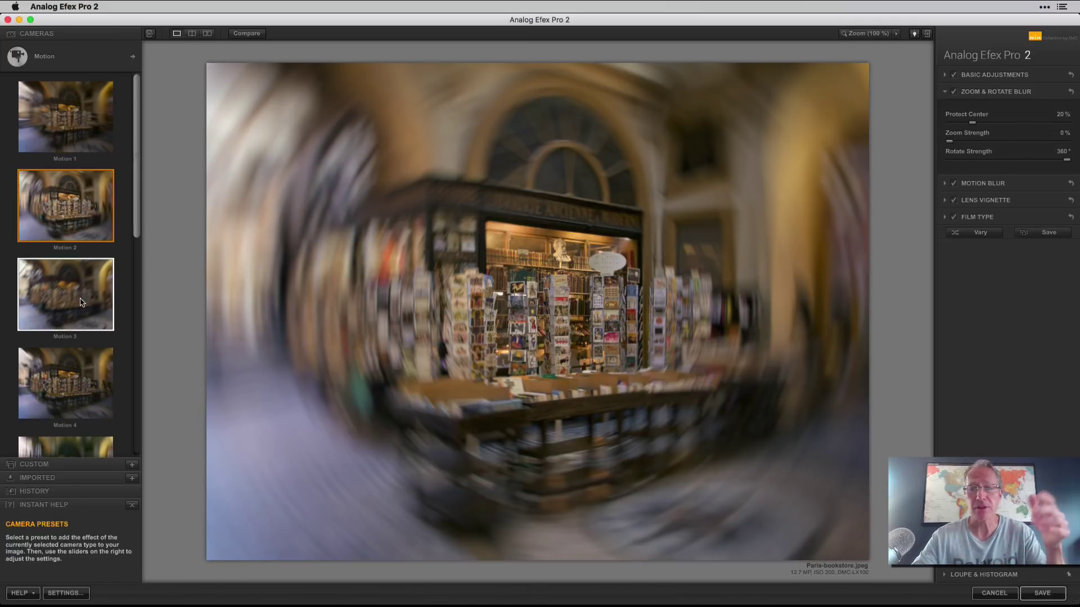
scroll(81, 302, "down", 5)
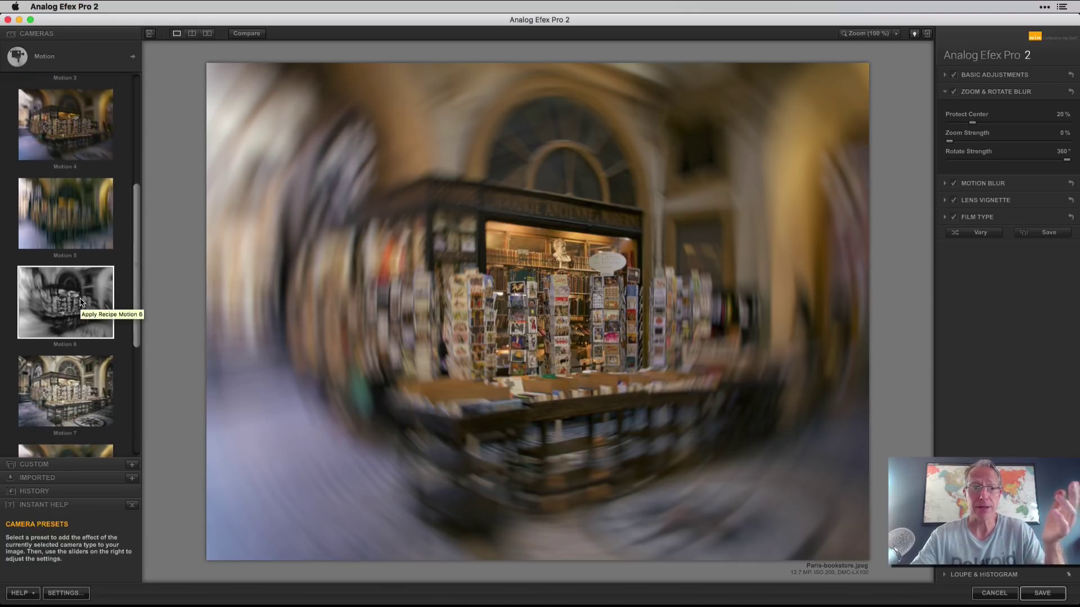
scroll(78, 278, "down", 2)
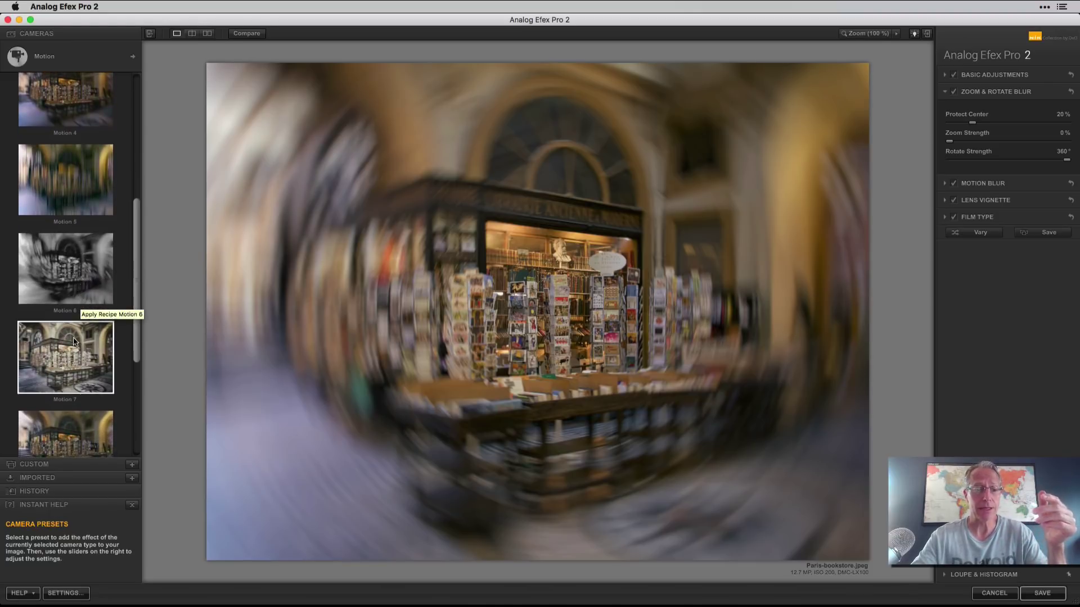
left_click(94, 198)
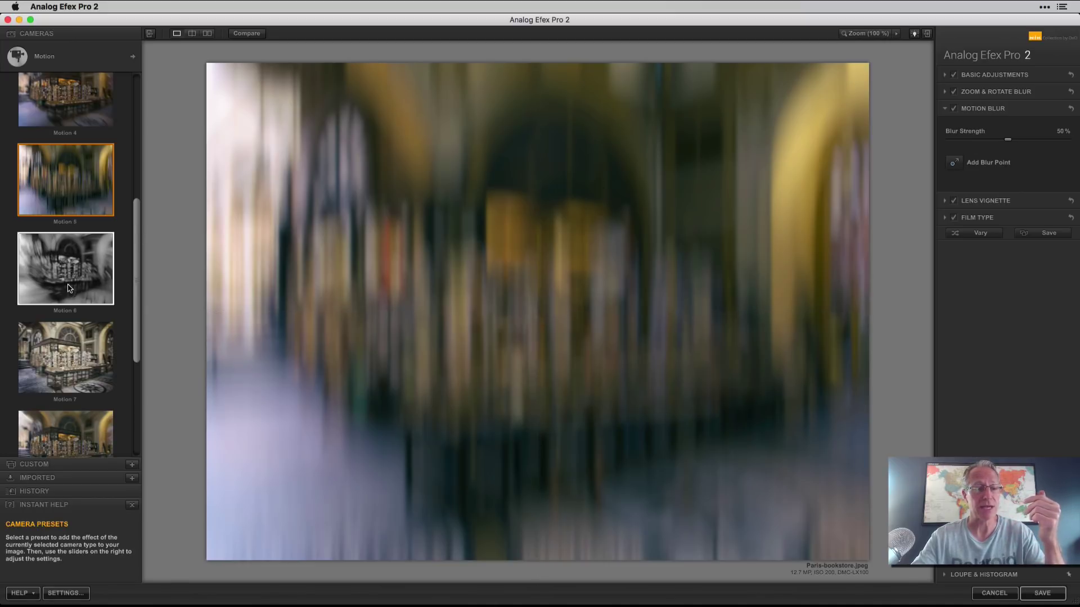
left_click(67, 354)
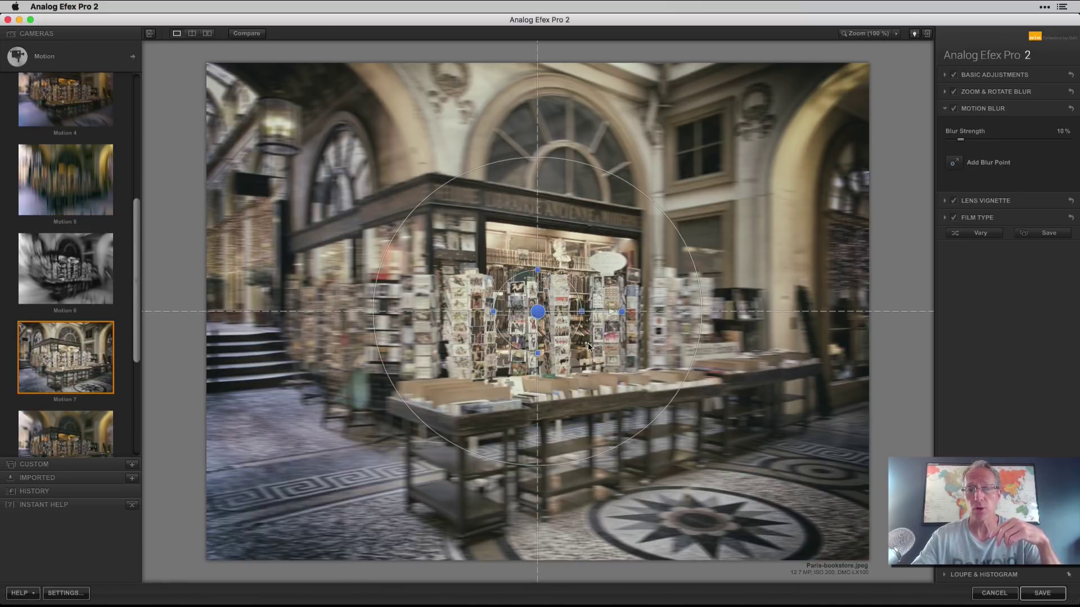
- Enlarge the protected center of the motion blur so the bookstore front stays sharp
left_click_drag(577, 293, 609, 279)
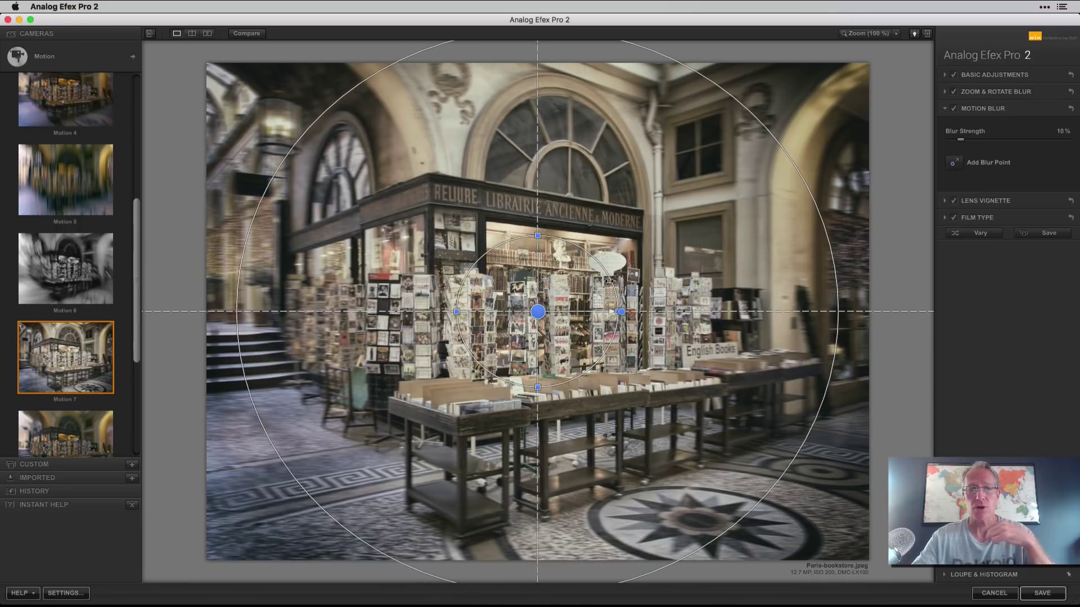
left_click_drag(609, 279, 616, 280)
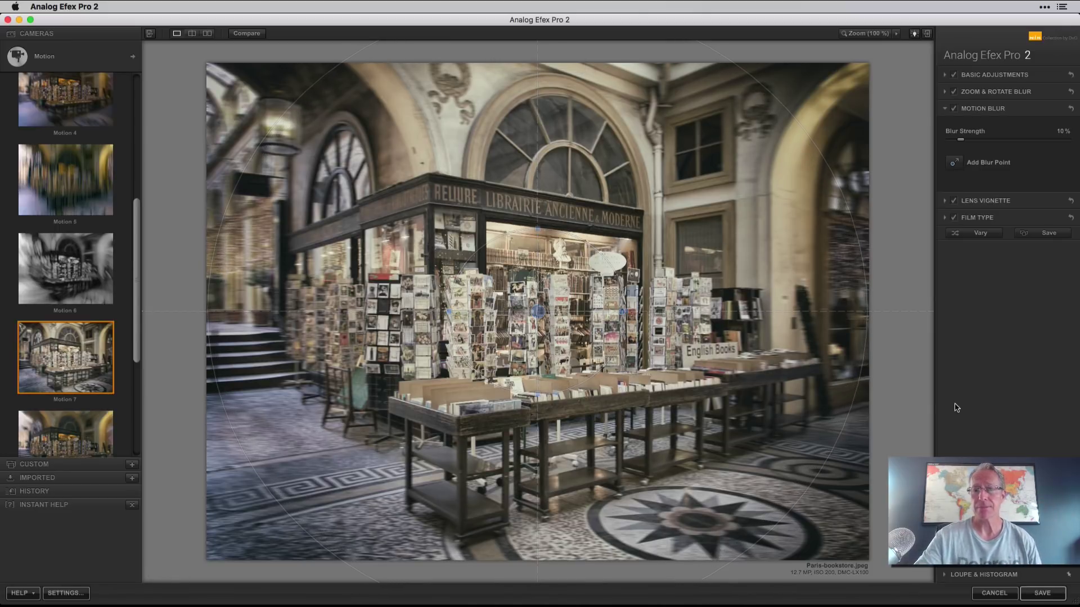
mouse_move(618, 298)
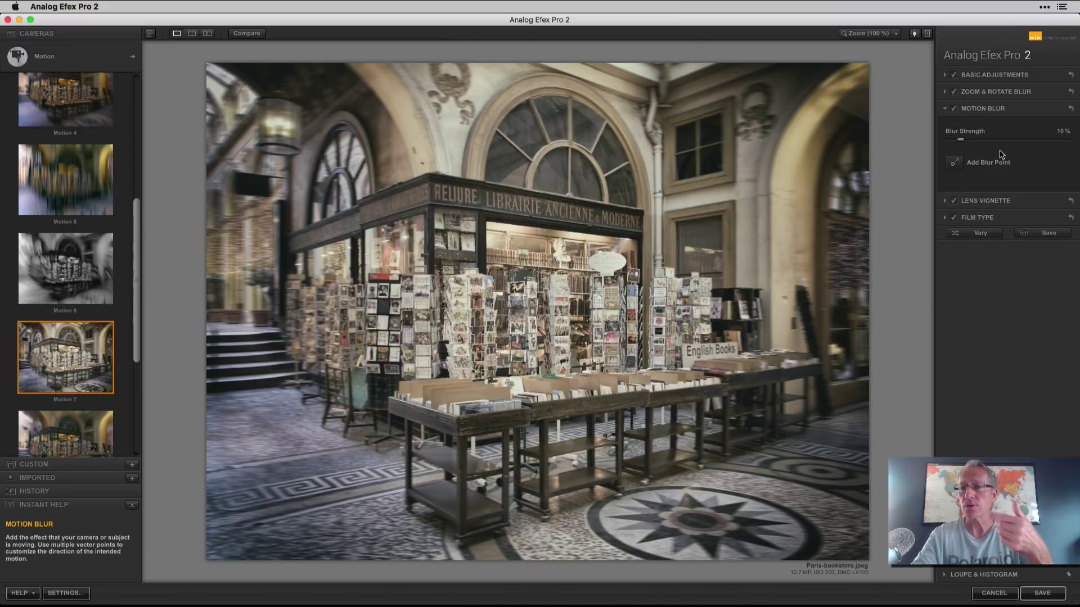
- Review the Zoom & Rotate Blur and Film Type settings, and browse the remaining Motion presets
left_click(1002, 92)
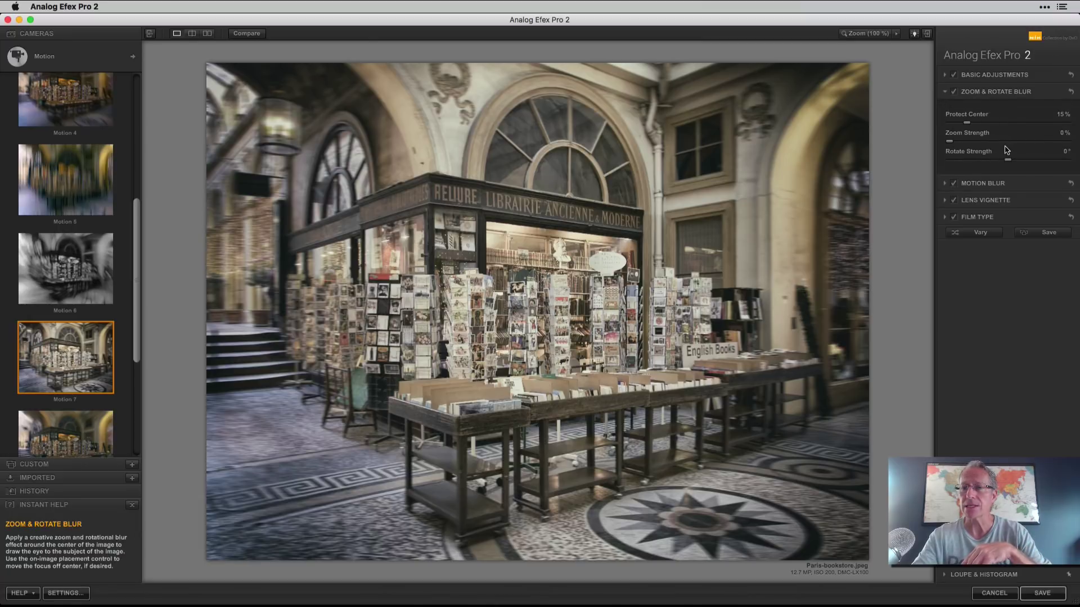
left_click(1007, 94)
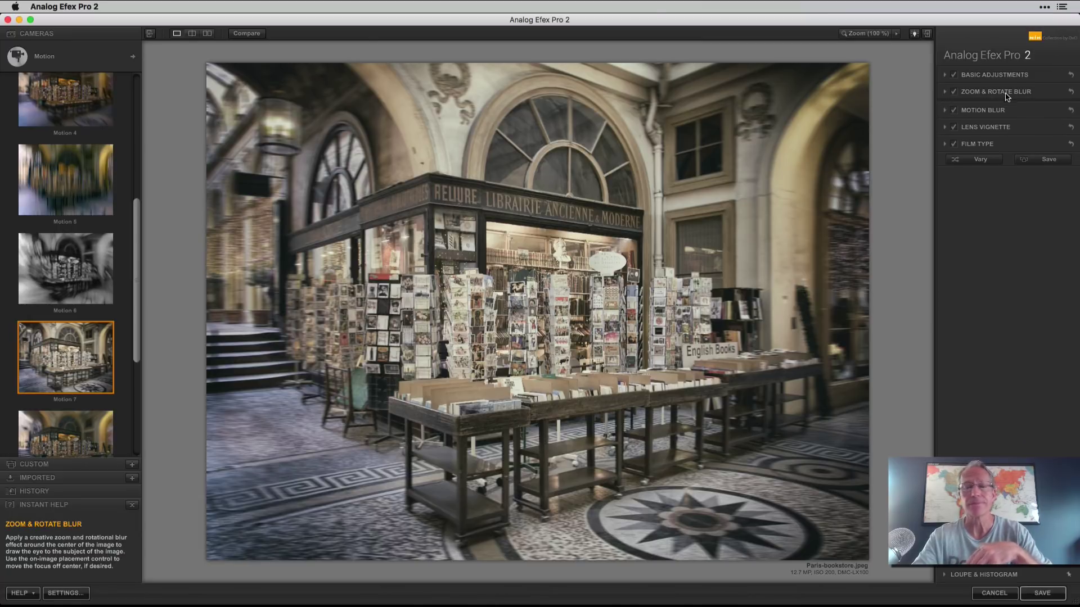
left_click(1004, 143)
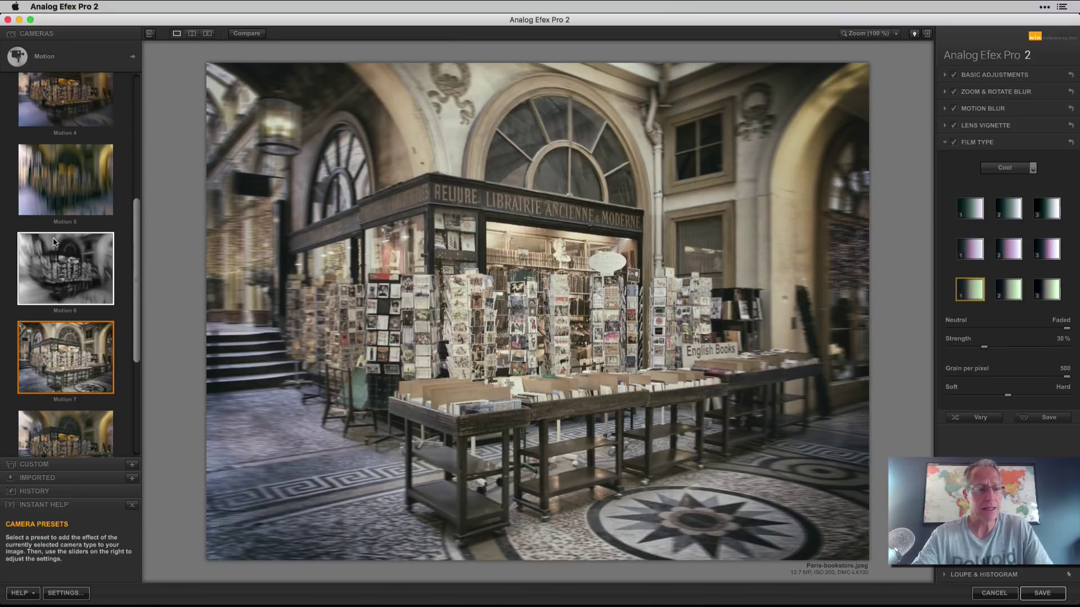
scroll(53, 242, "down", 5)
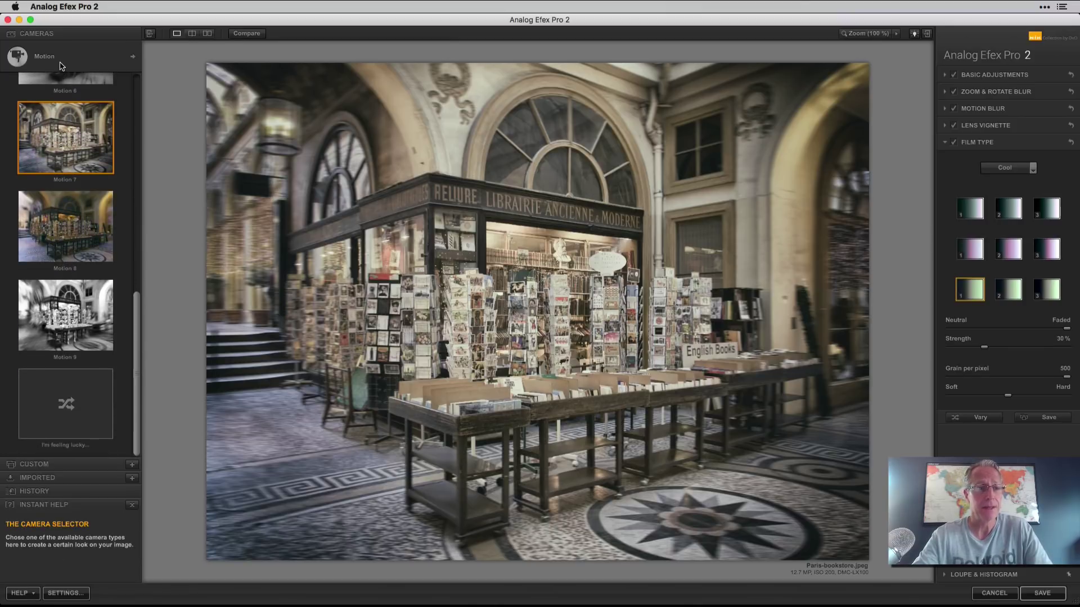
- Switch to the Wet Plate camera and apply its Wet Plate 1 preset
left_click(60, 63)
left_click(370, 158)
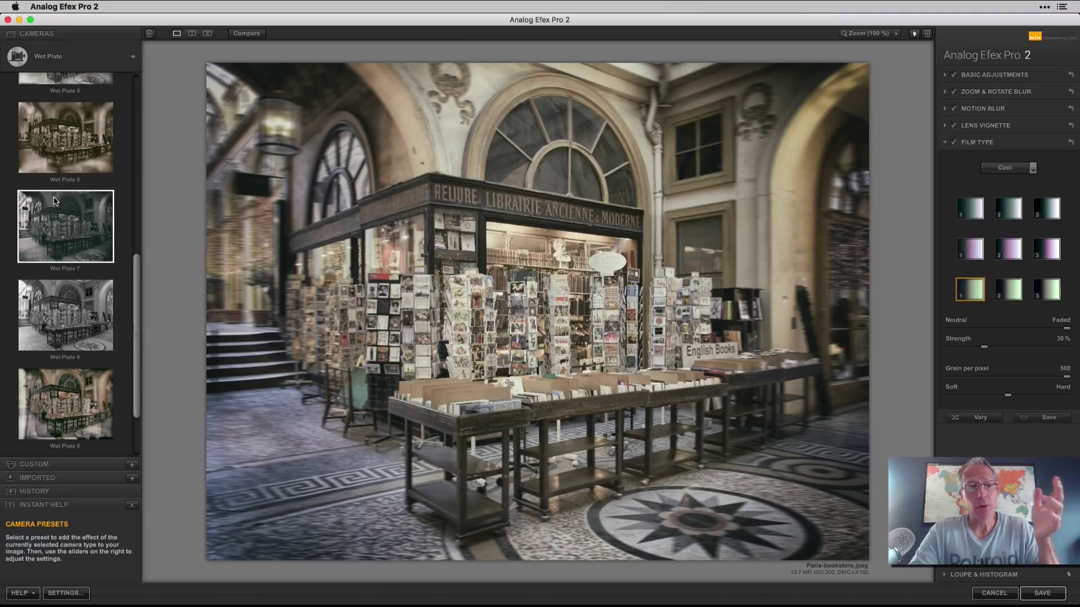
scroll(57, 200, "up", 8)
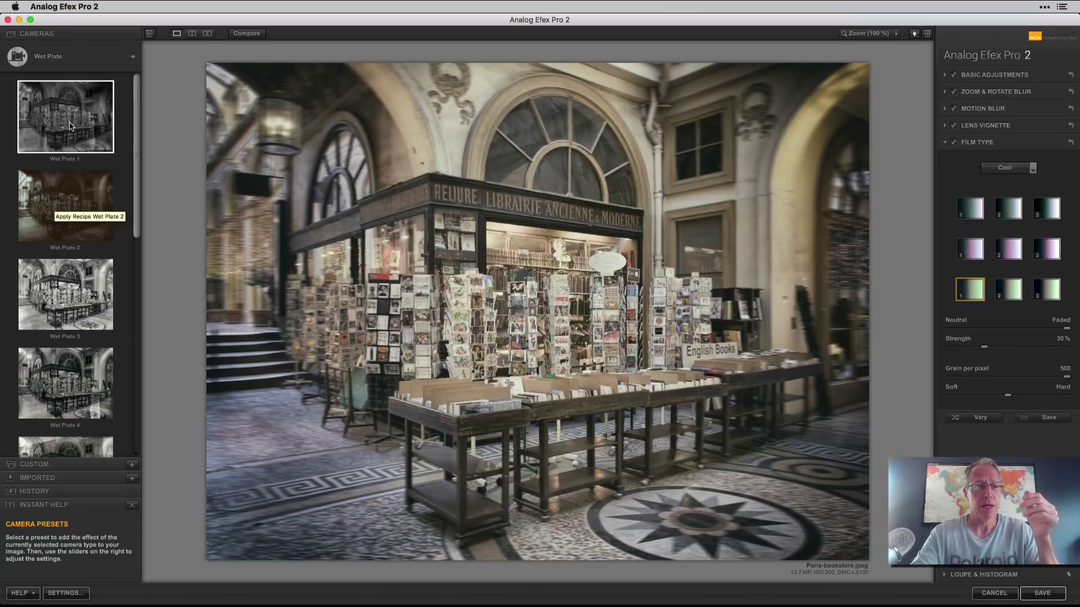
left_click(60, 212)
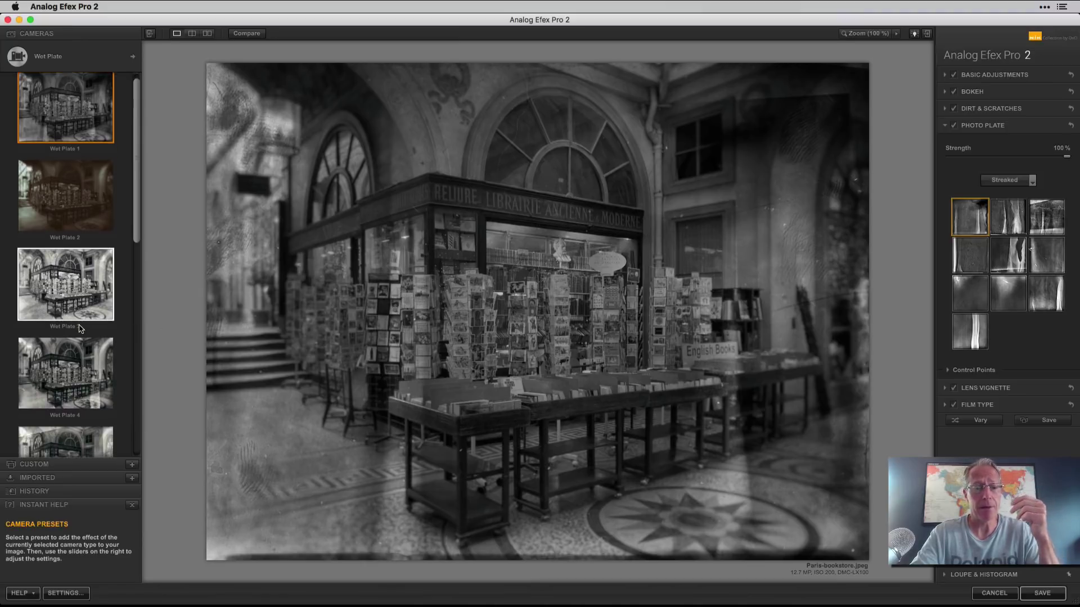
- Browse the other Wet Plate presets and change the Streaked photo plate to the middle texture in the second row
scroll(80, 329, "down", 5)
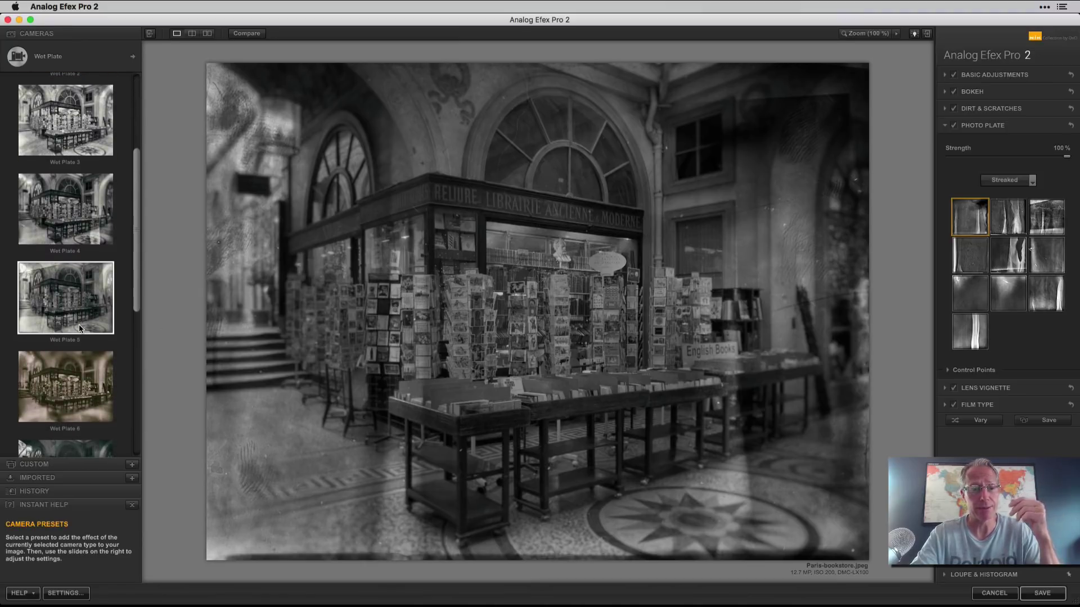
scroll(80, 329, "down", 7)
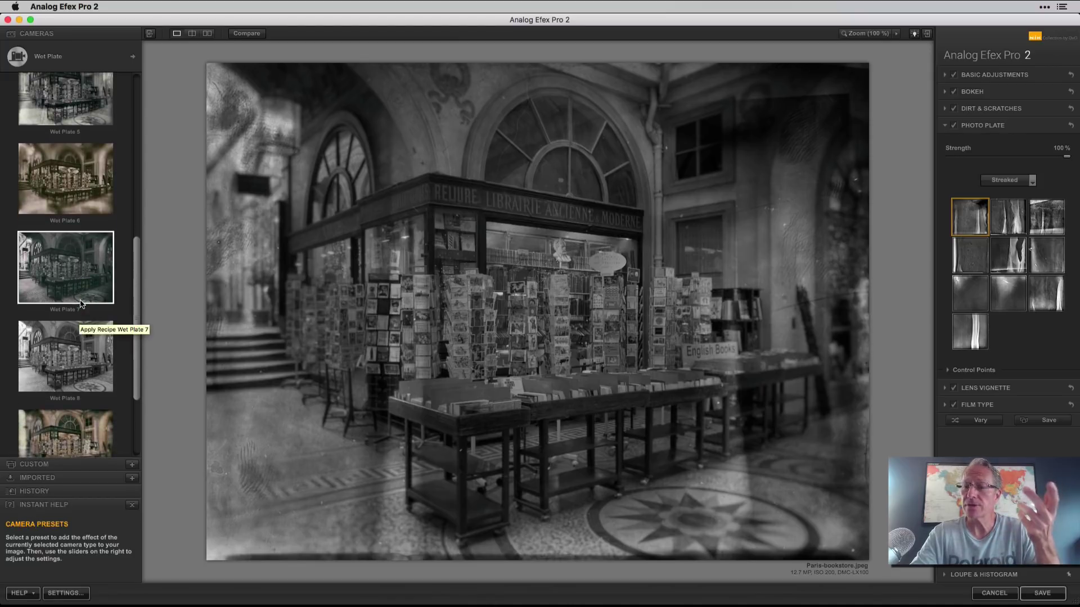
left_click(1006, 264)
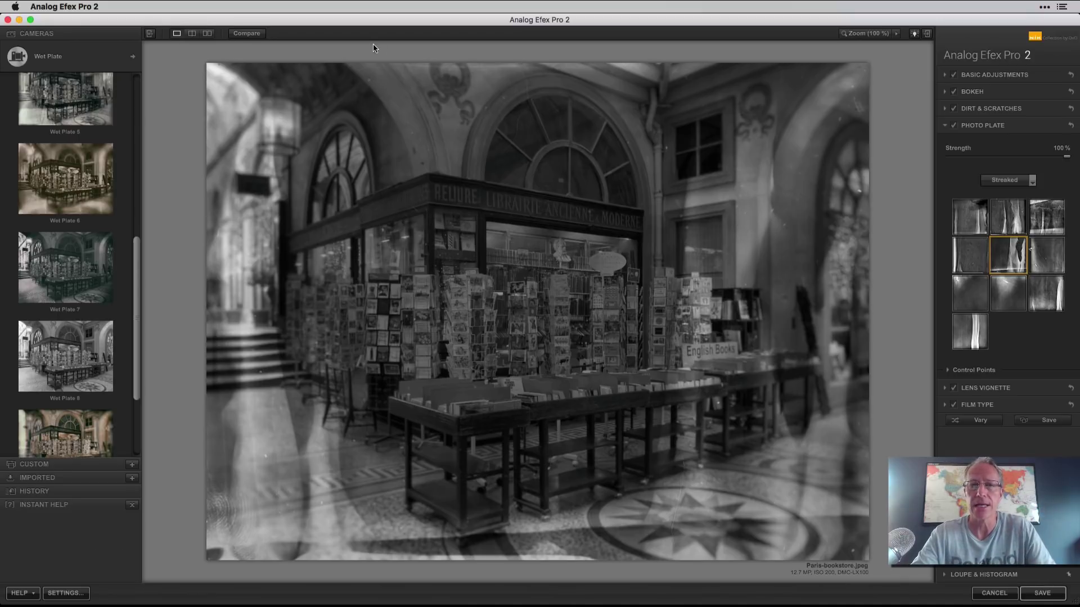
- Switch to the Subtle Bokeh camera and apply its Subtle Bokeh 2 preset
left_click(56, 57)
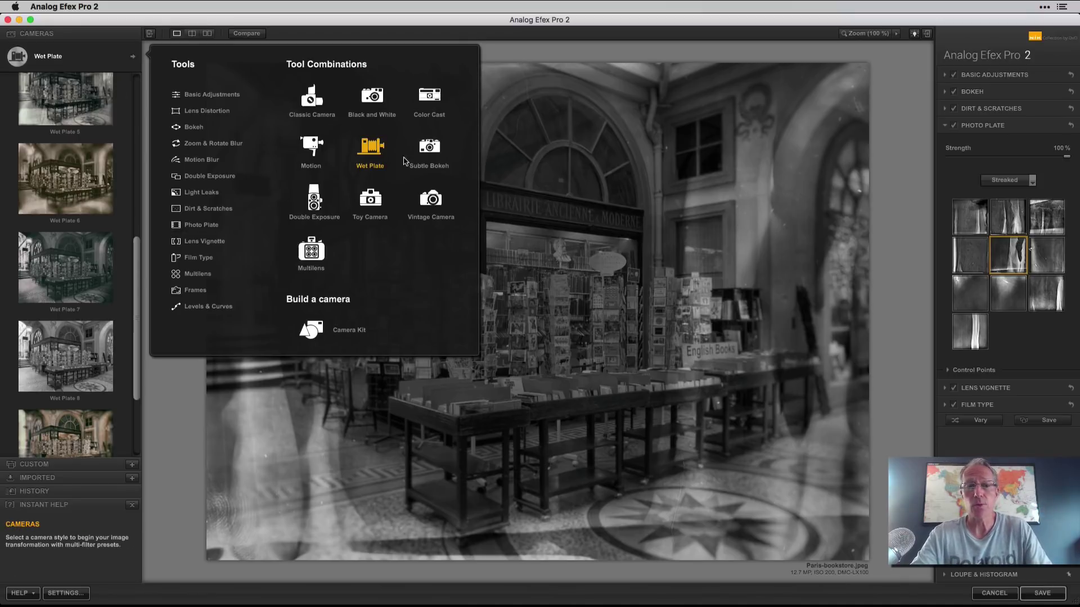
left_click(428, 145)
left_click(42, 237)
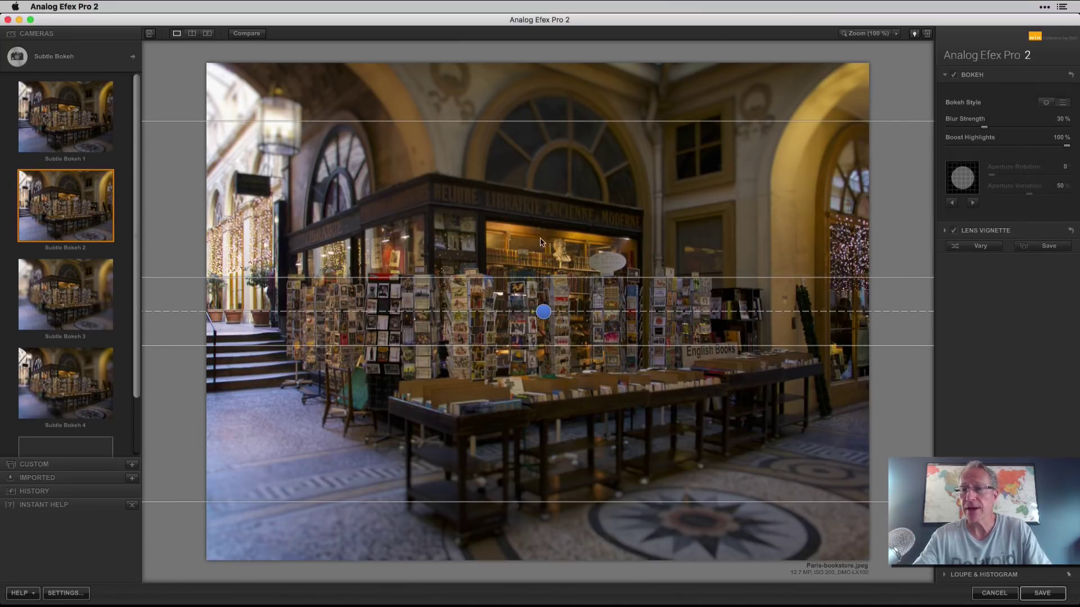
- Reshape the horizontal bokeh band to a 10% protected center with closer outer limits, and shift it slightly down
left_click_drag(552, 277, 552, 221)
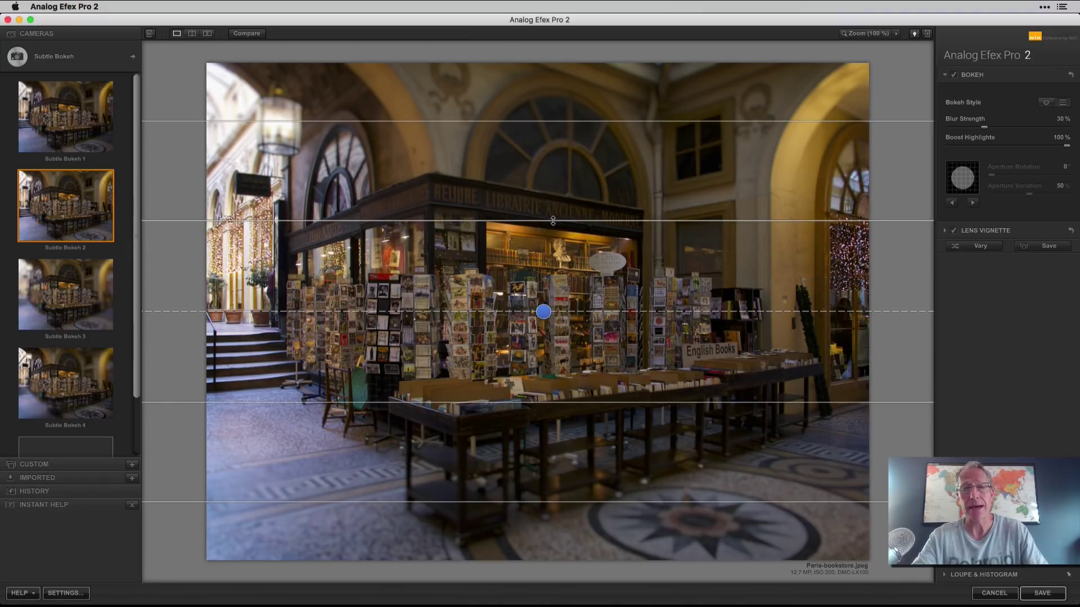
left_click_drag(568, 121, 570, 183)
left_click_drag(574, 220, 578, 263)
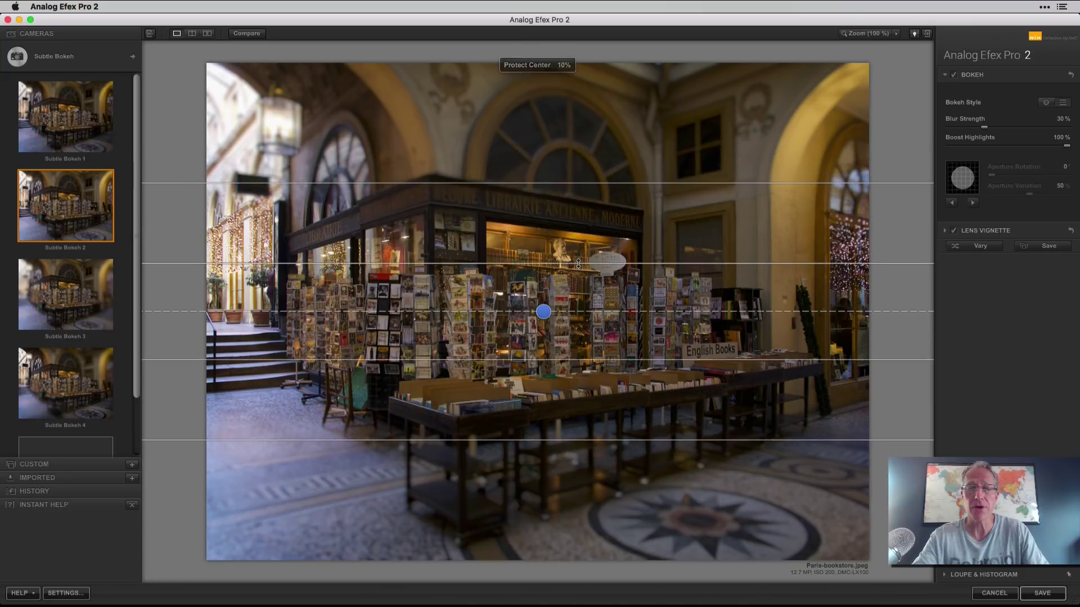
left_click_drag(543, 311, 546, 314)
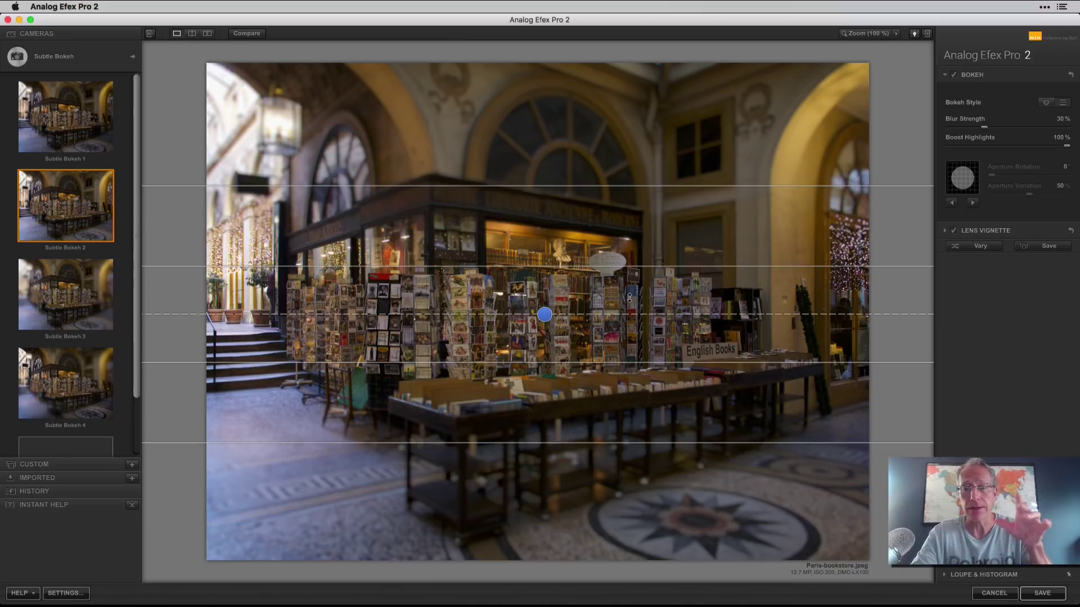
- Set the bokeh Blur Strength to 46% and look over the remaining Subtle Bokeh presets
left_click_drag(985, 129, 1023, 126)
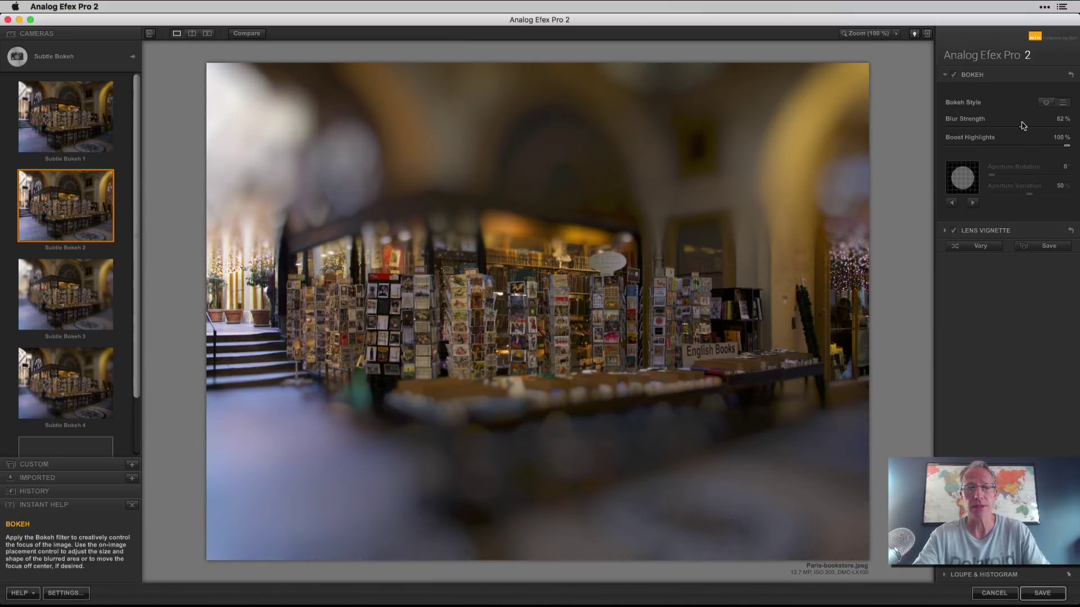
left_click_drag(1022, 128, 1004, 128)
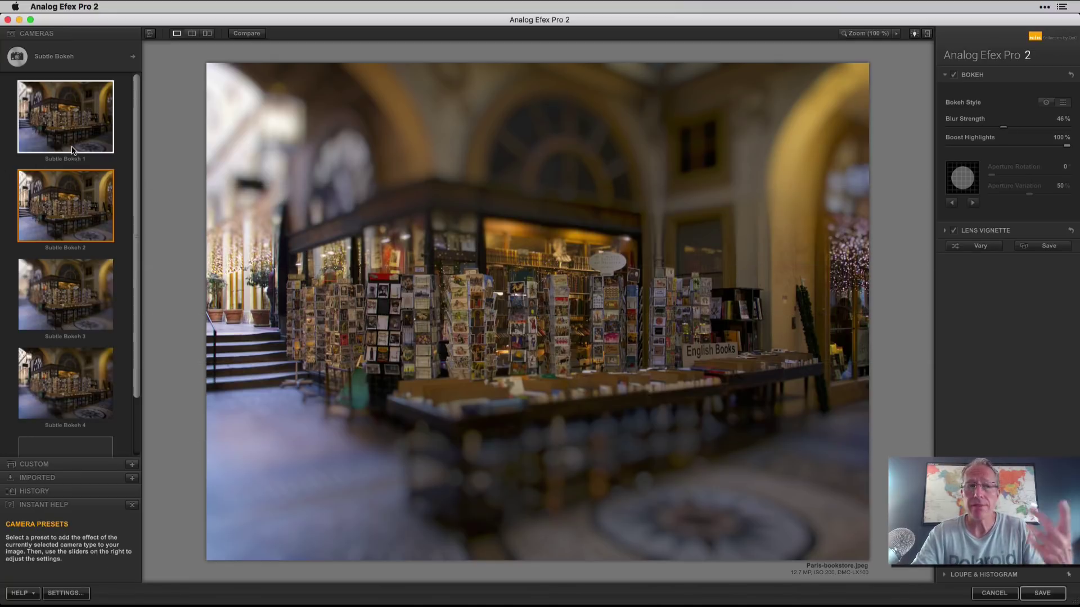
scroll(38, 238, "down", 2)
scroll(38, 238, "up", 1)
scroll(39, 237, "down", 3)
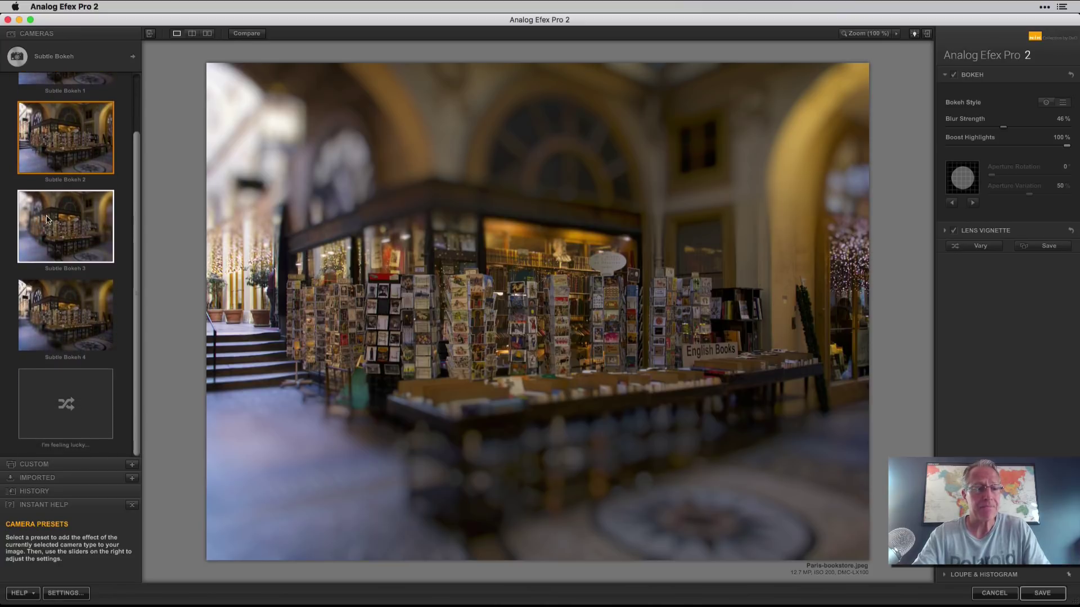
- Apply the Double Exposure 3 preset of the Double Exposure camera and move its second exposure to about the middle of the photo
left_click(79, 69)
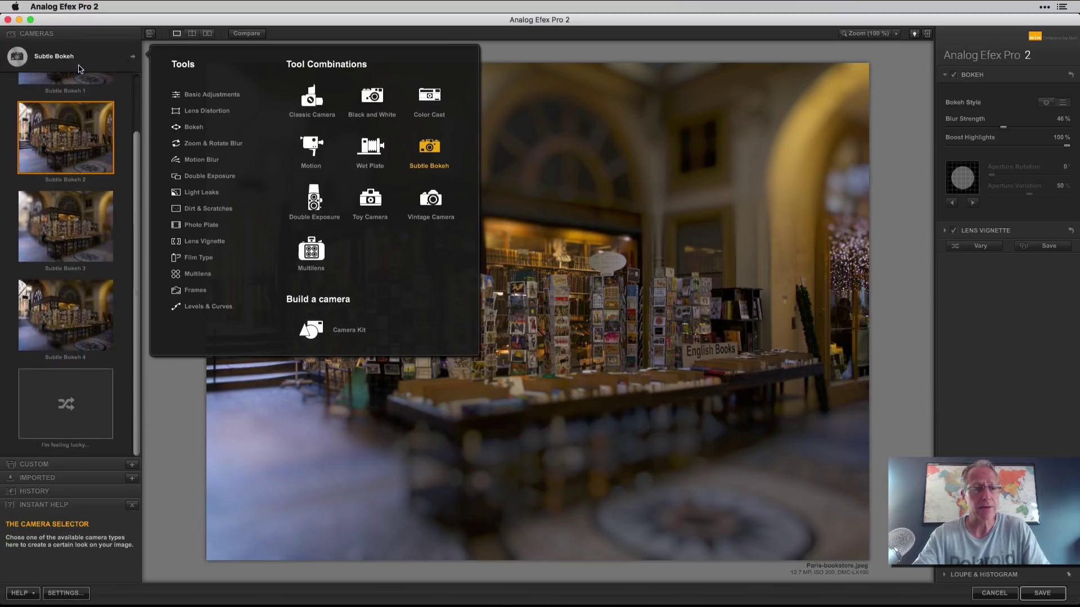
left_click(315, 204)
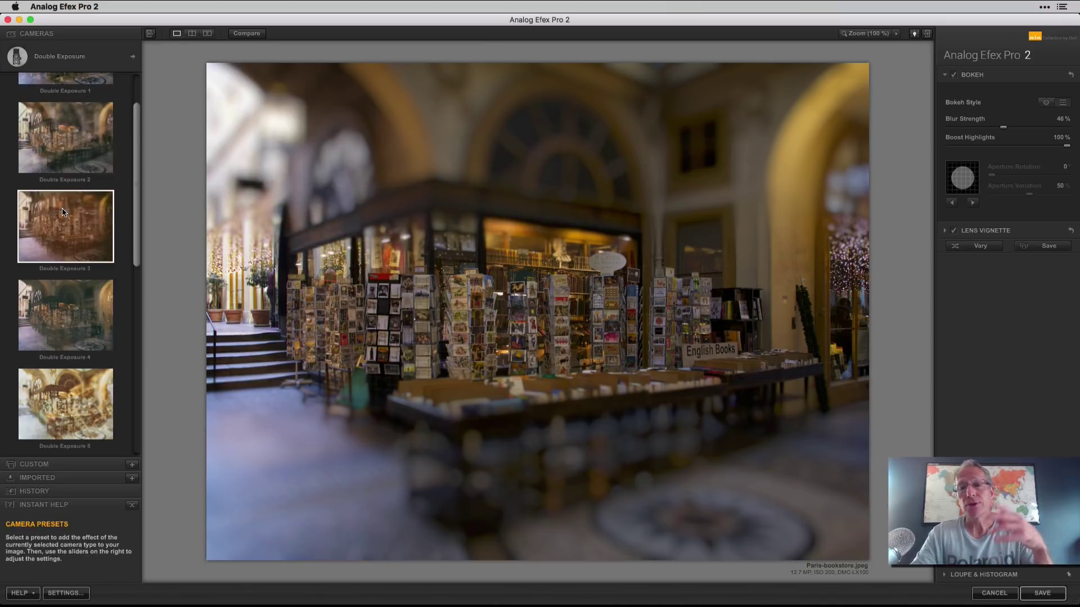
left_click(65, 153)
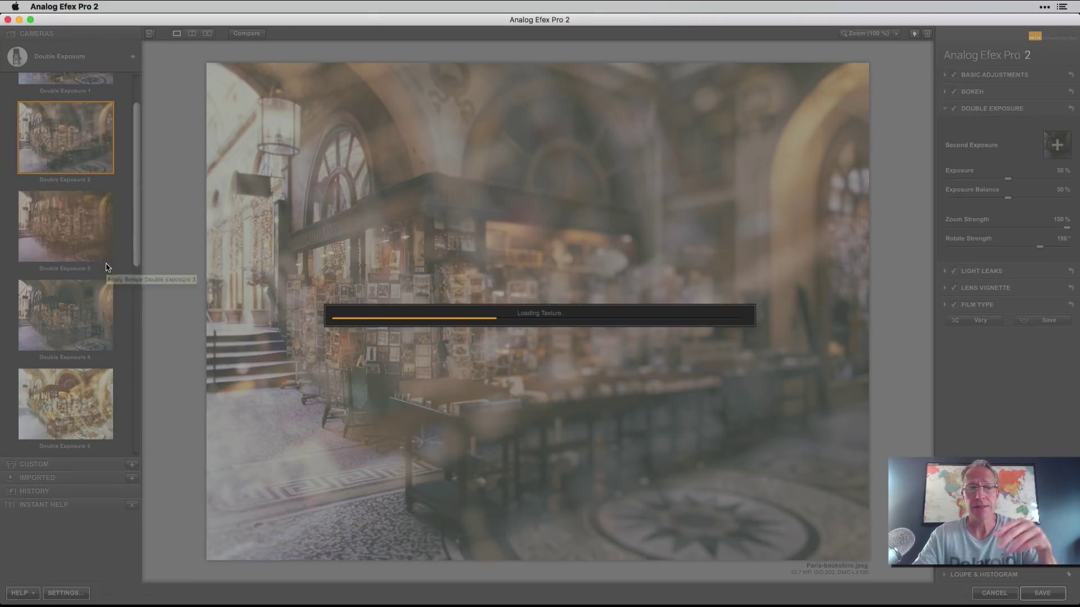
left_click(108, 266)
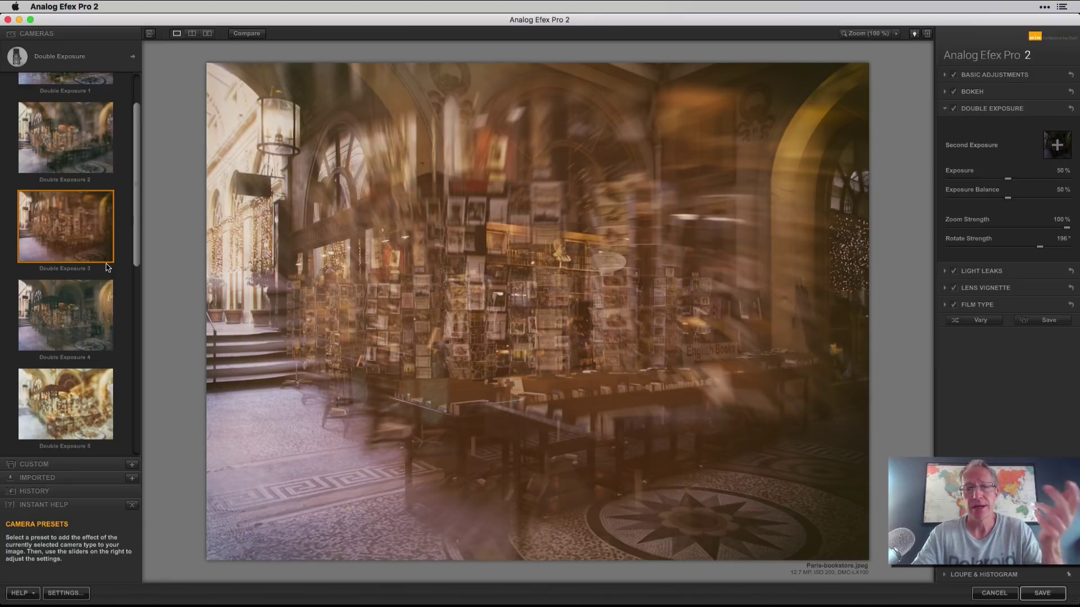
mouse_move(480, 329)
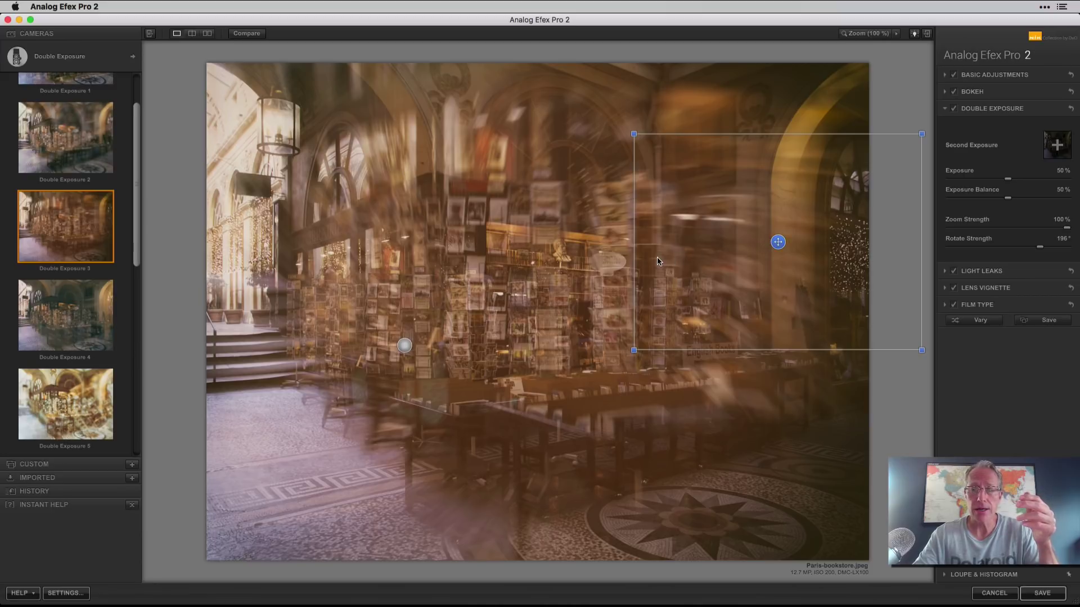
left_click_drag(777, 241, 541, 289)
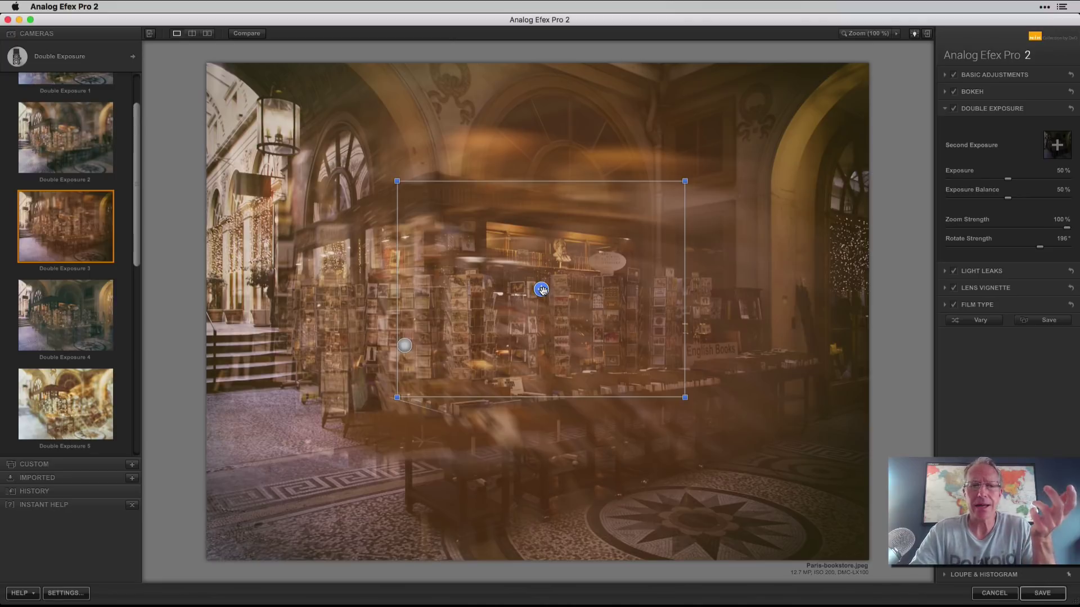
- Switch to the Toy Camera, try its Toy Camera 2 preset and apply Toy Camera 1
left_click(89, 66)
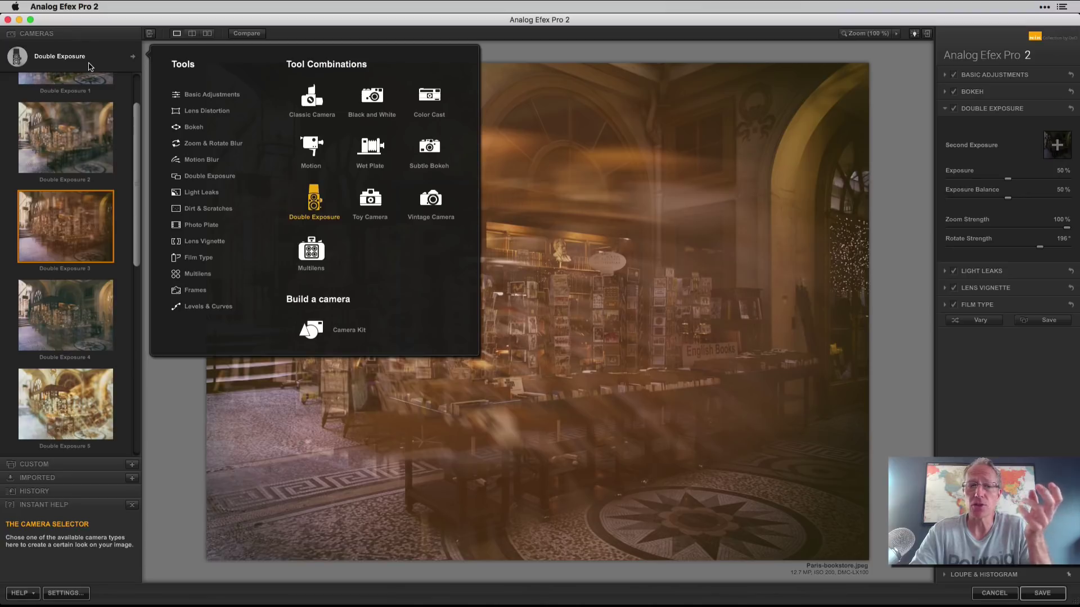
left_click(372, 211)
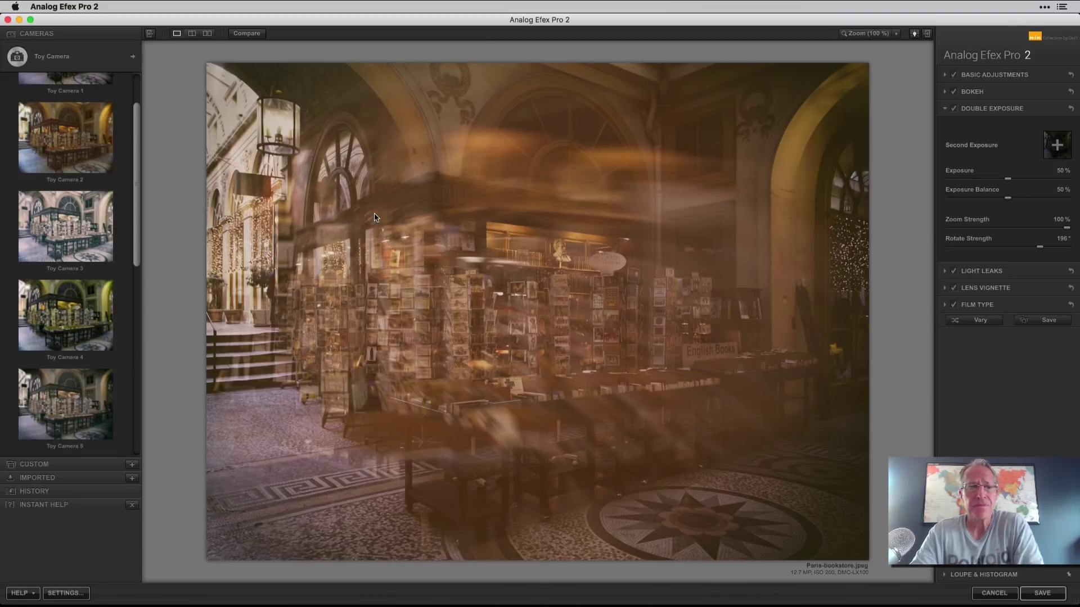
left_click(69, 159)
scroll(68, 159, "up", 2)
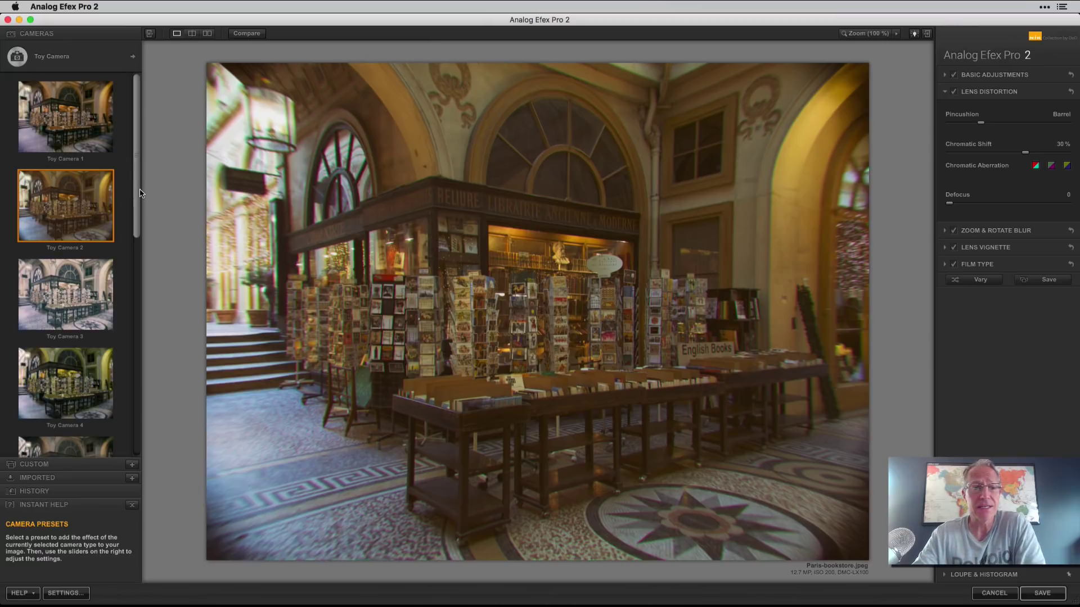
left_click(66, 118)
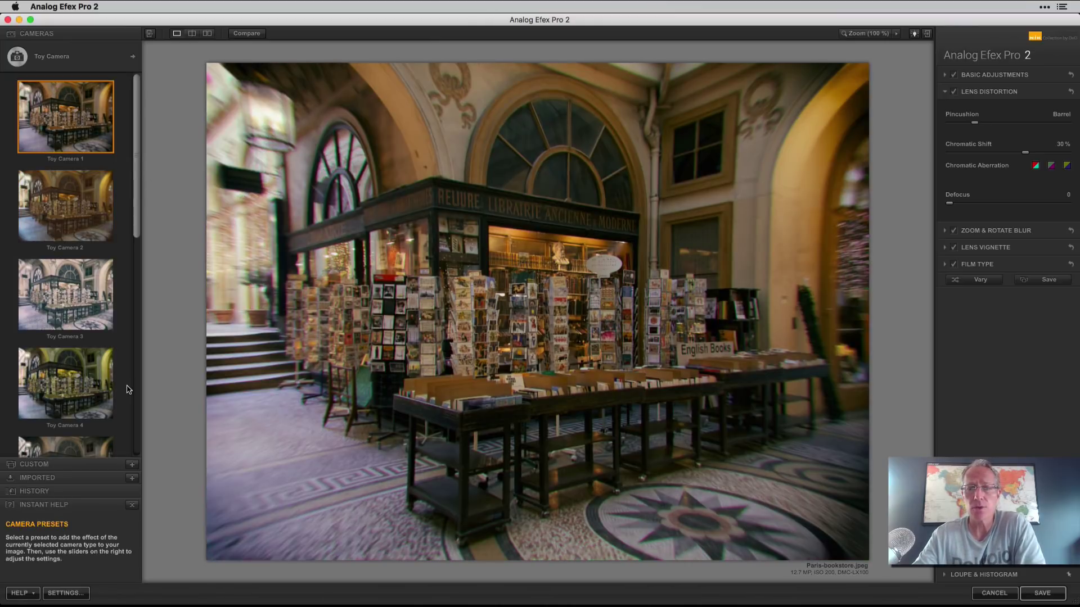
- Apply the Toy Camera 7 preset and set its basic Brightness to 26%
scroll(129, 389, "down", 8)
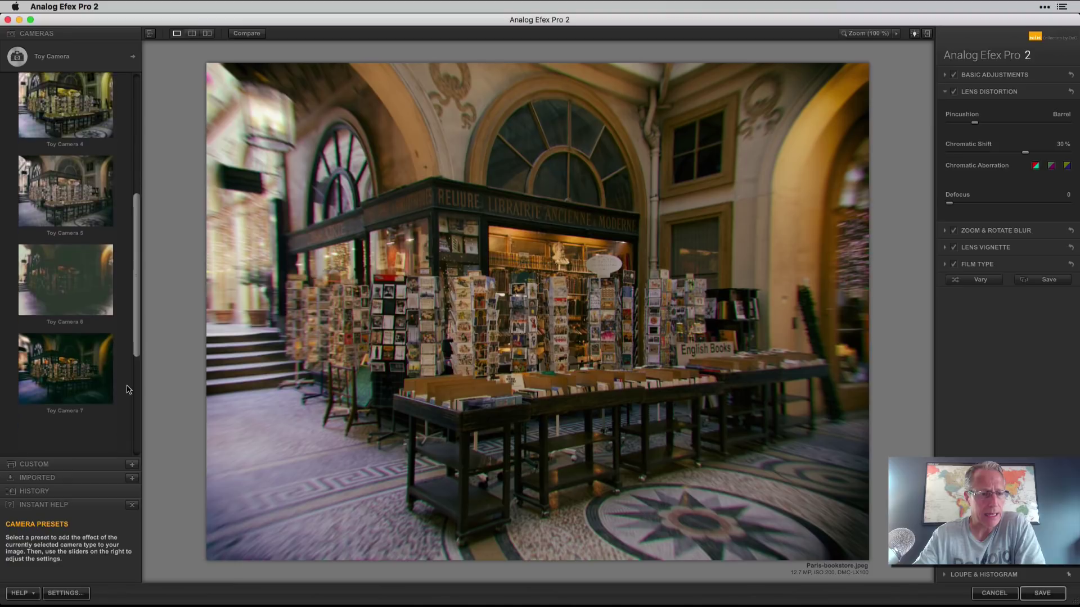
scroll(129, 389, "down", 5)
left_click(66, 211)
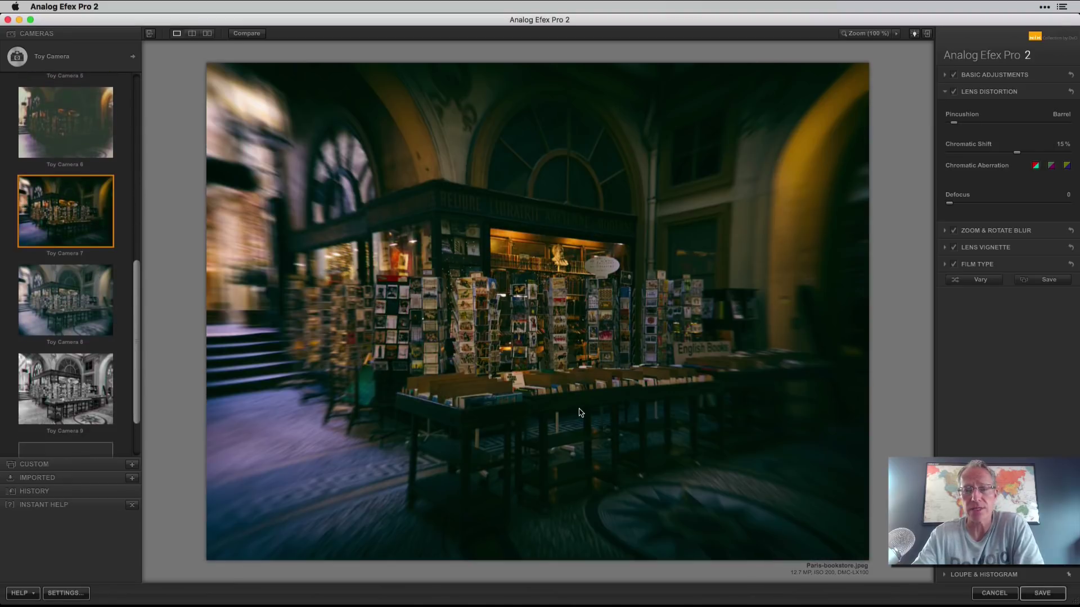
left_click(1013, 75)
mouse_move(1005, 128)
left_mouse_down()
mouse_move(1029, 128)
mouse_move(1003, 143)
mouse_move(1025, 125)
left_mouse_up()
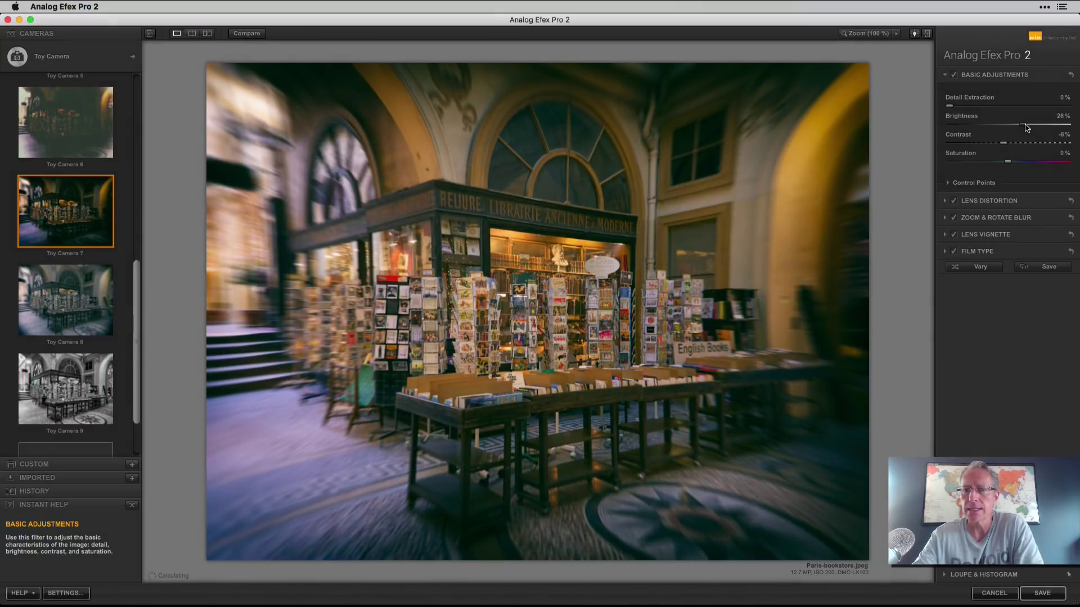
- View the lens distortion settings and compare the original and edited photo side by side, returning to the single-image view
left_click(1004, 207)
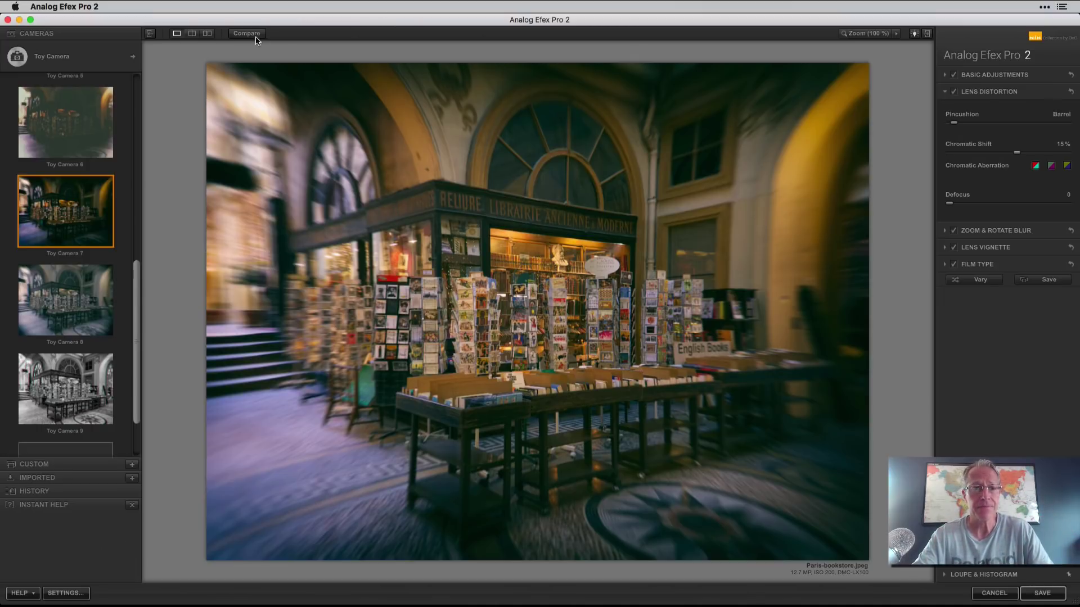
left_click(207, 34)
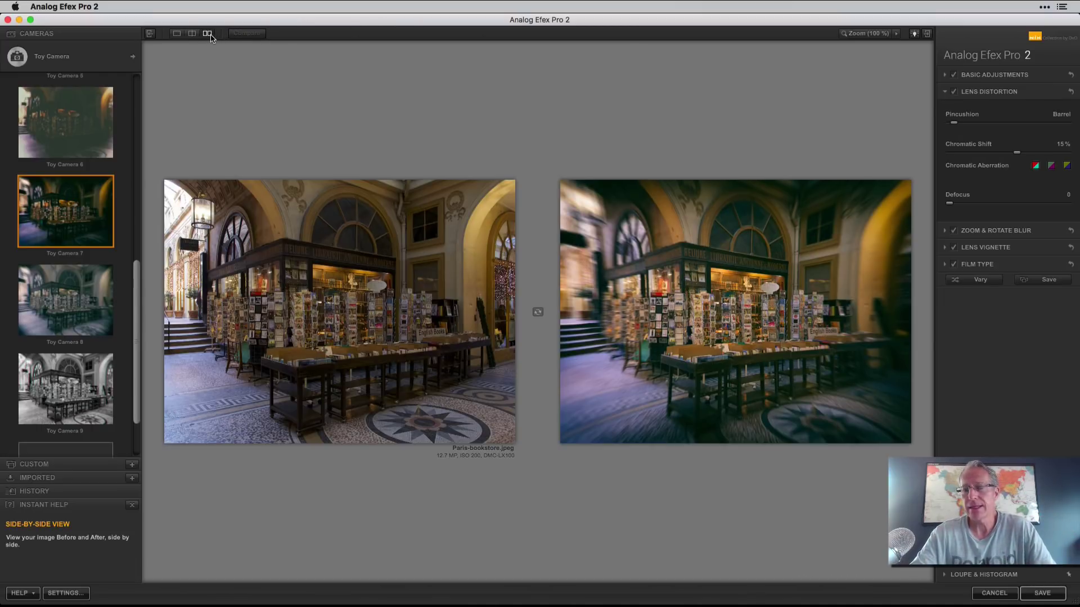
left_click(177, 33)
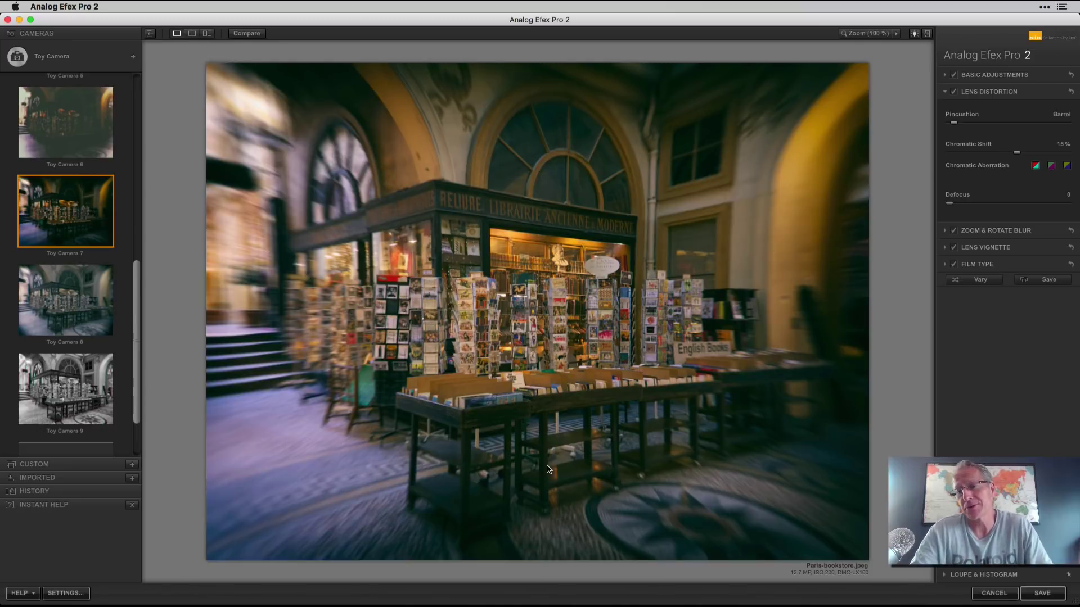
left_click(994, 92)
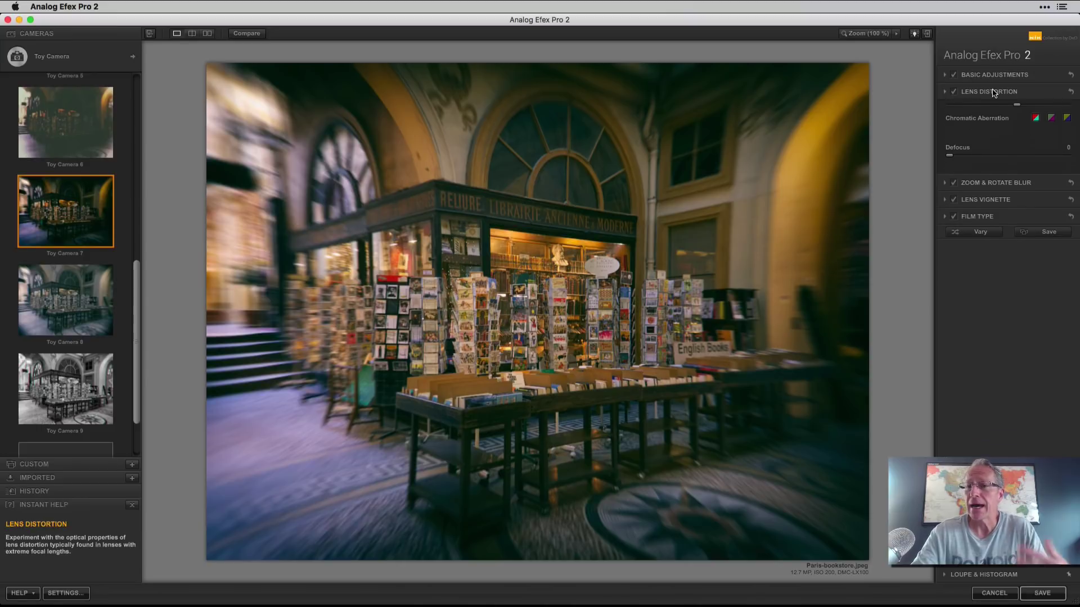
- Switch to the Vintage Camera and apply its Vintage Camera 7 preset
left_click(87, 62)
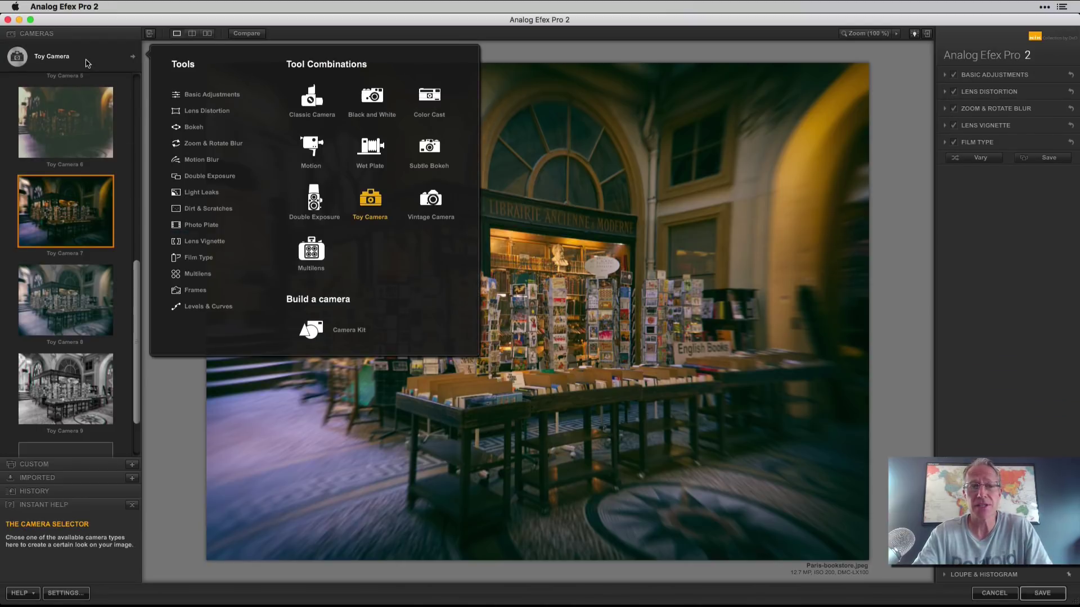
left_click(430, 199)
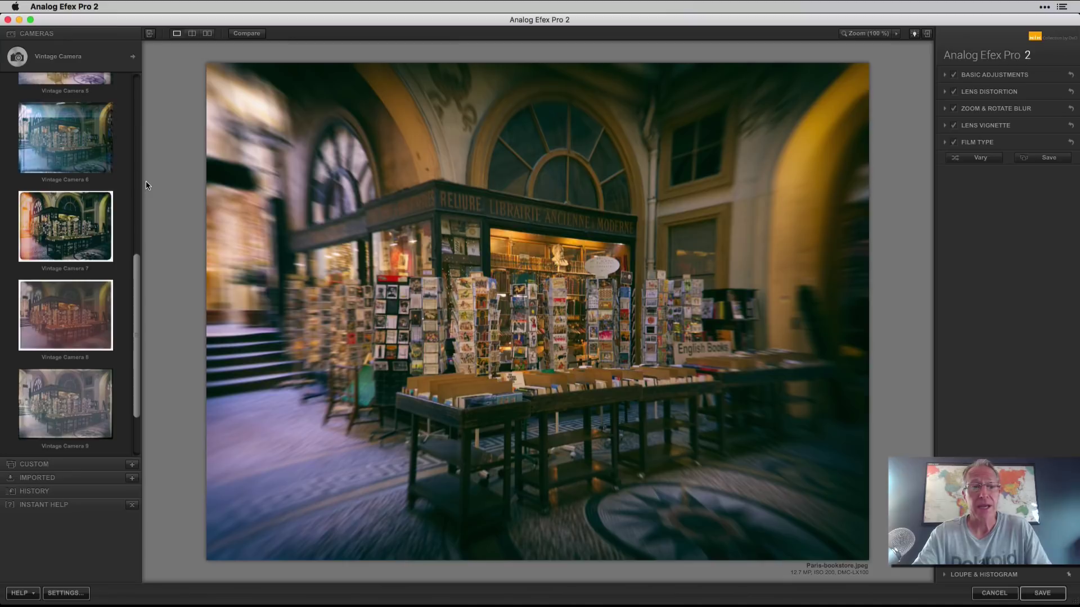
scroll(77, 275, "up", 1)
left_click(77, 276)
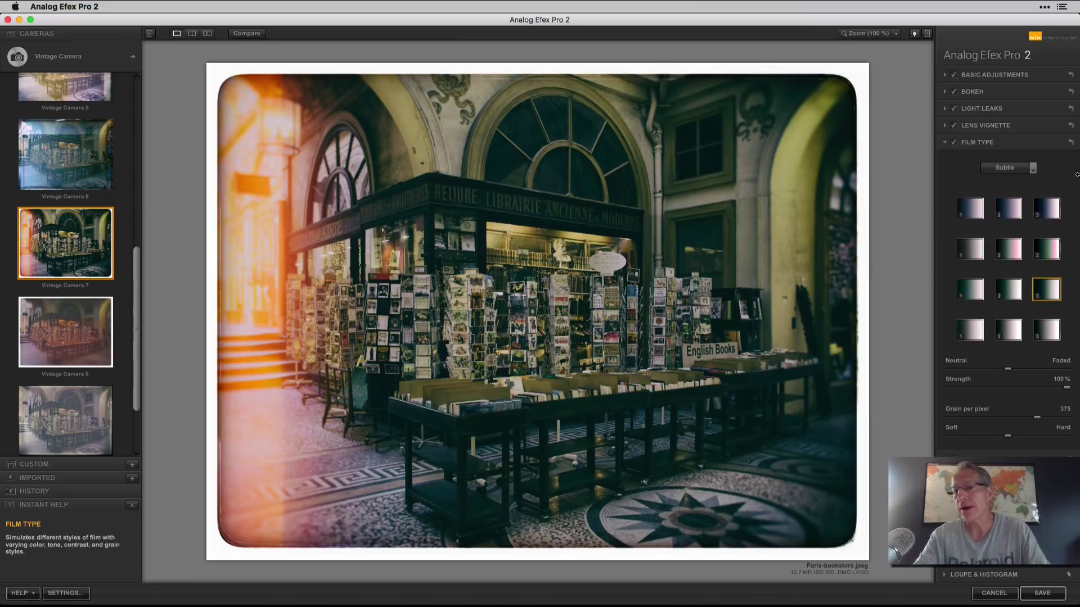
- Check the available light leak types, keep Crisp and lower the light leak strength to just under 90%
left_click(1008, 109)
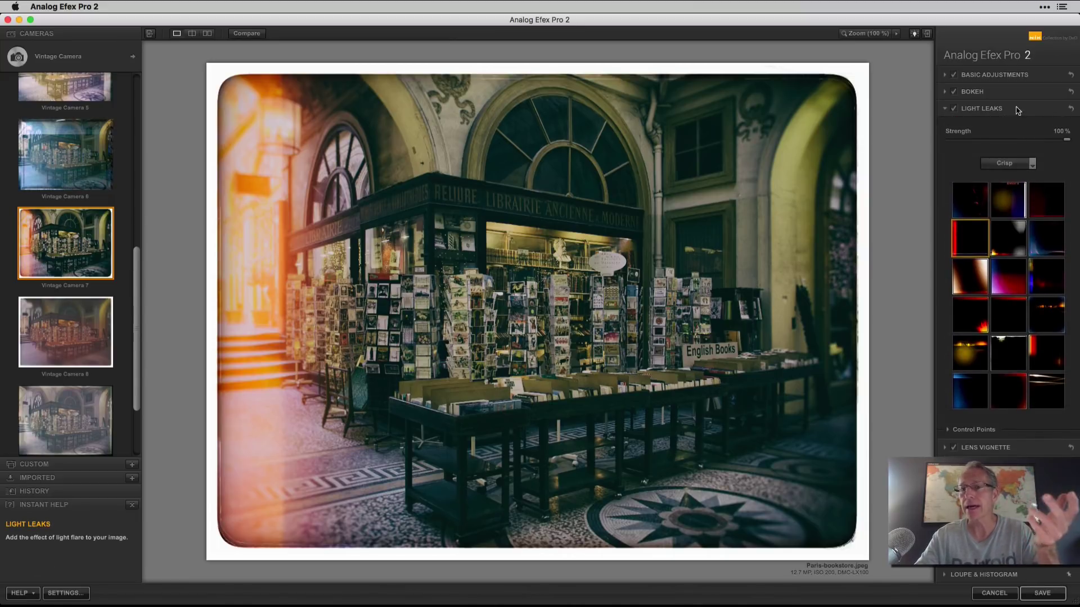
left_click(1014, 164)
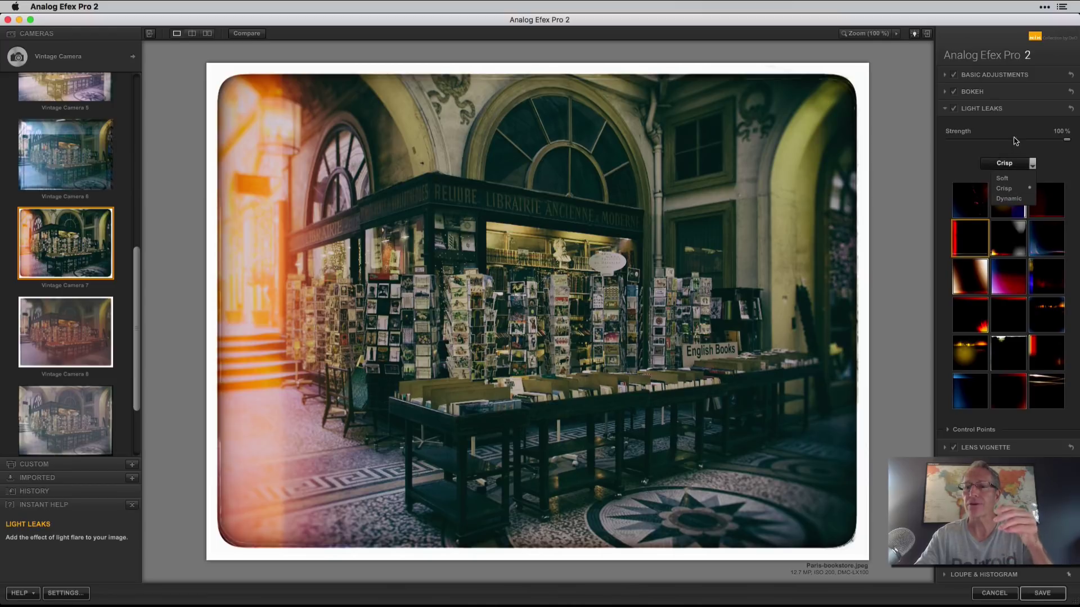
left_click_drag(1064, 139, 1050, 139)
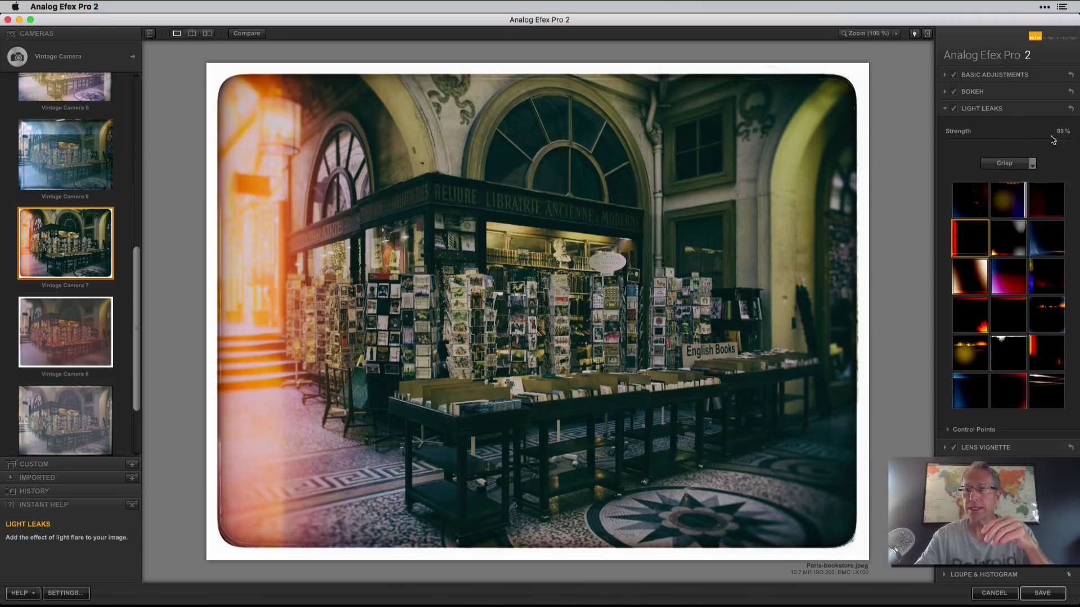
- Change the frame to the first Film strip style and look over the Vintage Camera presets
left_click(978, 481)
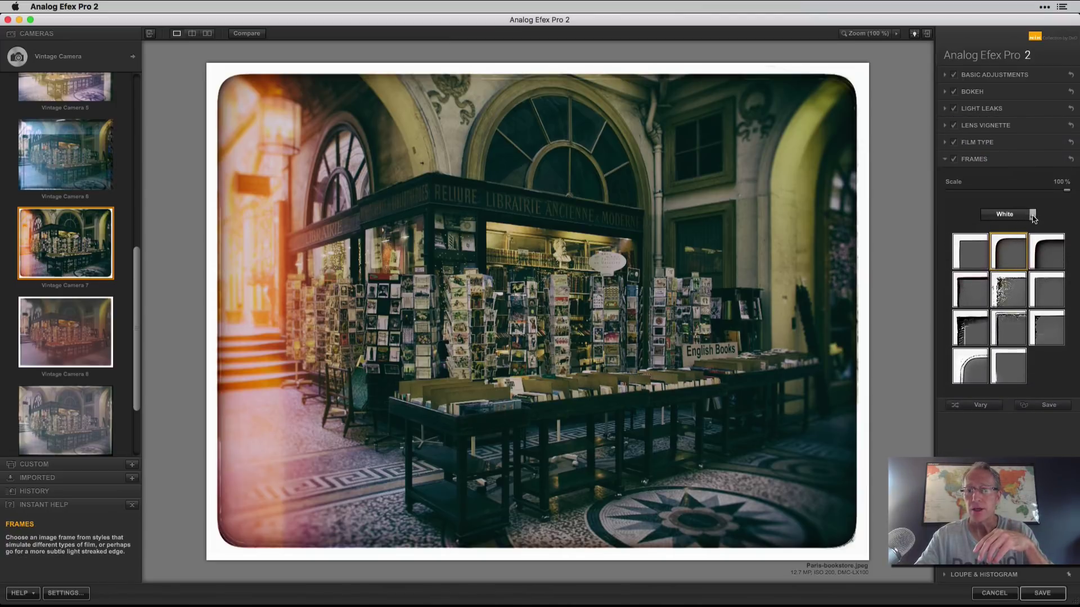
left_click(1018, 215)
left_click(1016, 230)
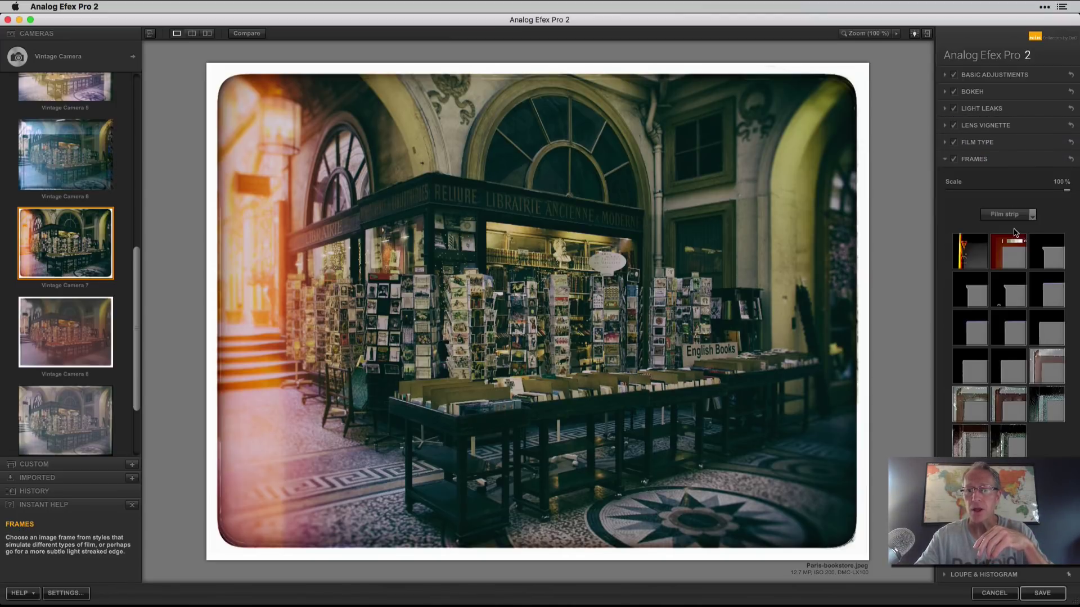
left_click(976, 265)
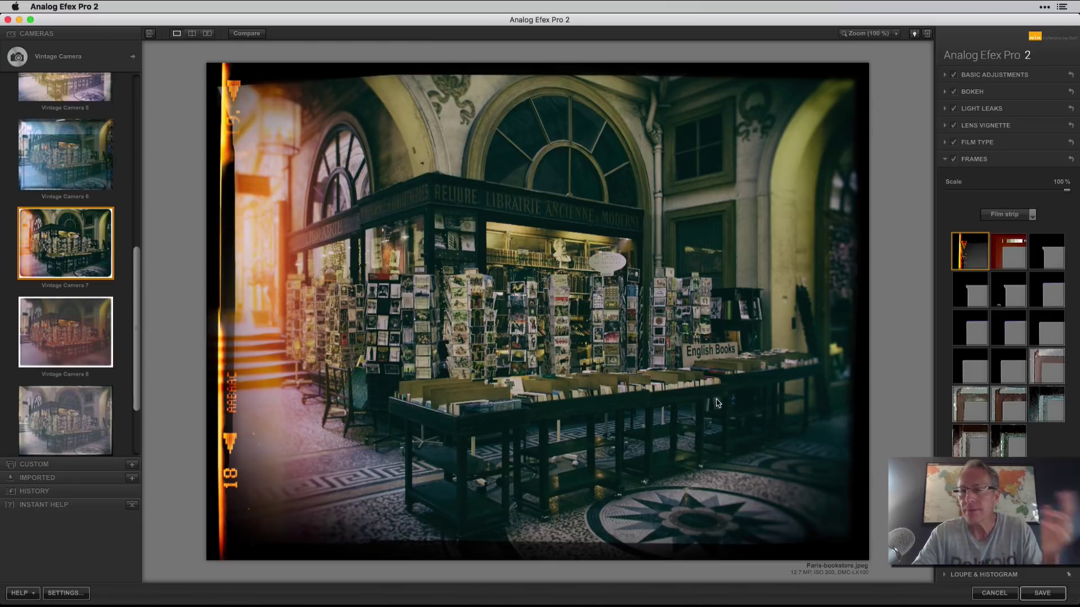
scroll(45, 270, "down", 3)
scroll(43, 275, "up", 10)
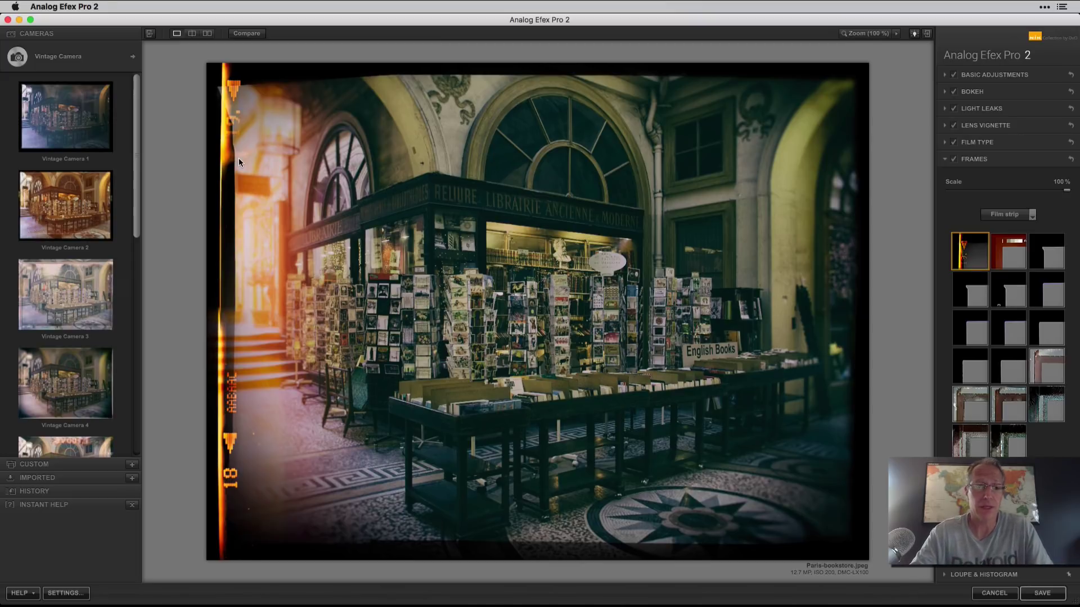
- Switch to the Multilens camera and apply its Multilens 1 preset
left_click(86, 62)
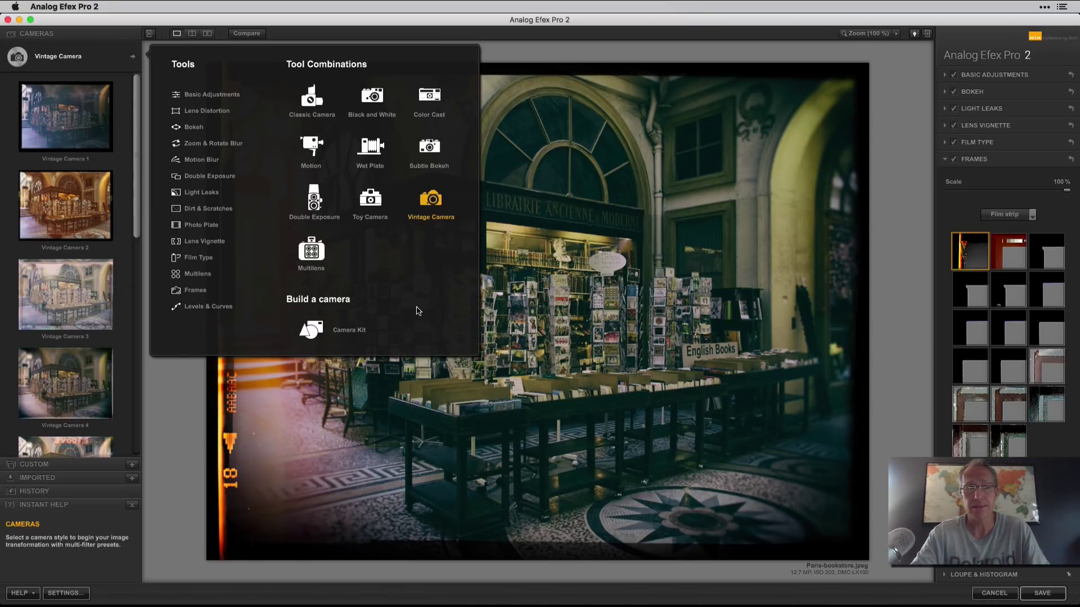
left_click(310, 253)
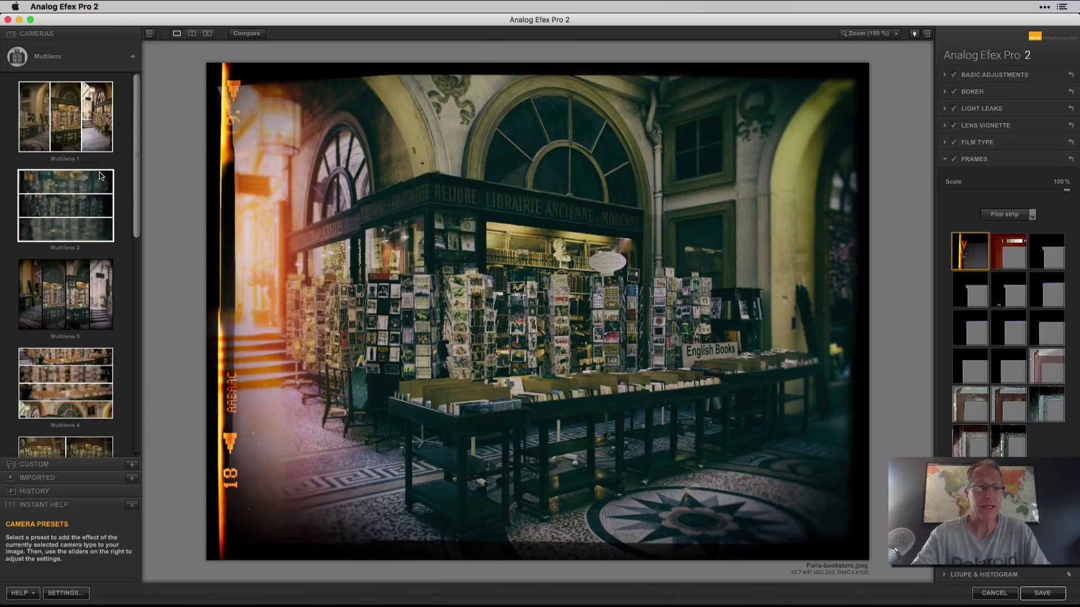
left_click(55, 117)
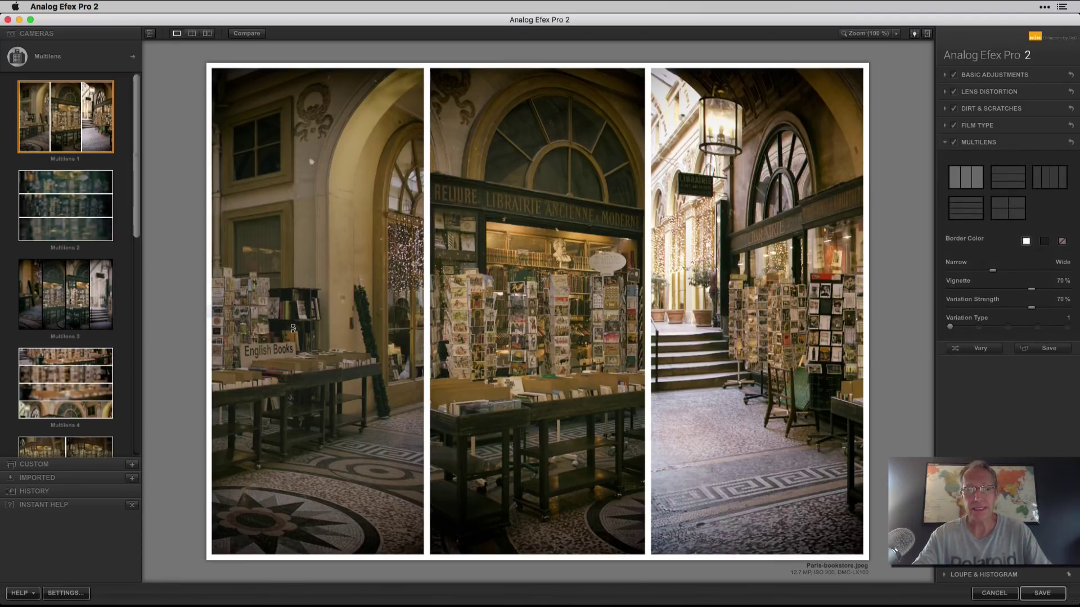
- Shift the image rightward within the first and middle Multilens panels and leftward within the third panel
mouse_move(293, 328)
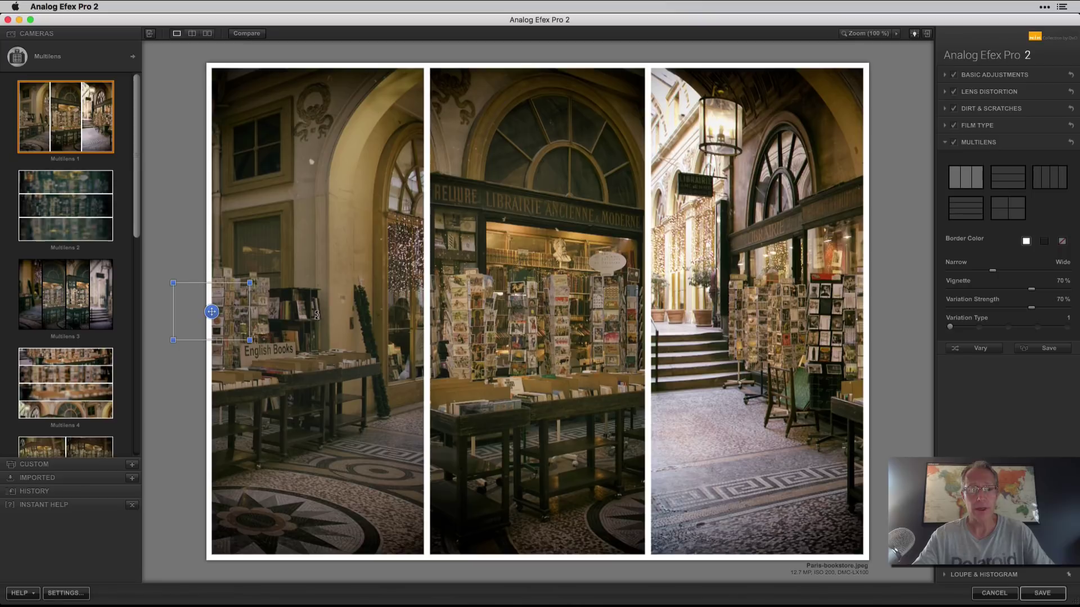
left_click_drag(218, 312, 250, 310)
mouse_move(863, 311)
left_click_drag(862, 311, 839, 311)
mouse_move(575, 300)
left_click_drag(537, 312, 574, 310)
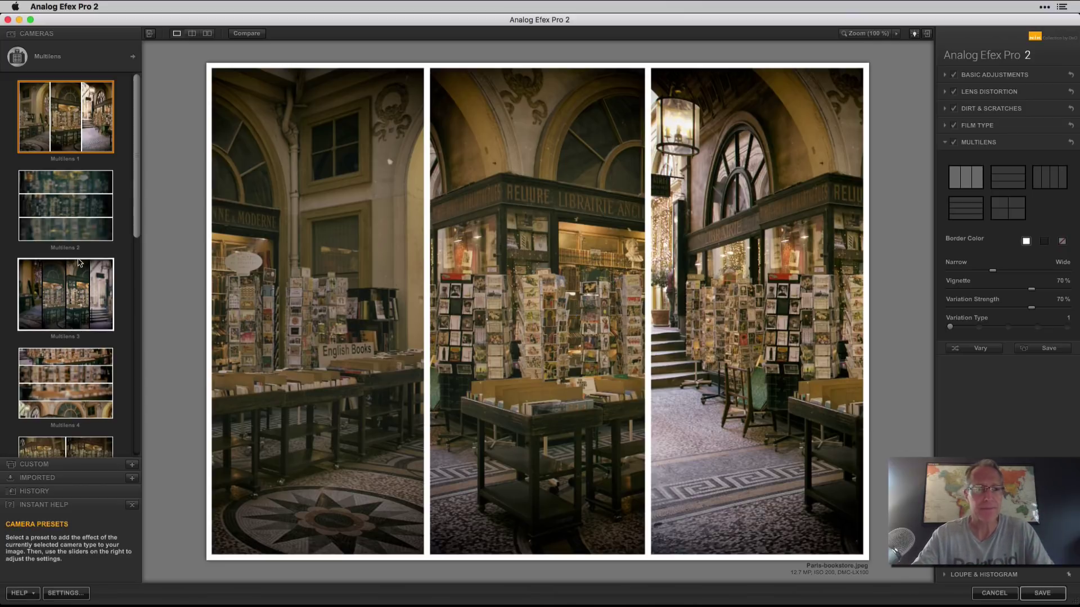
- Apply the Multilens 2 preset and shift the image in the middle panel downward to show the shop sign
left_click(72, 209)
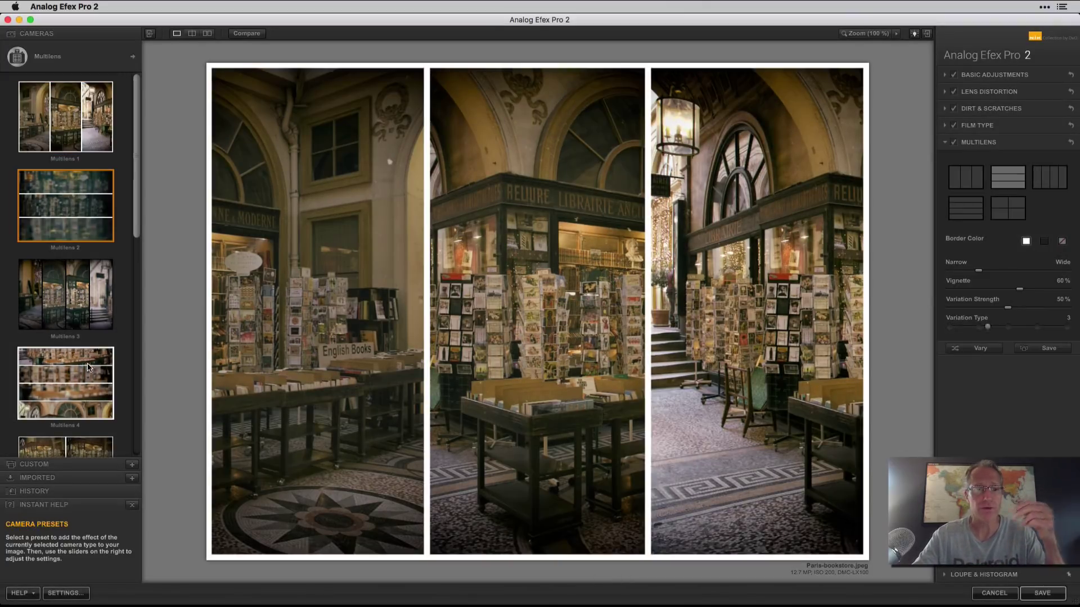
scroll(87, 367, "down", 1)
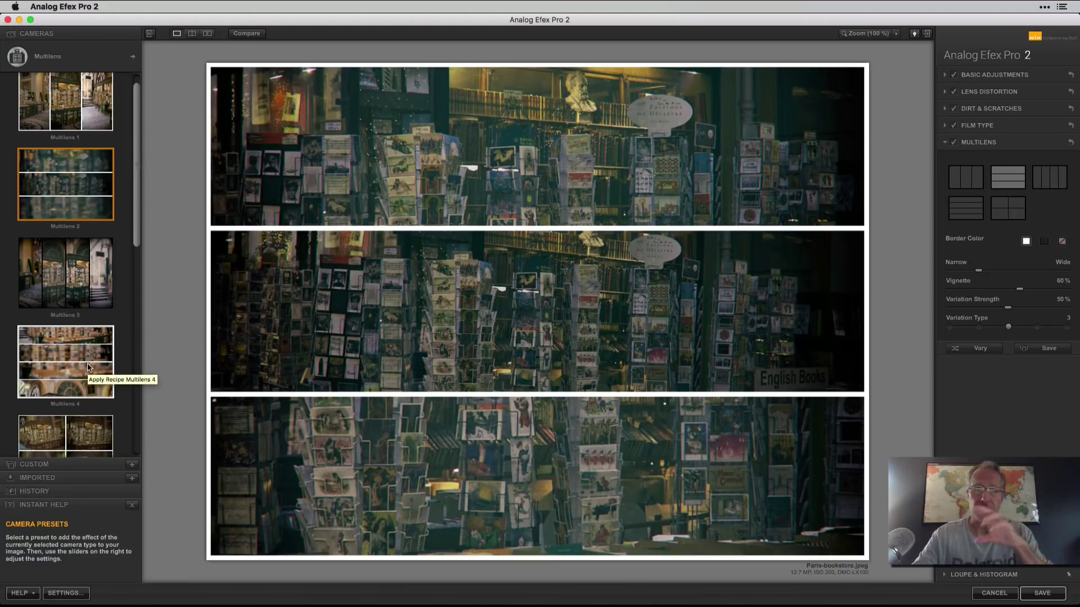
mouse_move(592, 318)
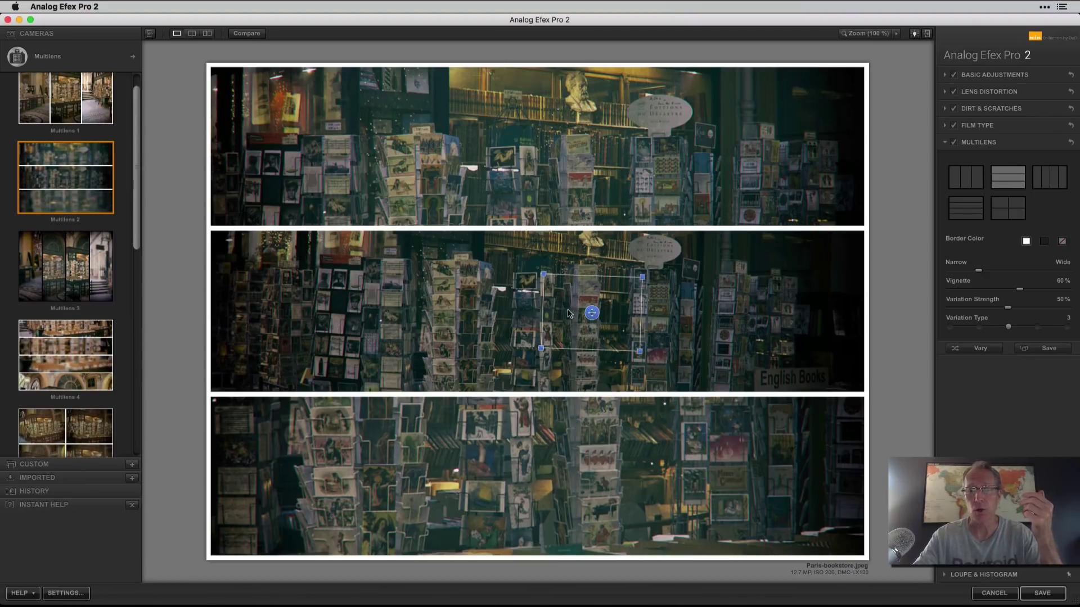
left_click_drag(592, 319, 595, 352)
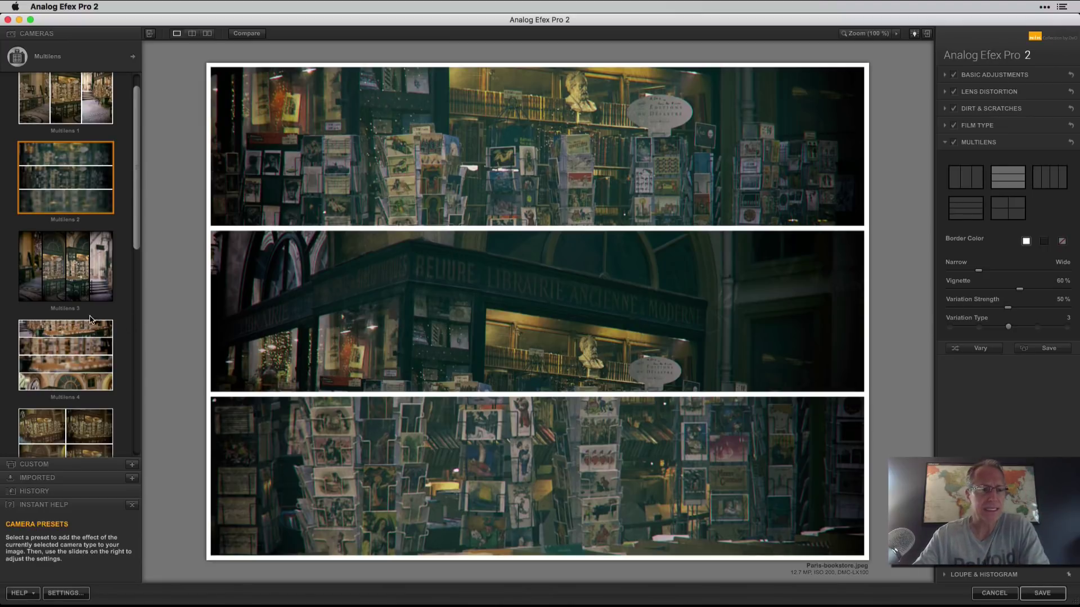
- Apply the Multilens 5 preset, nudge the image in the upper-left panel upward and tilt it counter-clockwise
scroll(89, 319, "down", 5)
scroll(89, 319, "down", 2)
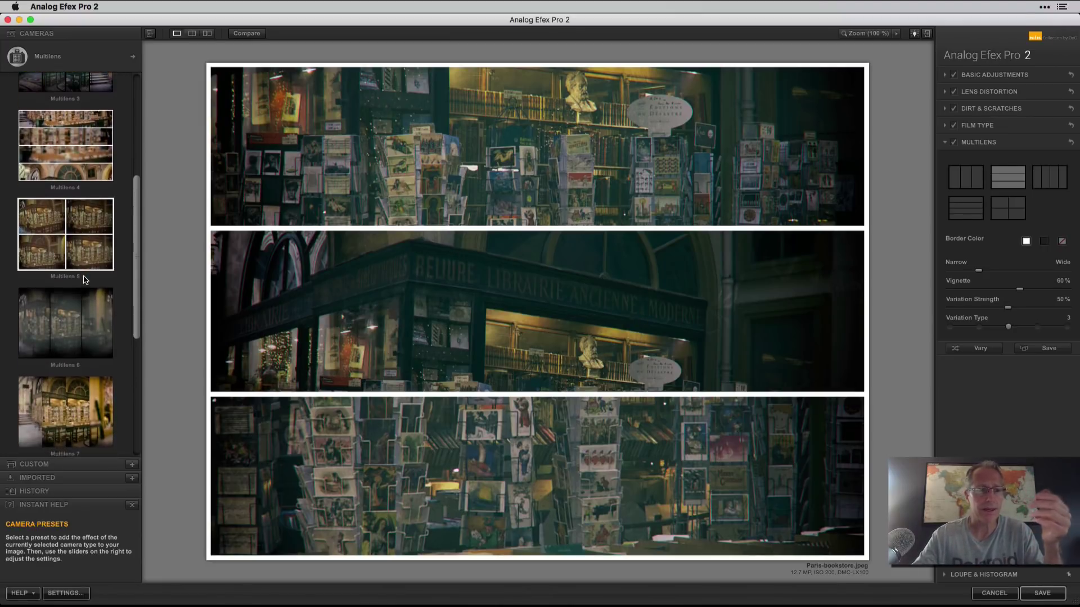
left_click(84, 264)
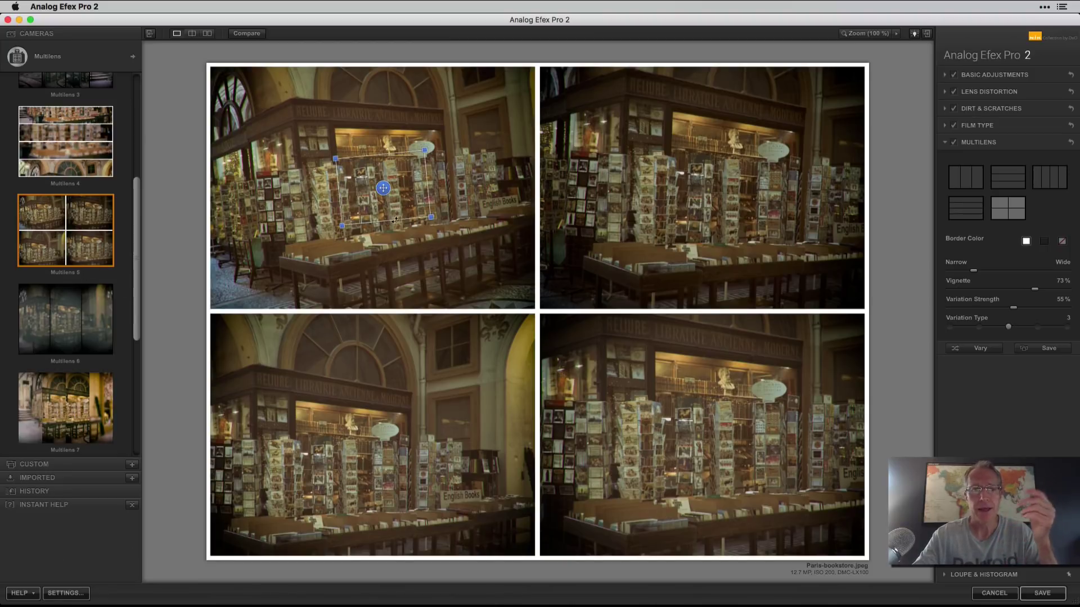
left_click(385, 181)
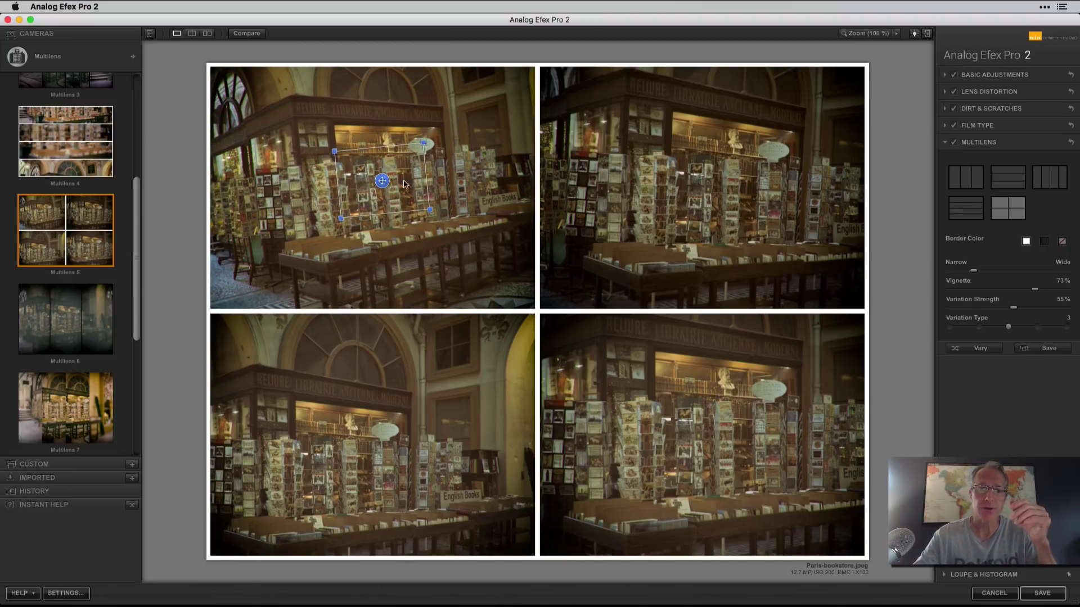
left_click_drag(437, 178, 436, 169)
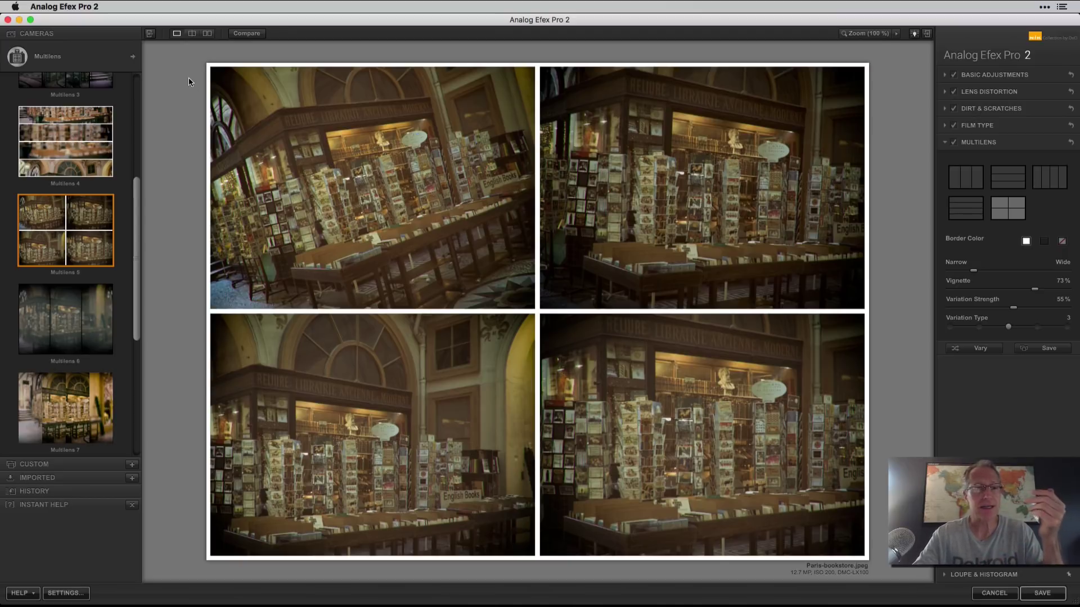
- Switch to the Camera Kit, then try adding the Lens Vignette filter and remove it again
left_click(68, 56)
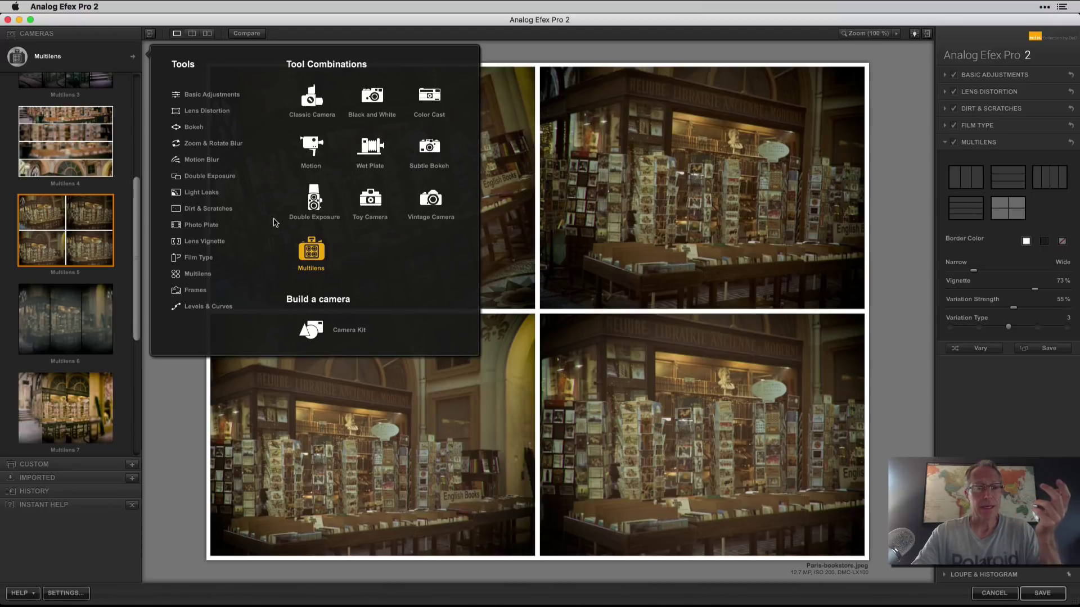
left_click(311, 333)
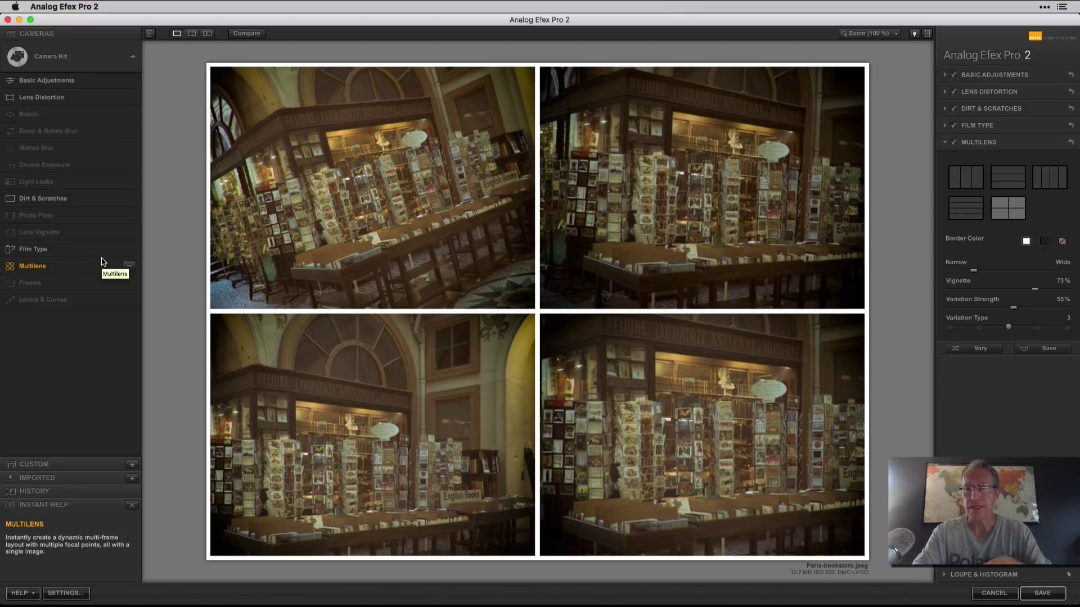
mouse_move(282, 275)
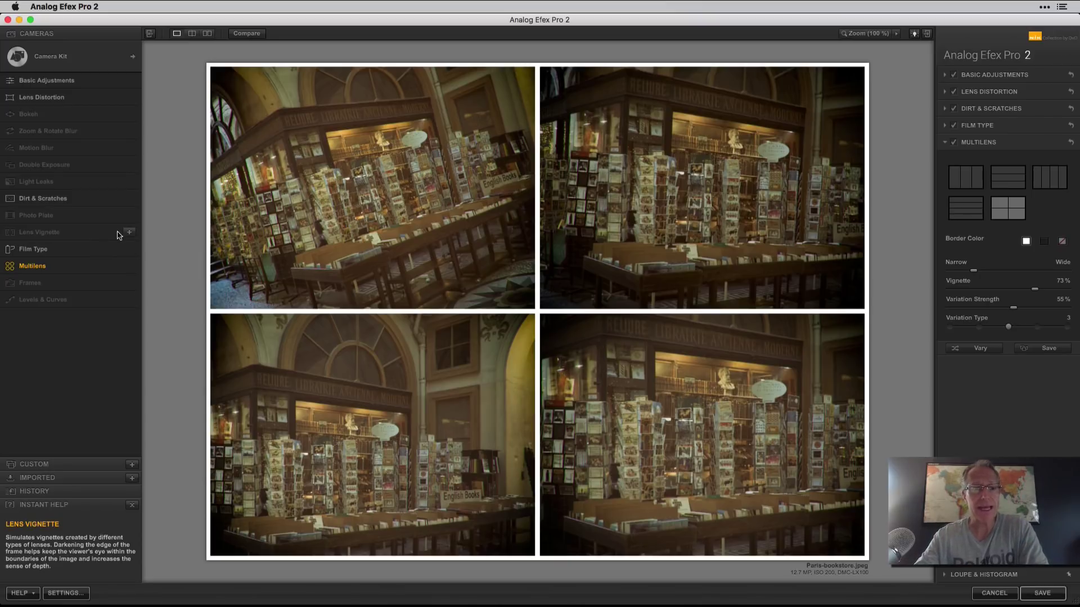
left_click(132, 235)
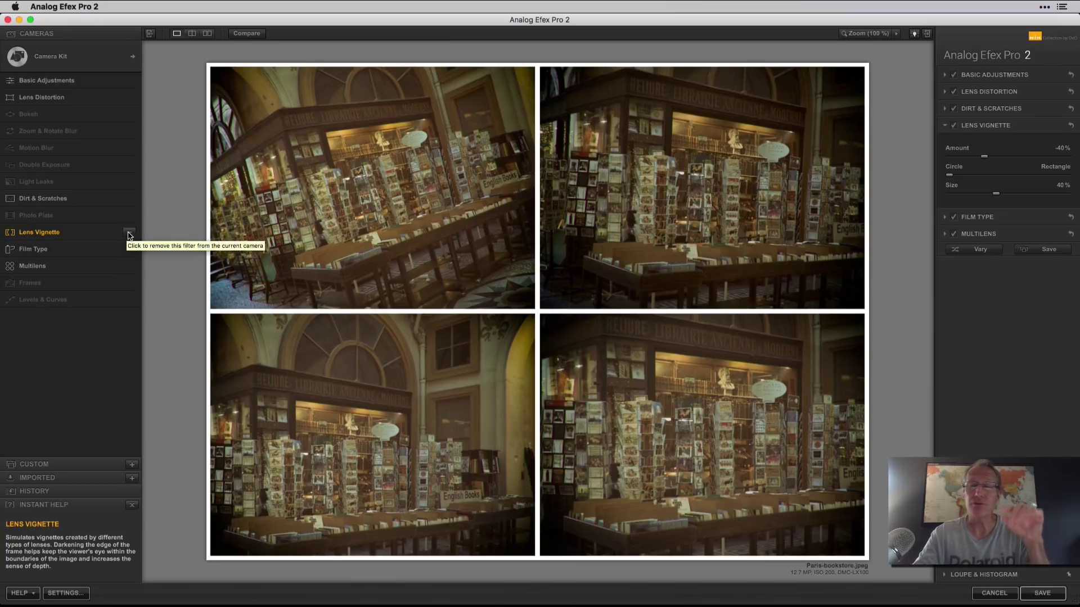
left_click(129, 235)
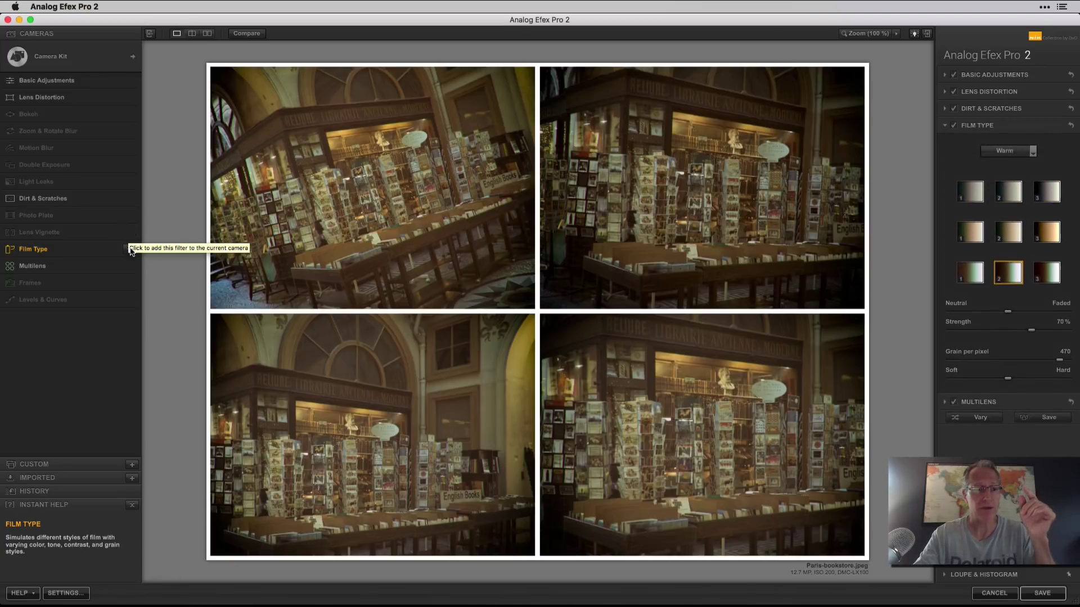
- Remove the Film Type, Multilens, Dirt & Scratches and Lens Distortion filters from the camera
left_click(129, 249)
left_click(129, 265)
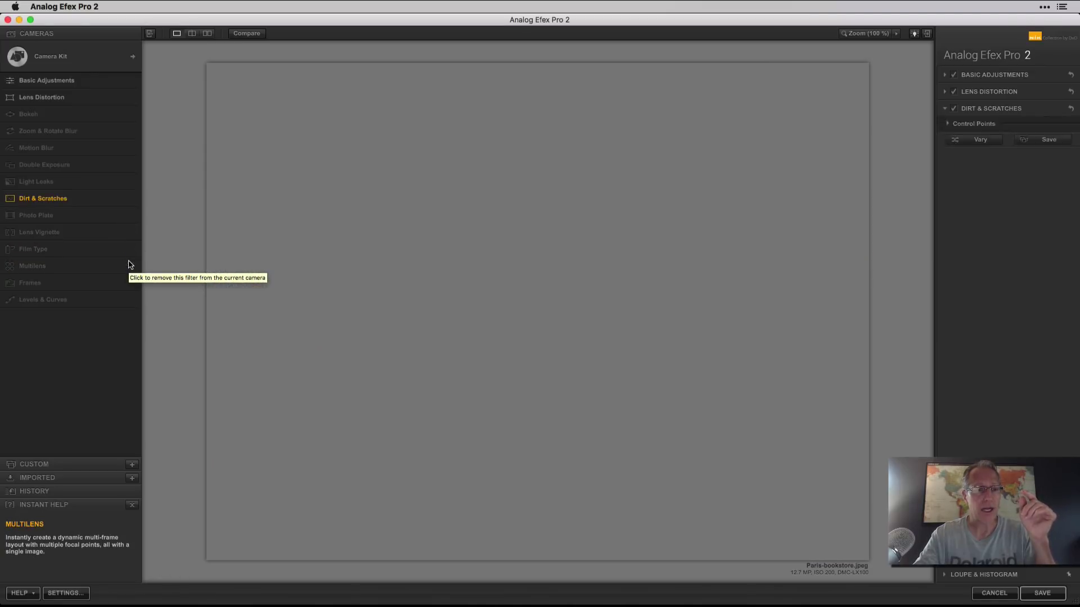
left_click(129, 199)
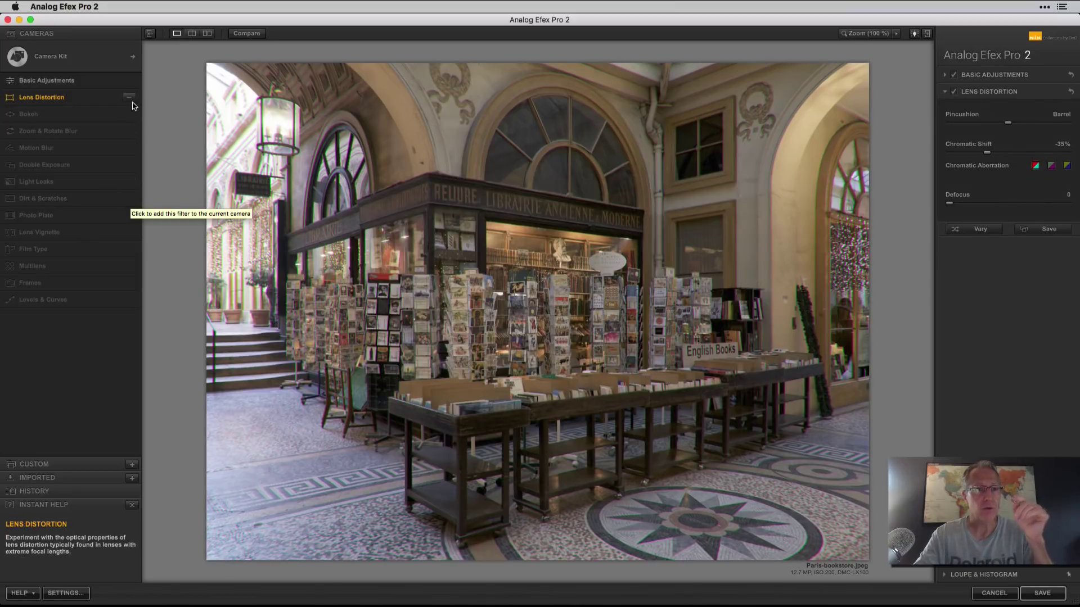
left_click(130, 98)
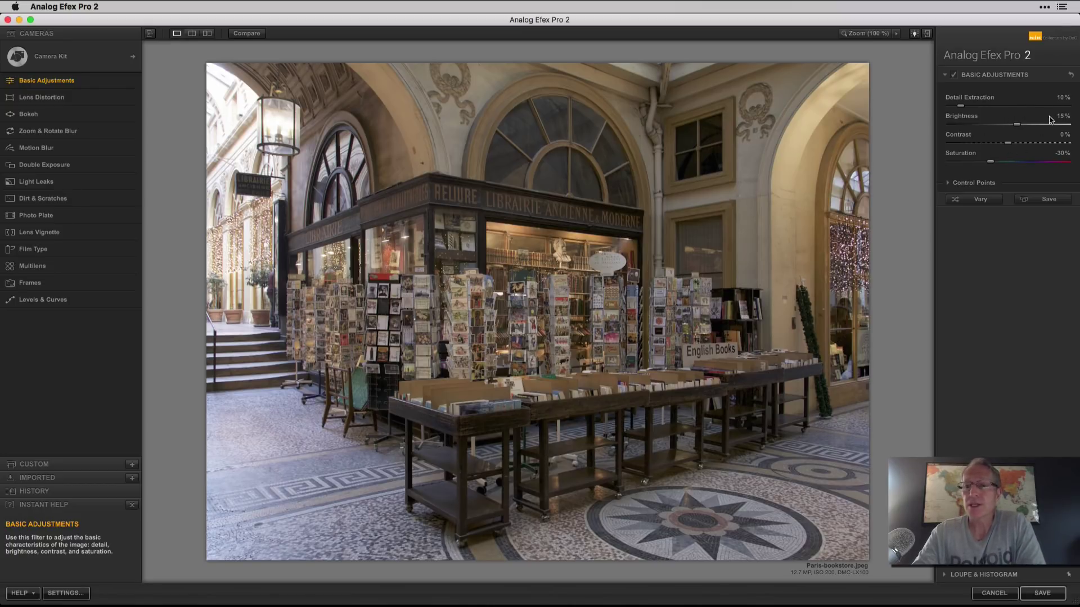
- Reset the Basic Adjustments, then set Detail Extraction to 44%, Brightness to -34%, Contrast to 15% and Saturation to 31%
left_click(1071, 75)
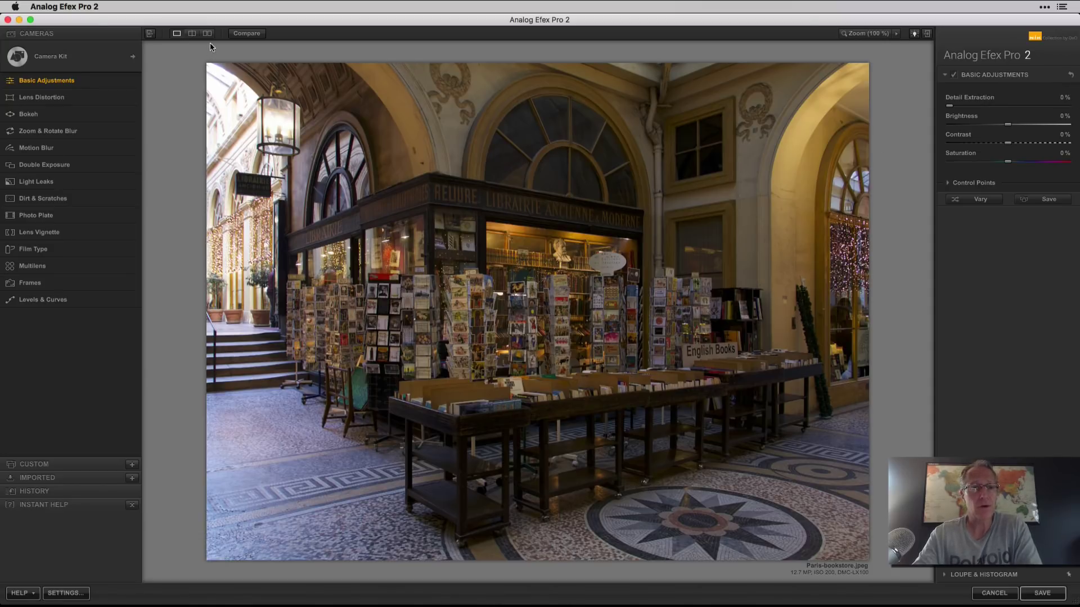
left_click(246, 33)
left_click(246, 33)
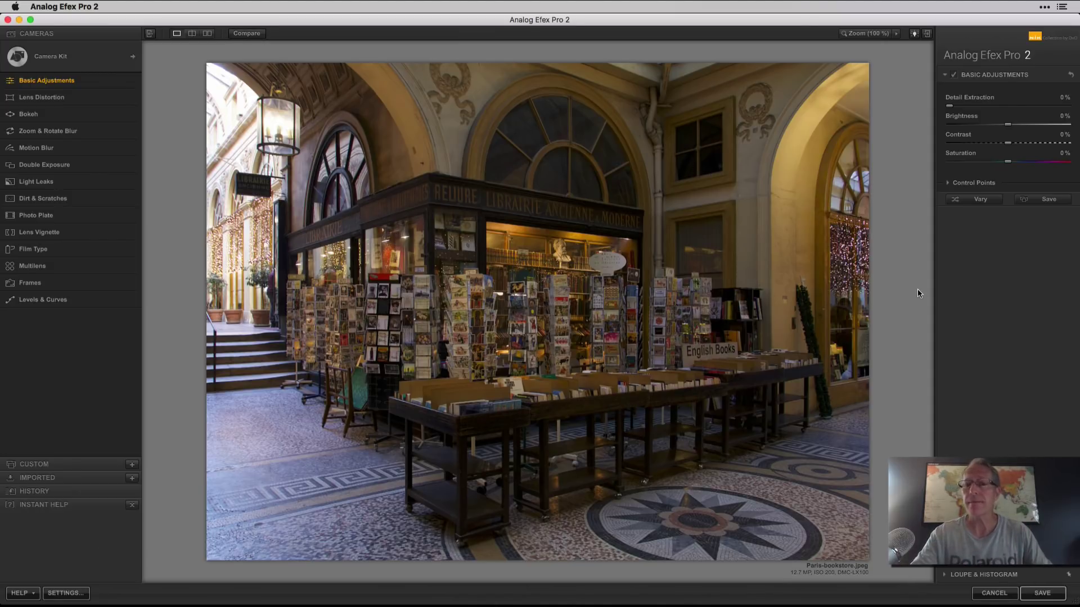
left_click_drag(949, 106, 1028, 163)
left_click(992, 125)
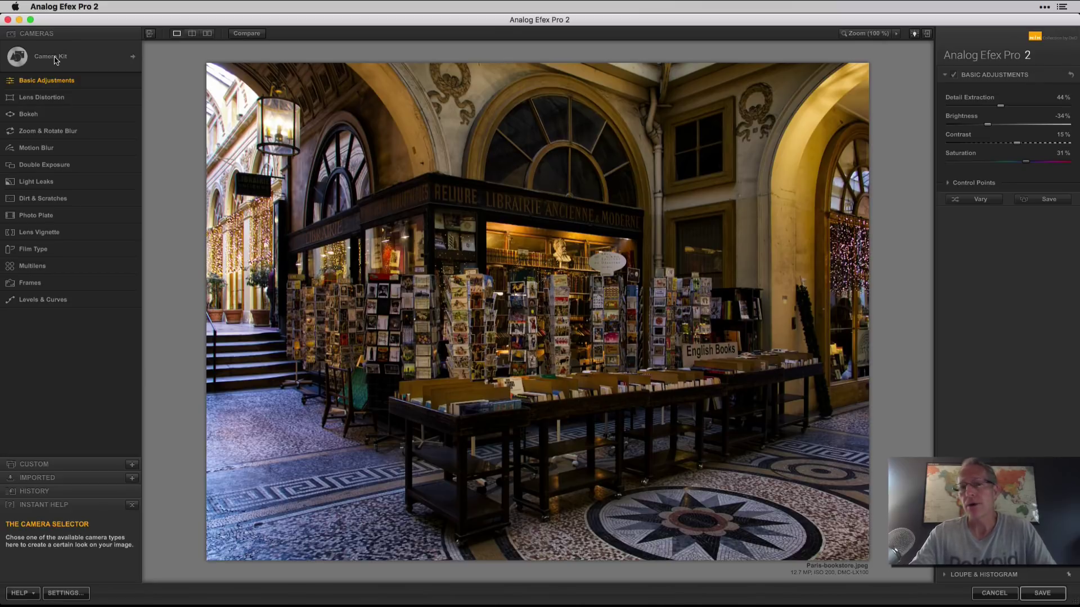
- Try the Bokeh filter with an enlarged focus area around the shop and a blur strength of 46%, then remove it
mouse_move(94, 114)
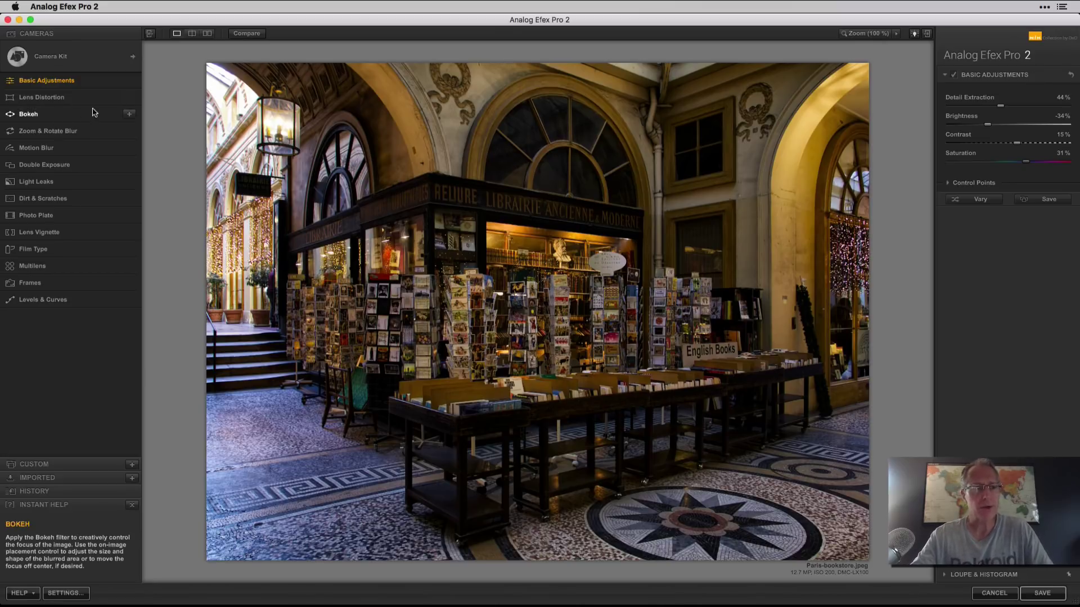
left_click(130, 116)
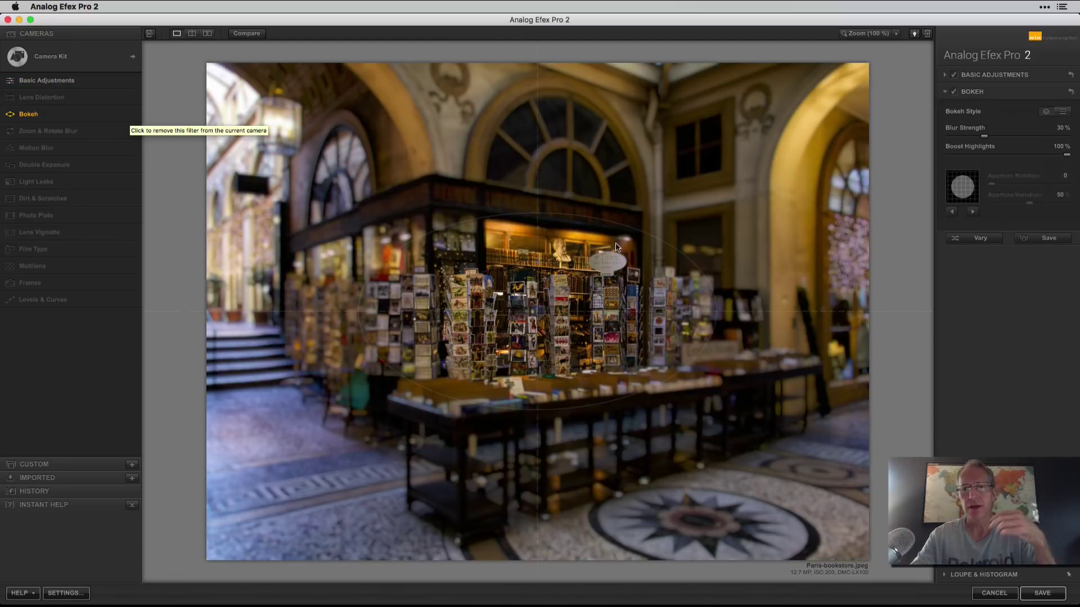
left_click_drag(614, 307, 641, 305)
left_click_drag(635, 244, 645, 234)
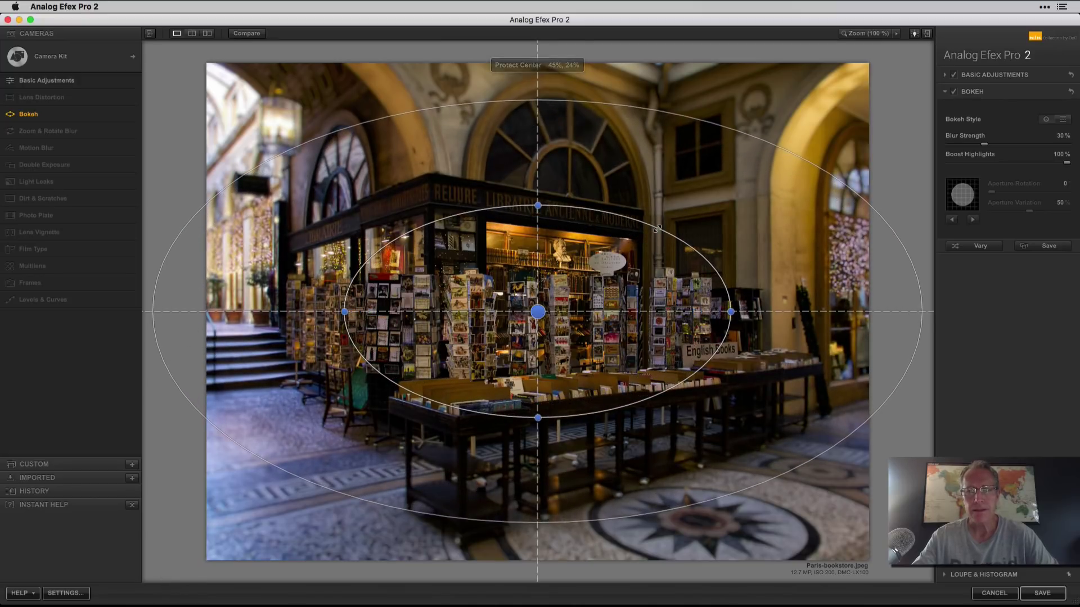
left_click_drag(988, 147, 1003, 145)
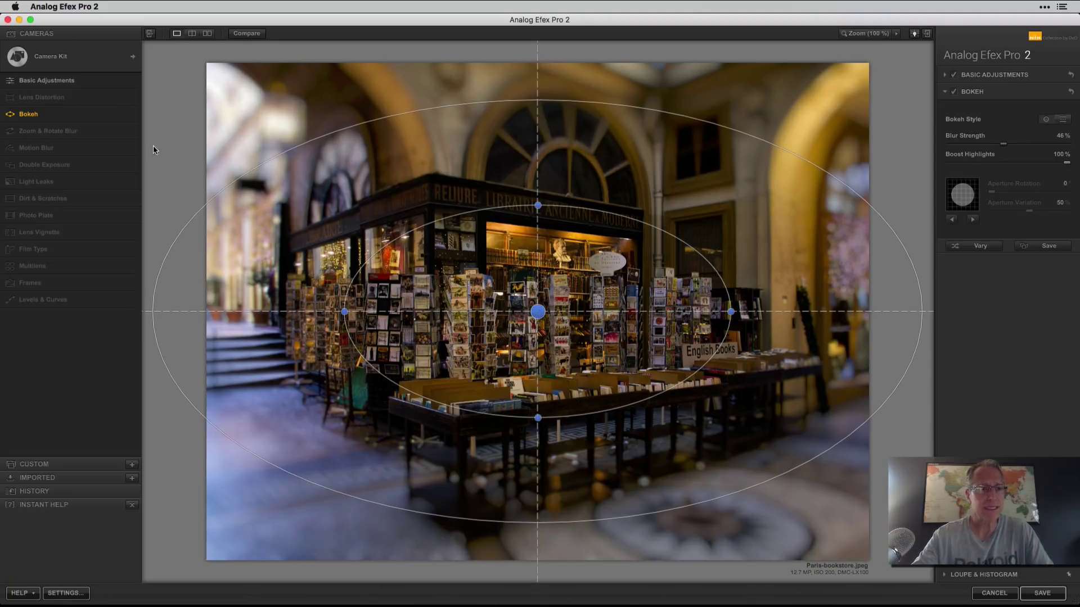
left_click(129, 115)
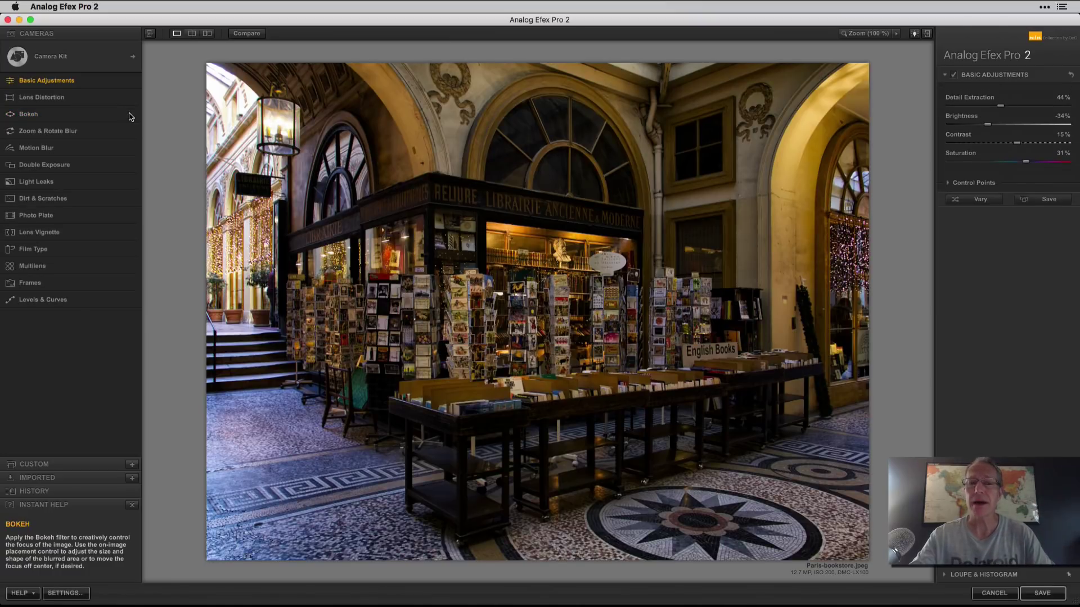
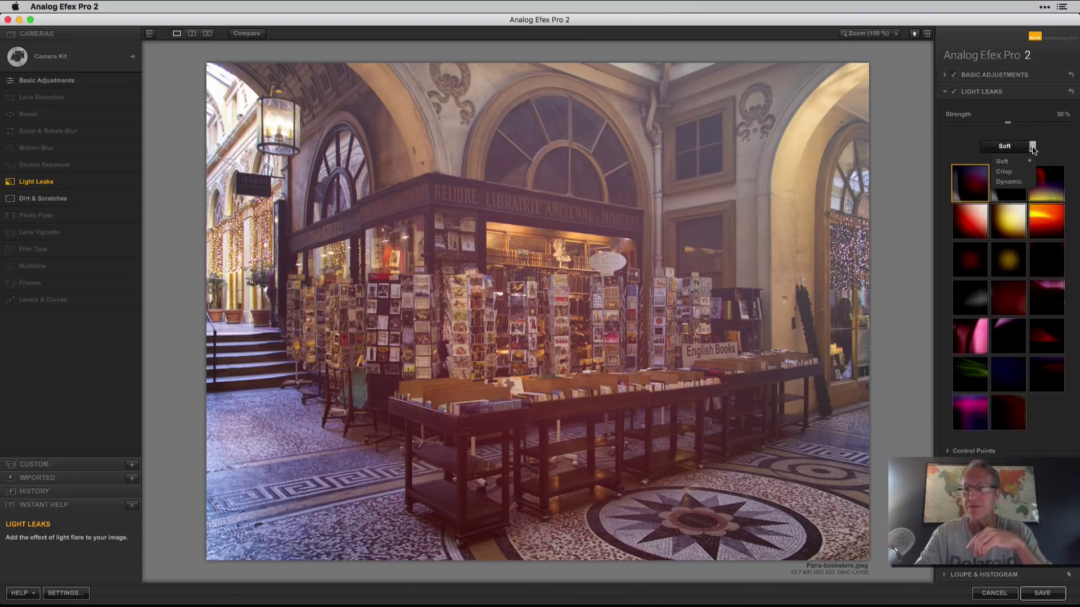
- Switch the light leaks to Crisp, try several leak styles and set the strength to 38%
left_click(1012, 171)
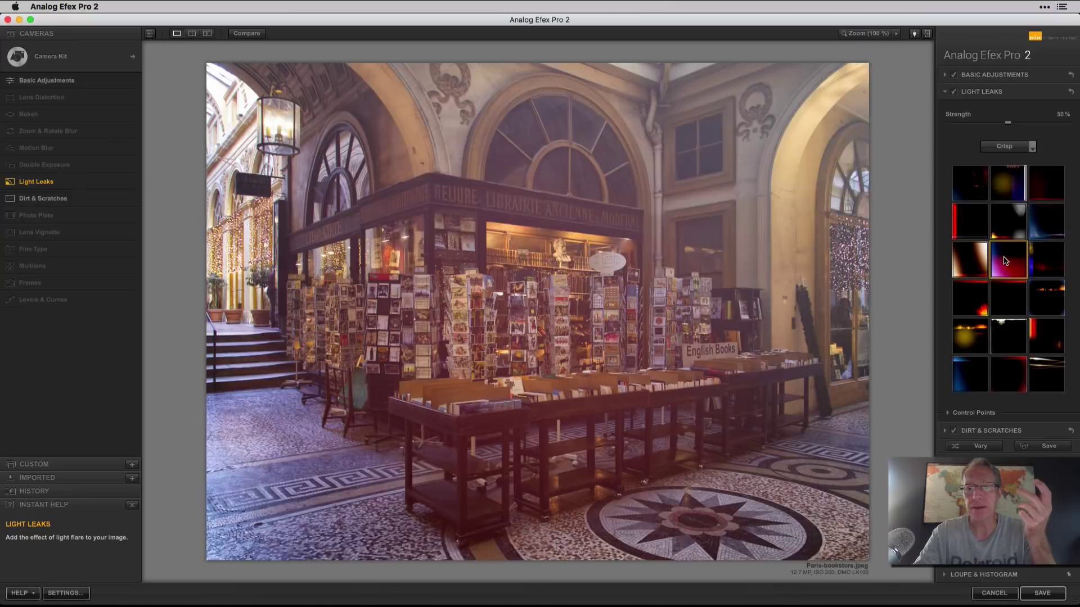
left_click(1005, 260)
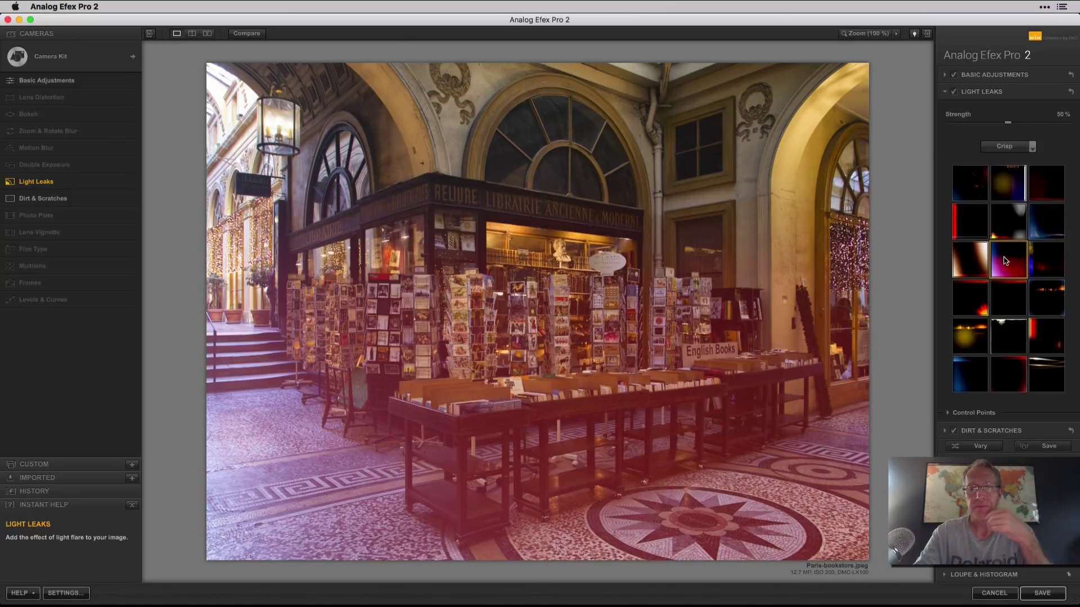
left_click(1049, 223)
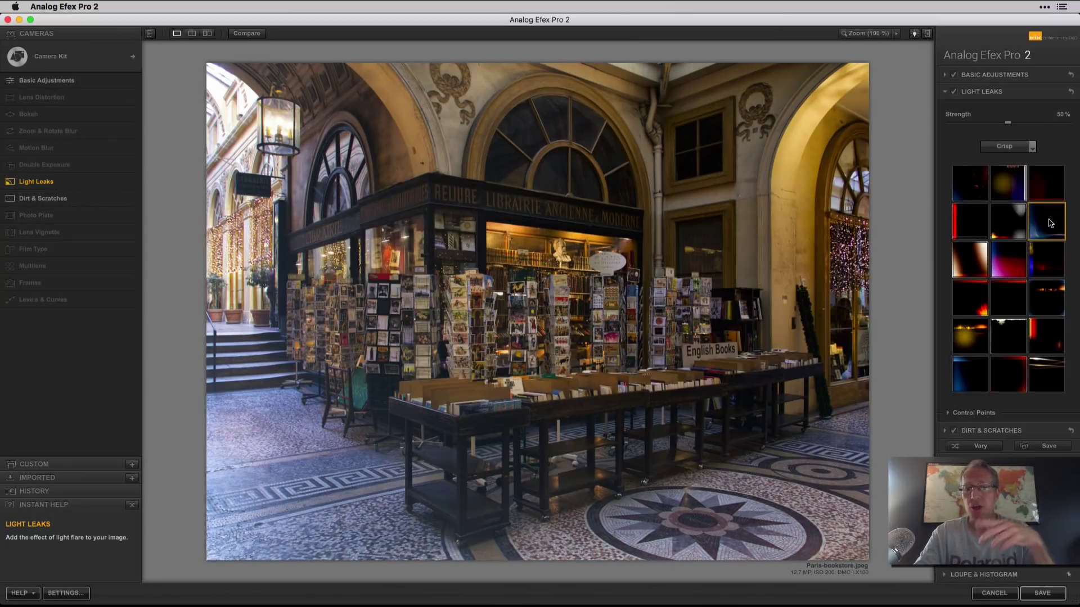
left_click(1016, 197)
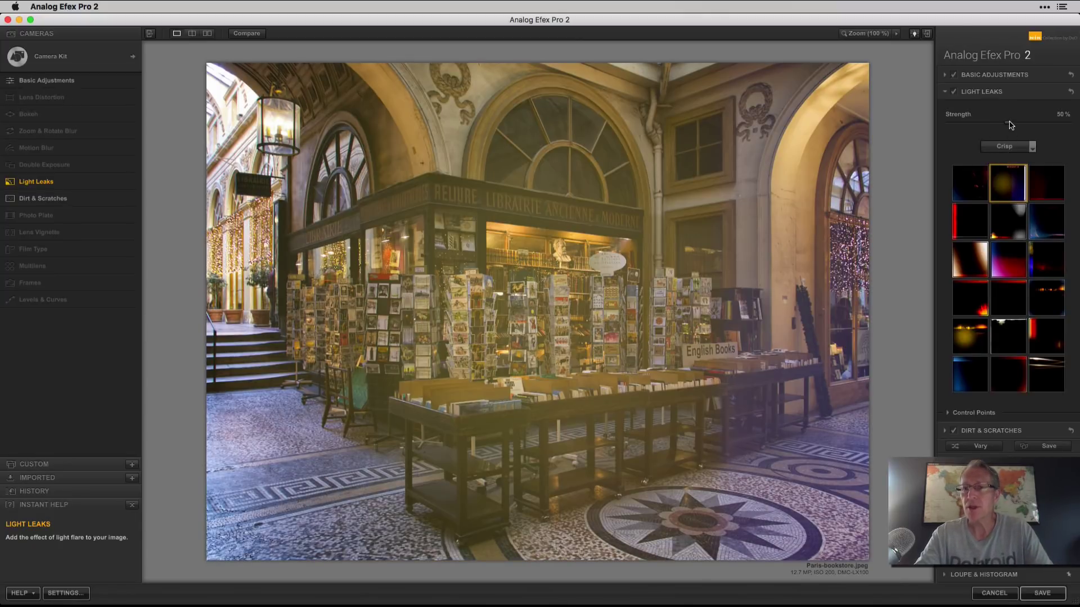
mouse_move(1009, 123)
left_mouse_down()
mouse_move(1035, 123)
mouse_move(996, 128)
left_mouse_up()
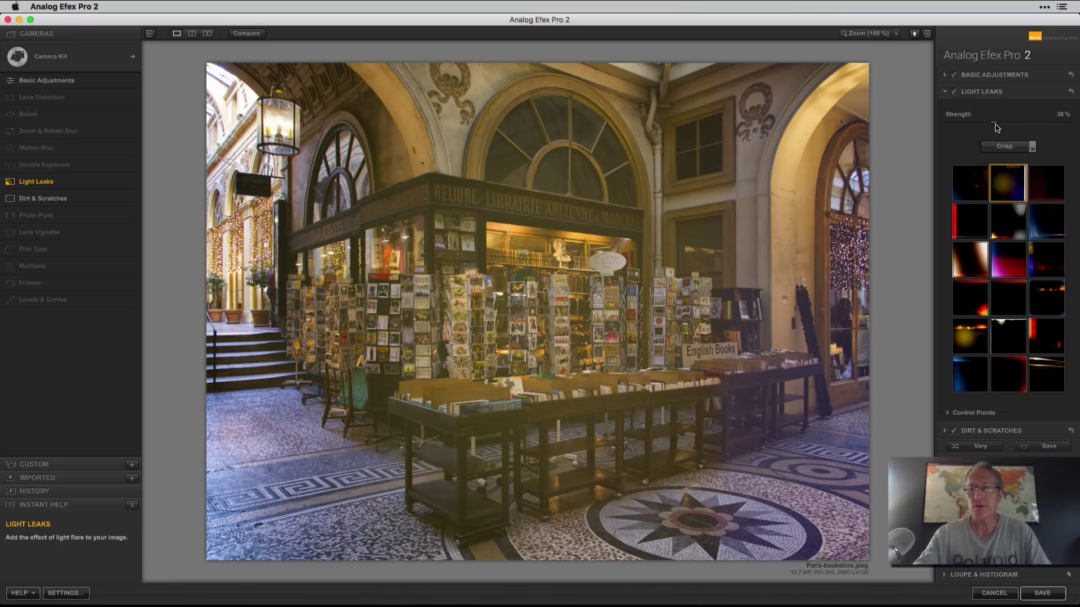
left_click(979, 328)
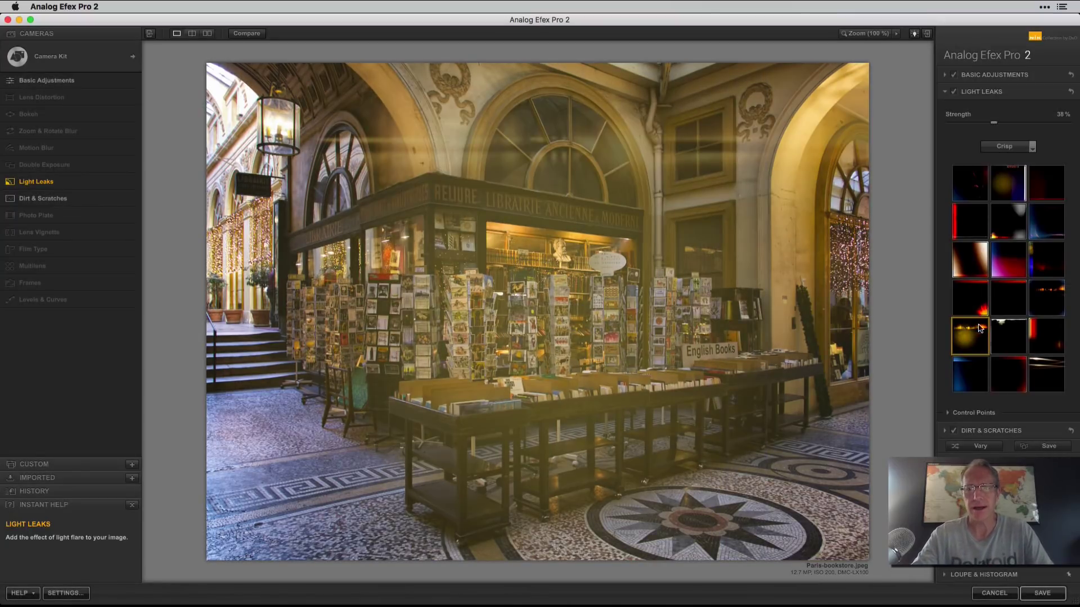
- Switch the light leaks to Dynamic, apply the third style in the second row and set the strength to 68%
left_click(1019, 148)
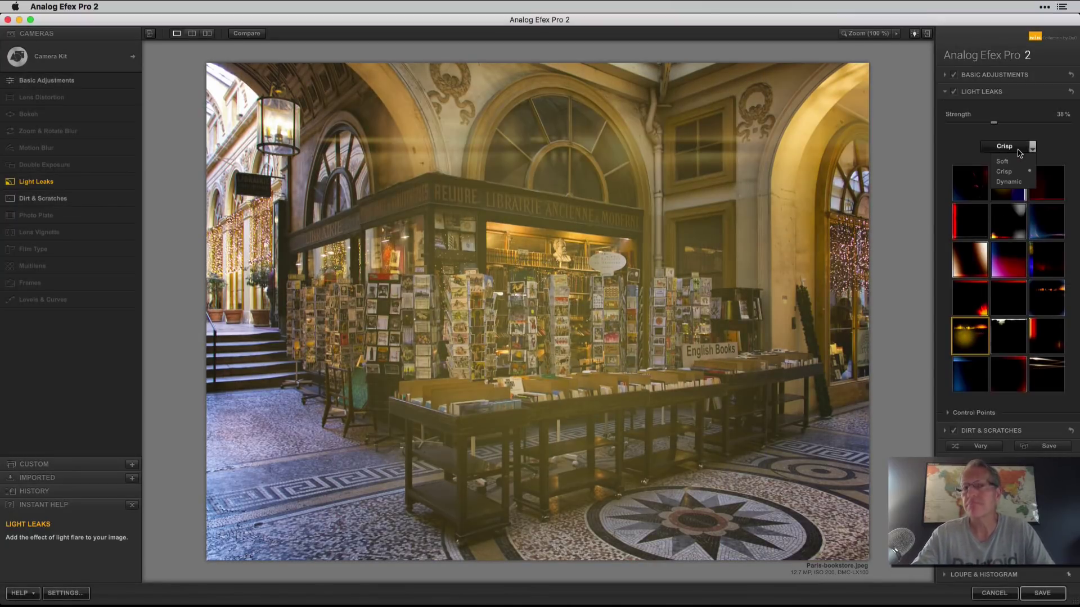
left_click(1019, 183)
left_click(1044, 235)
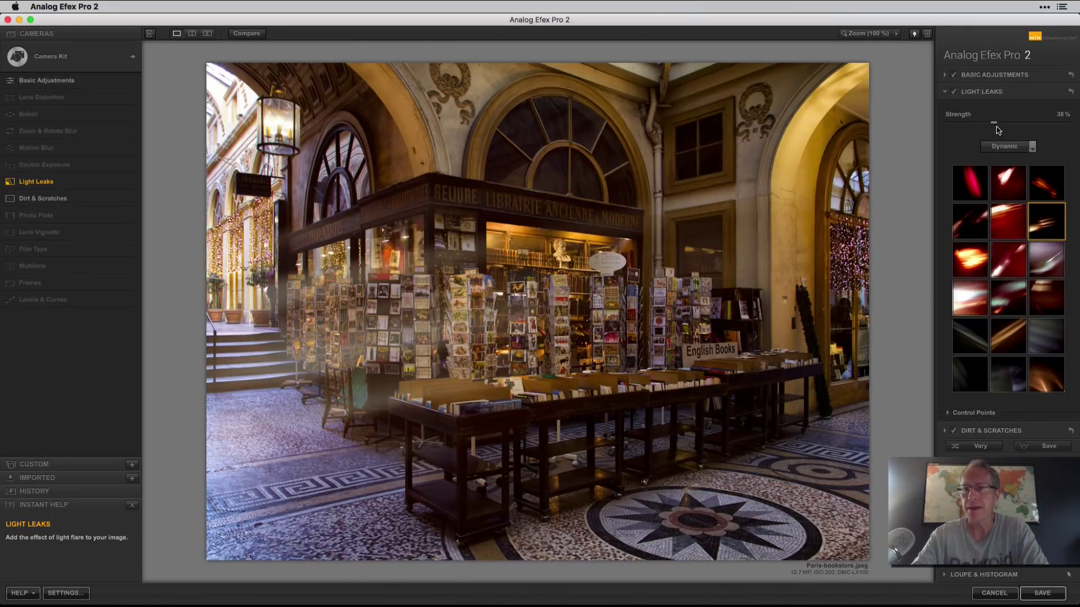
left_click_drag(993, 124, 1030, 127)
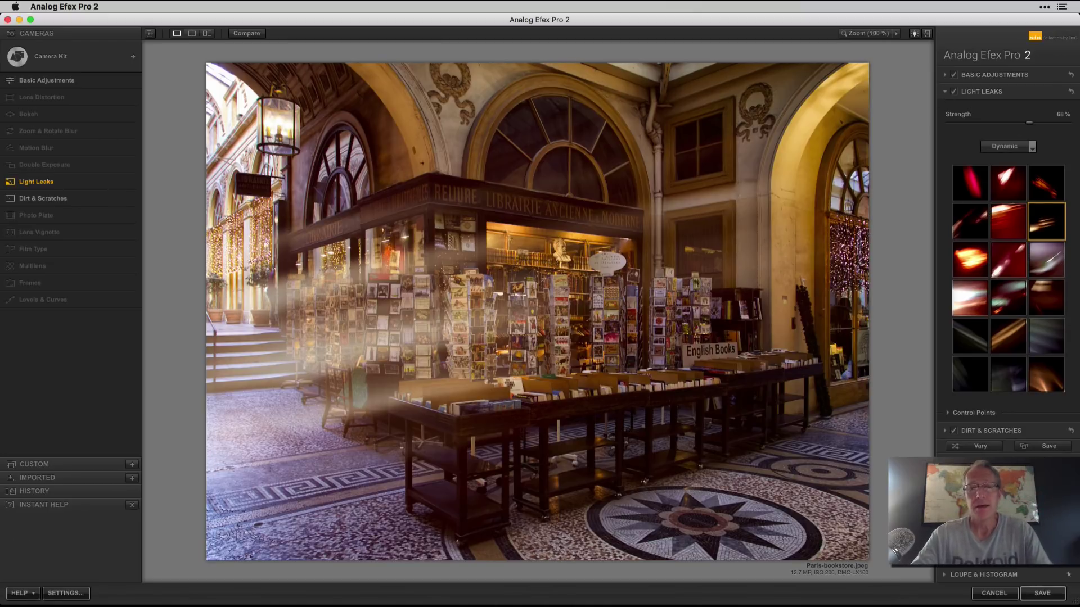
- Switch the Dirt & Scratches texture to Eroded, apply the middle style in the second row and set the strength to 76%
left_click(991, 431)
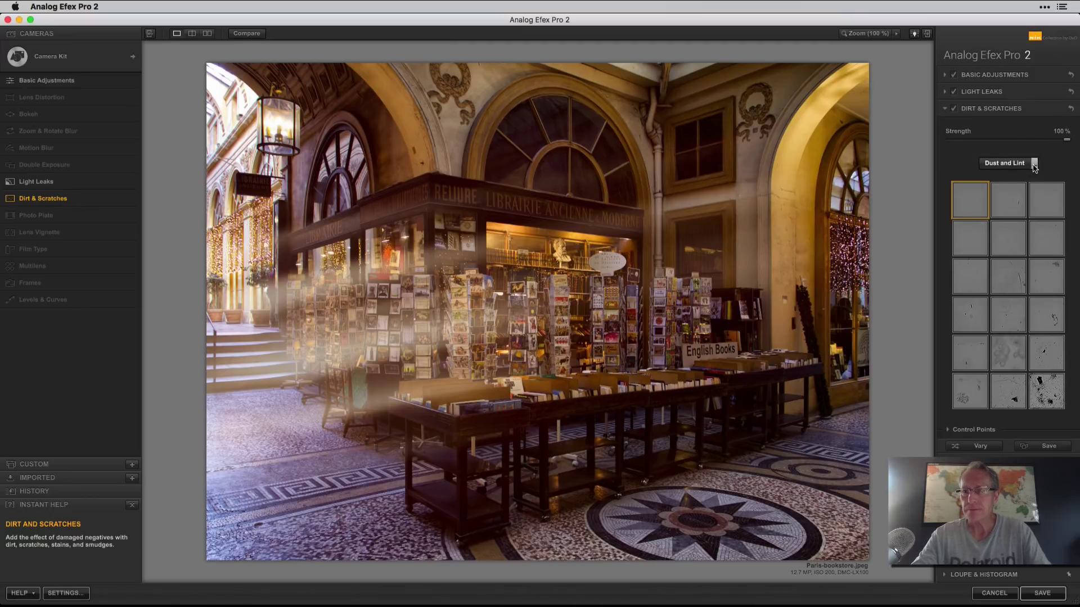
left_click(1033, 164)
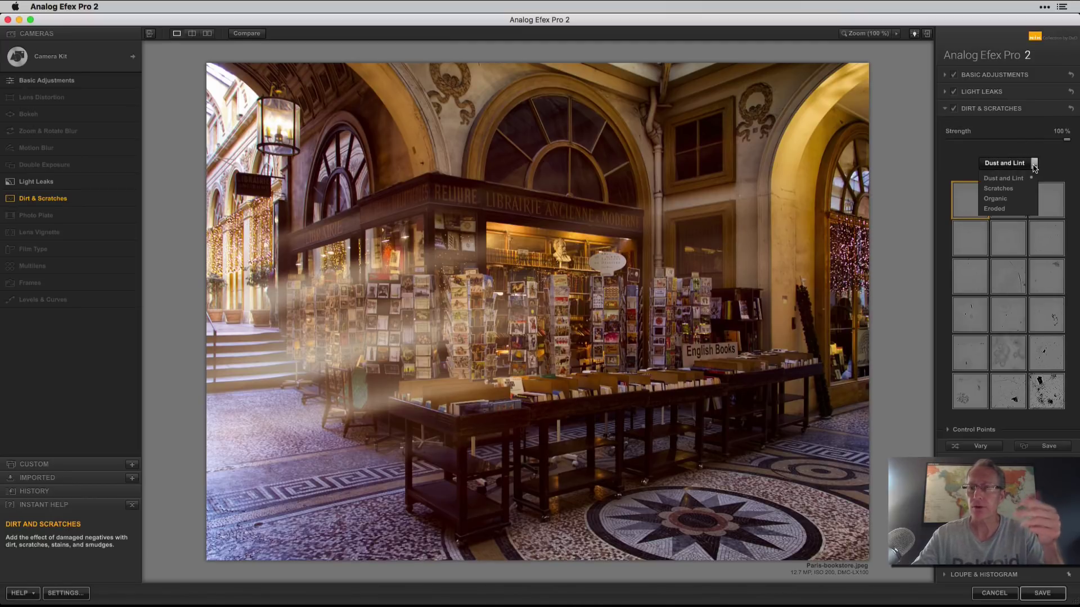
left_click(1011, 208)
left_click(1013, 243)
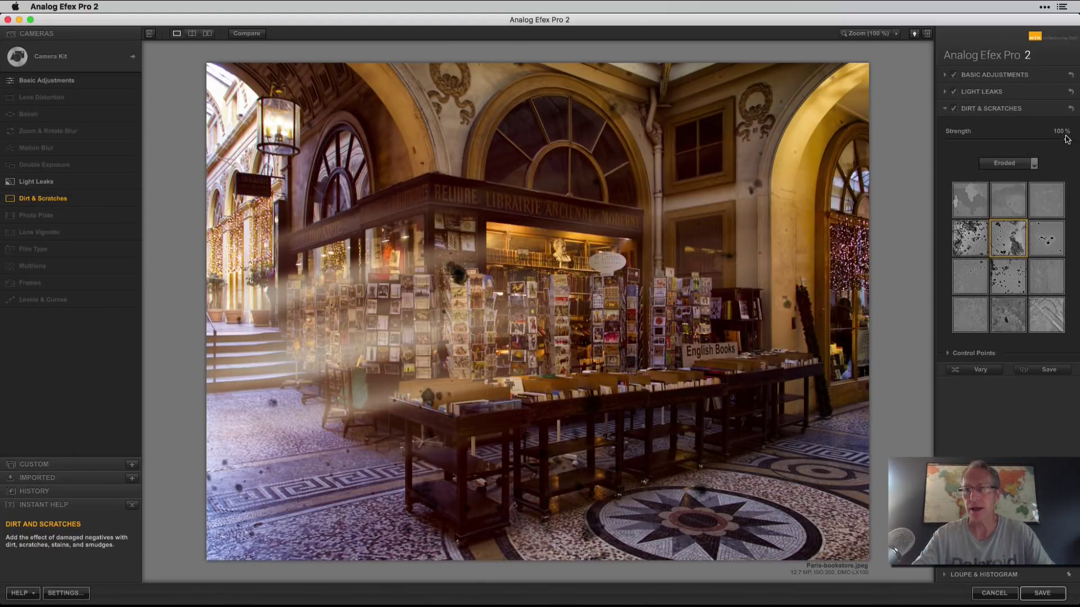
mouse_move(1068, 140)
left_mouse_down()
mouse_move(1035, 142)
mouse_move(1056, 144)
left_mouse_up()
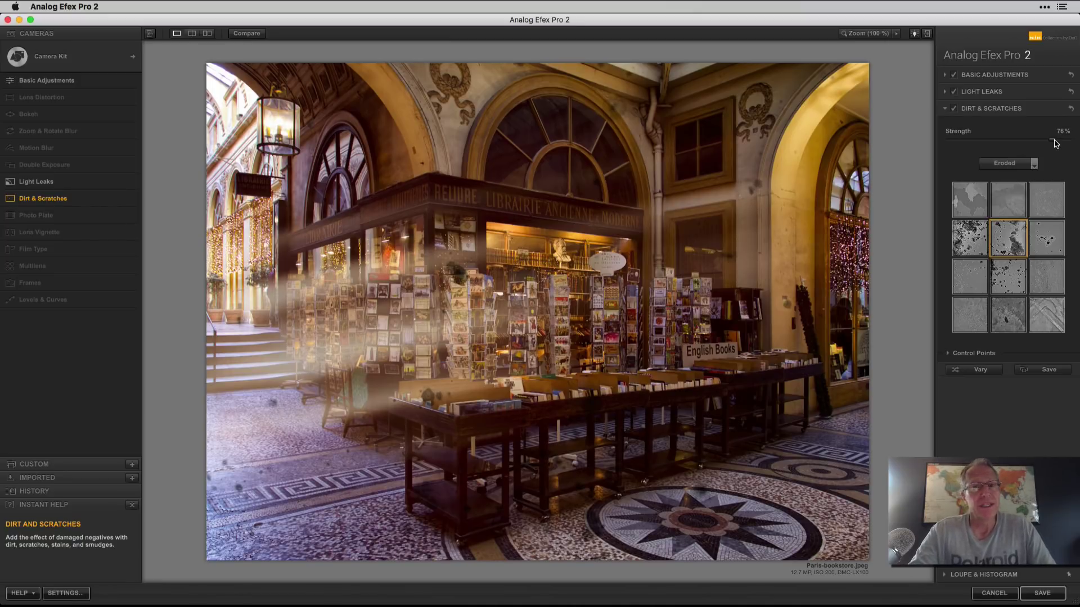
- Try a Basic Adjustments control point on the shop front, enlarging it to 52% and lowering its brightness, then delete it
left_click(972, 353)
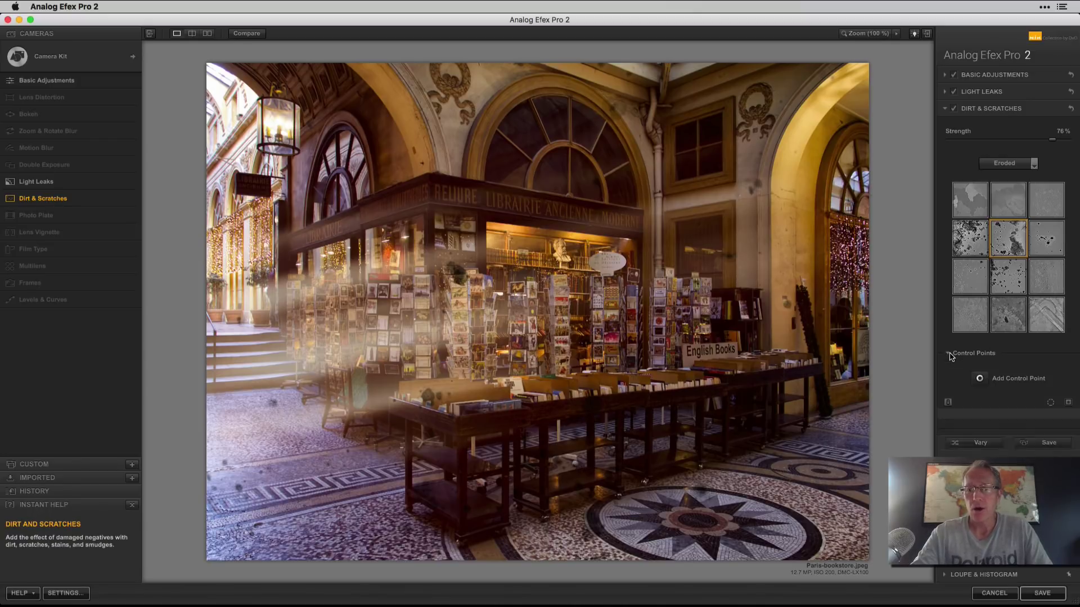
left_click(979, 379)
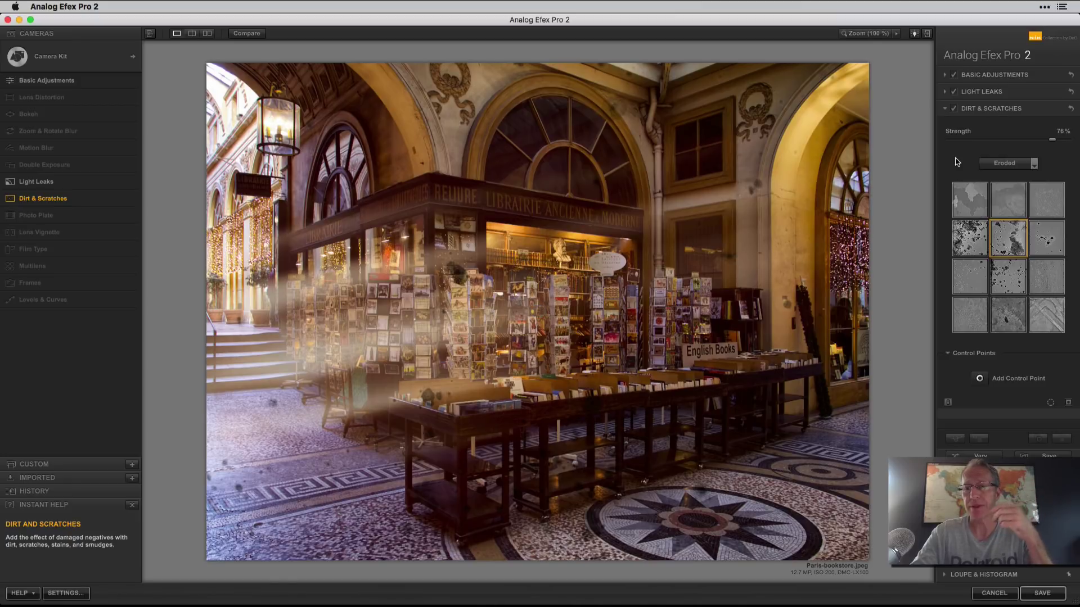
left_click(998, 74)
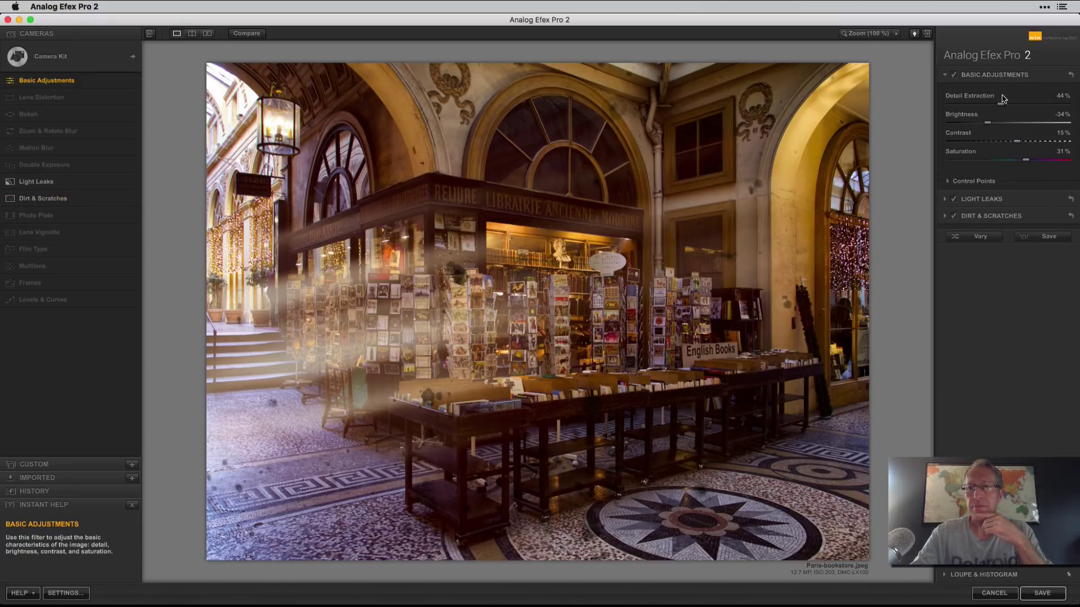
left_click(948, 181)
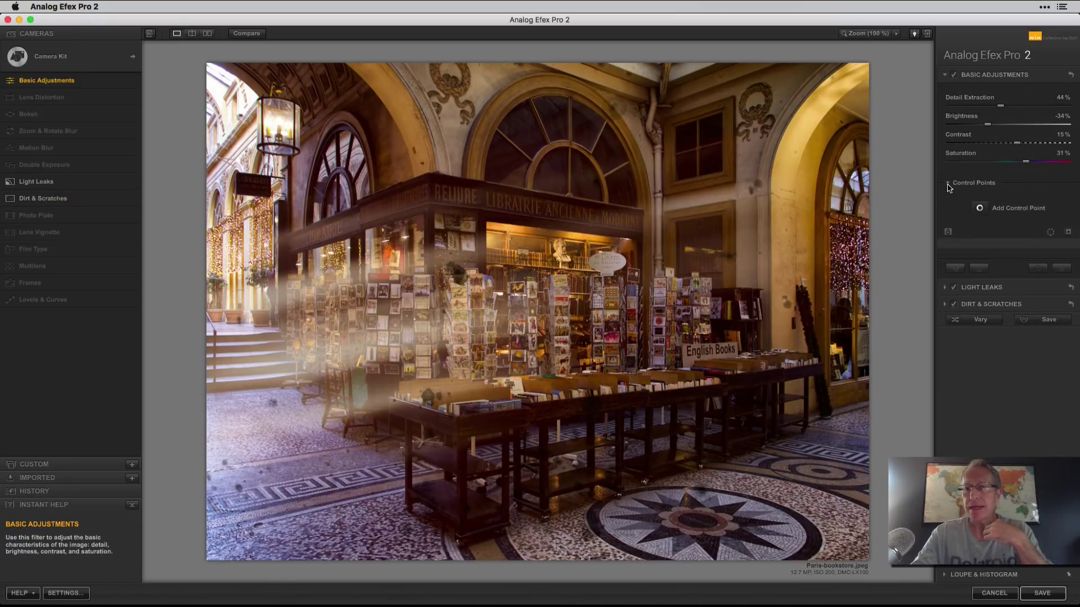
left_click(979, 208)
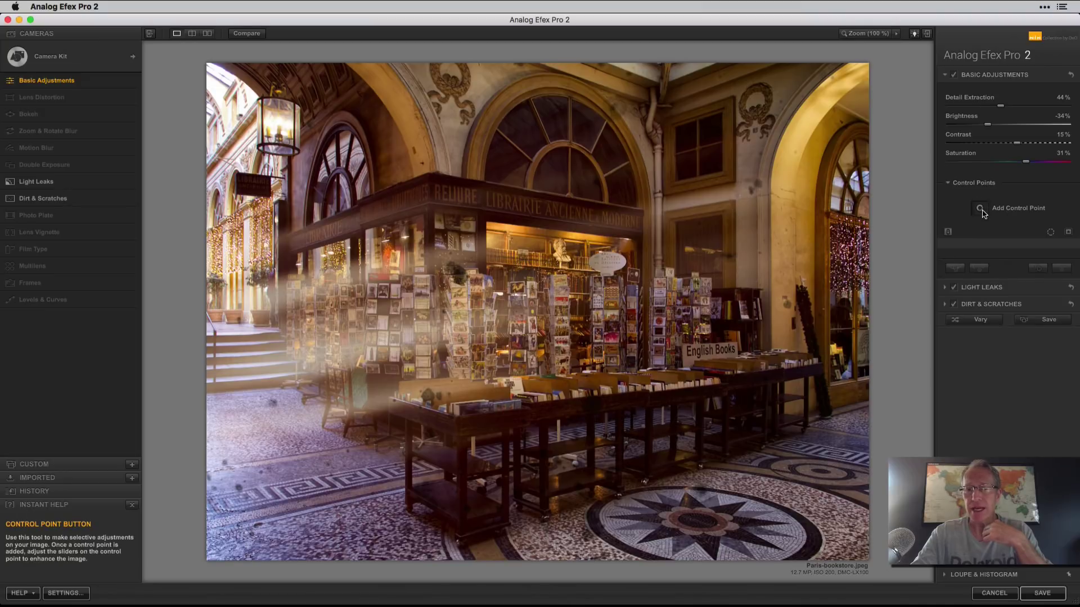
left_click(372, 195)
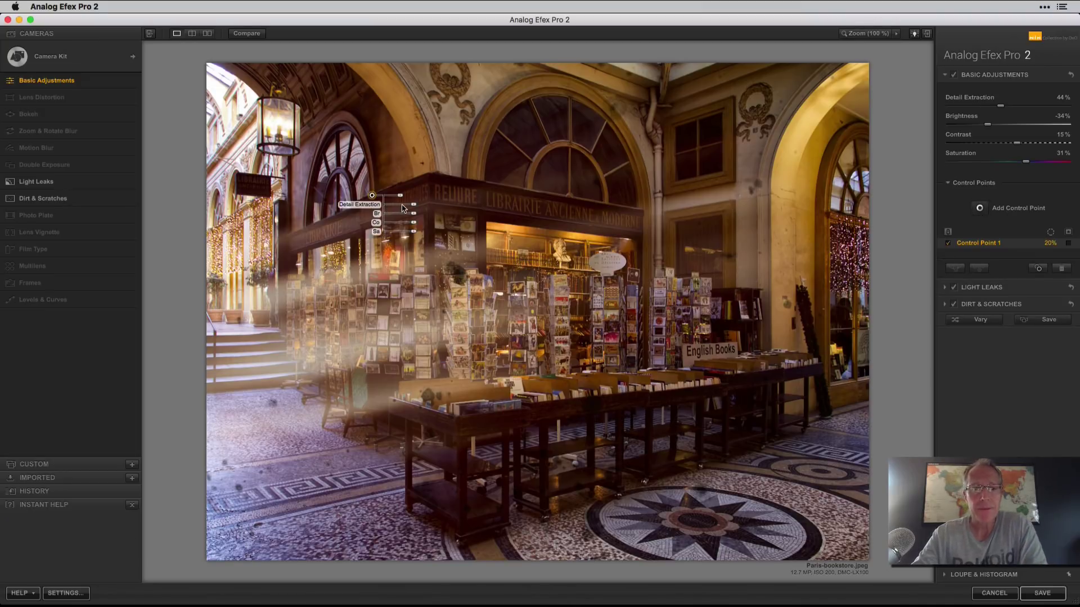
left_click_drag(412, 214, 402, 213)
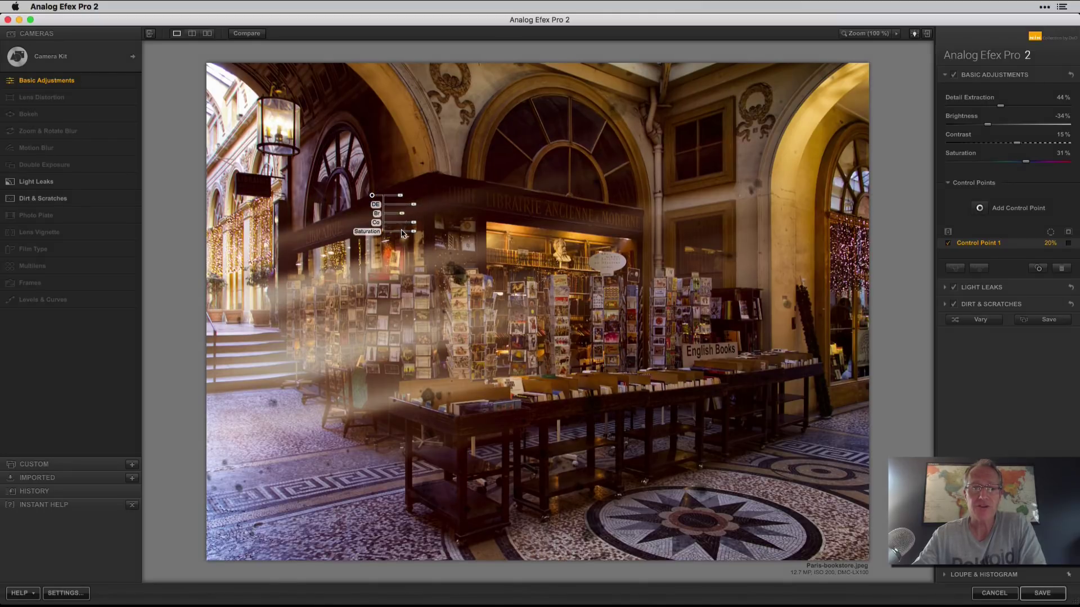
left_click_drag(401, 214, 486, 303)
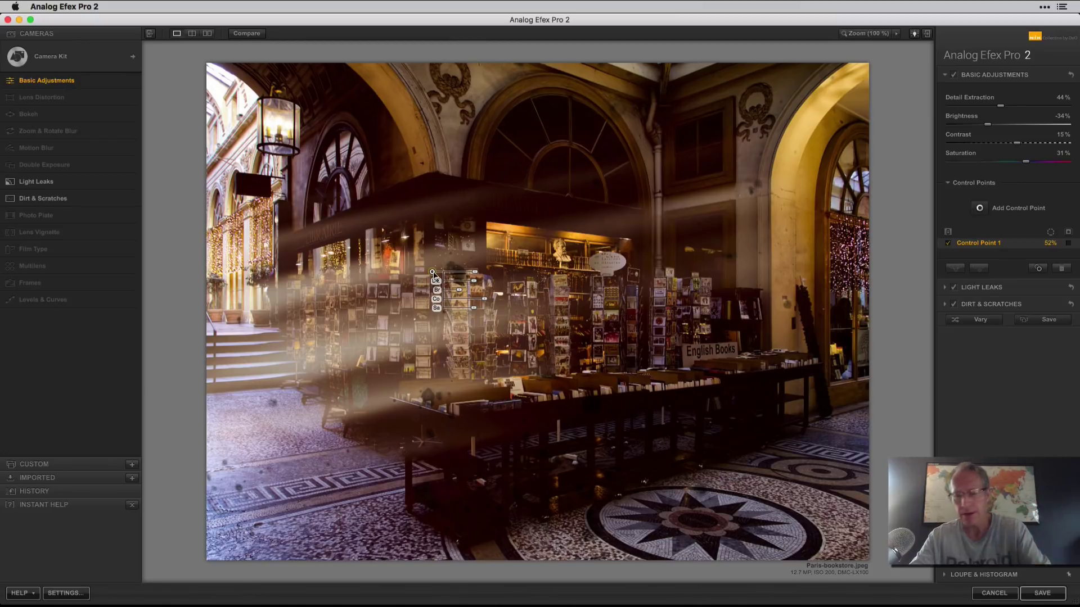
key("Delete")
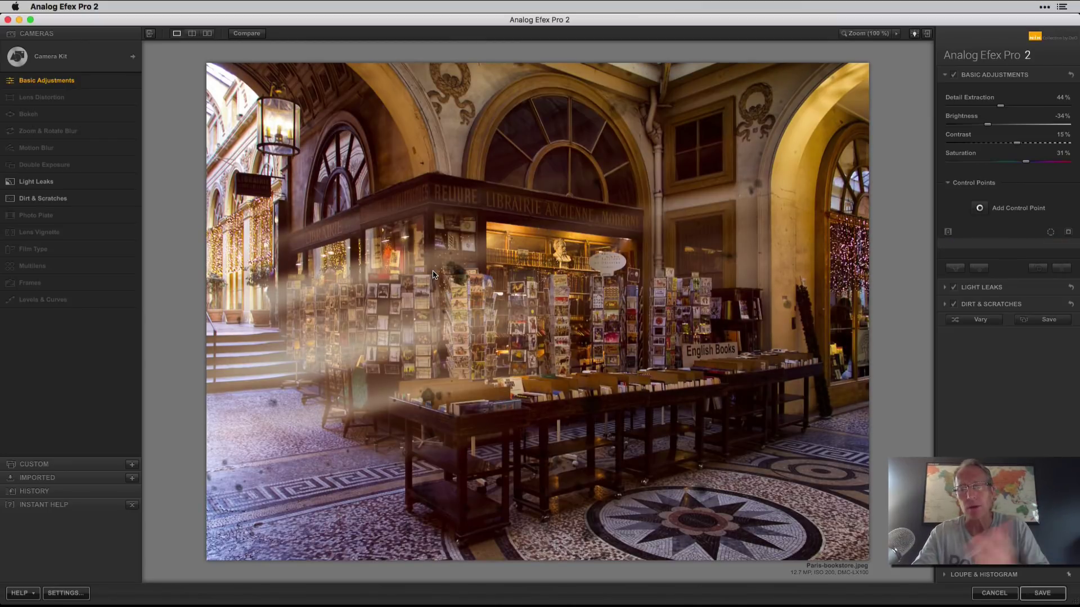
left_click(950, 184)
left_click(981, 201)
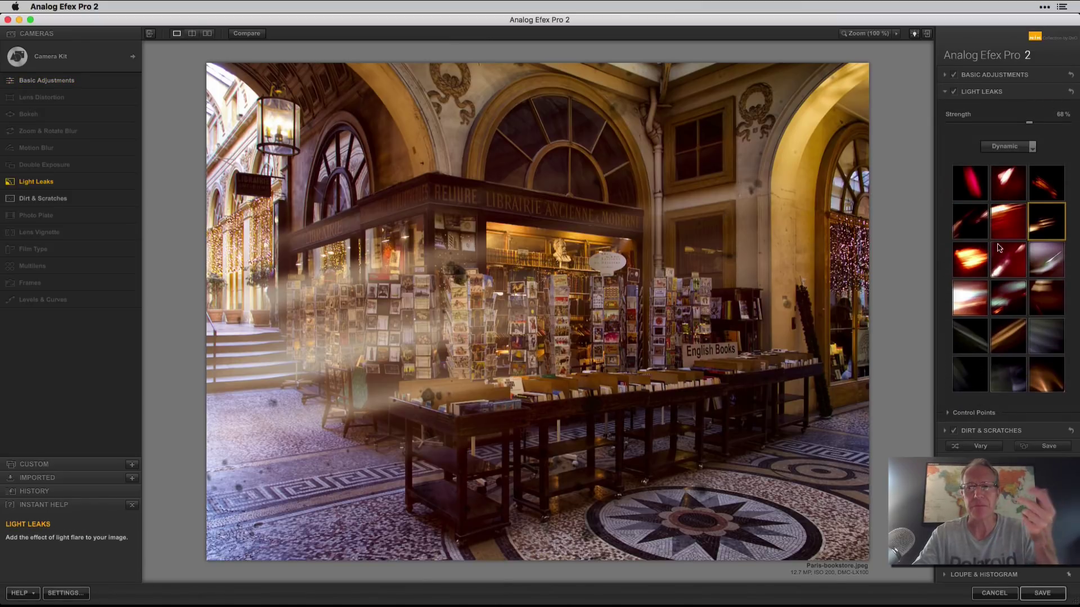
left_click(999, 92)
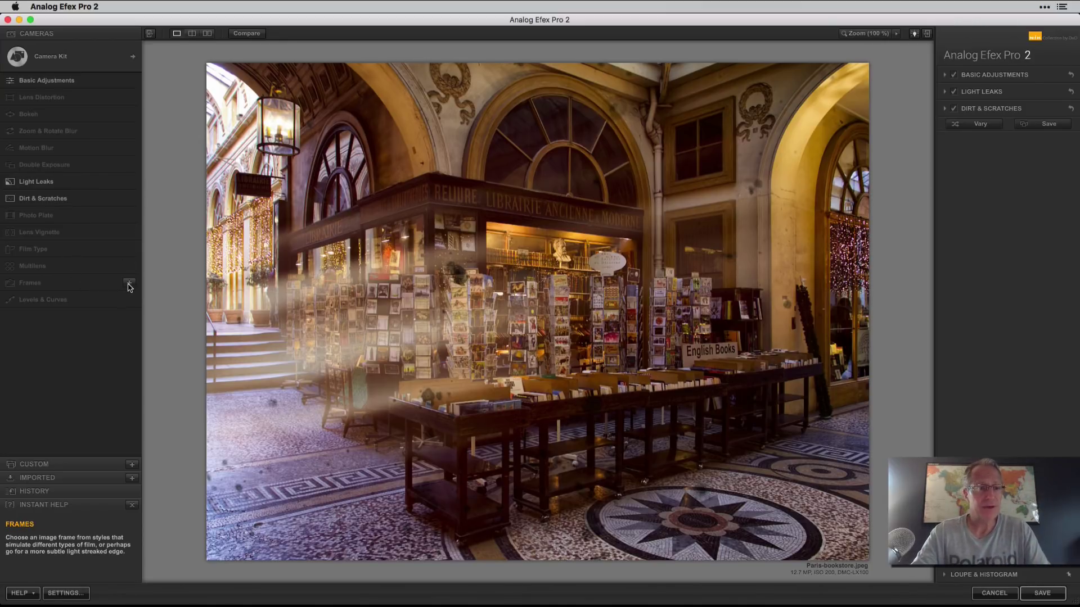
- Add the Frames filter with the first Film strip frame and compare the result with the original photo
left_click(129, 284)
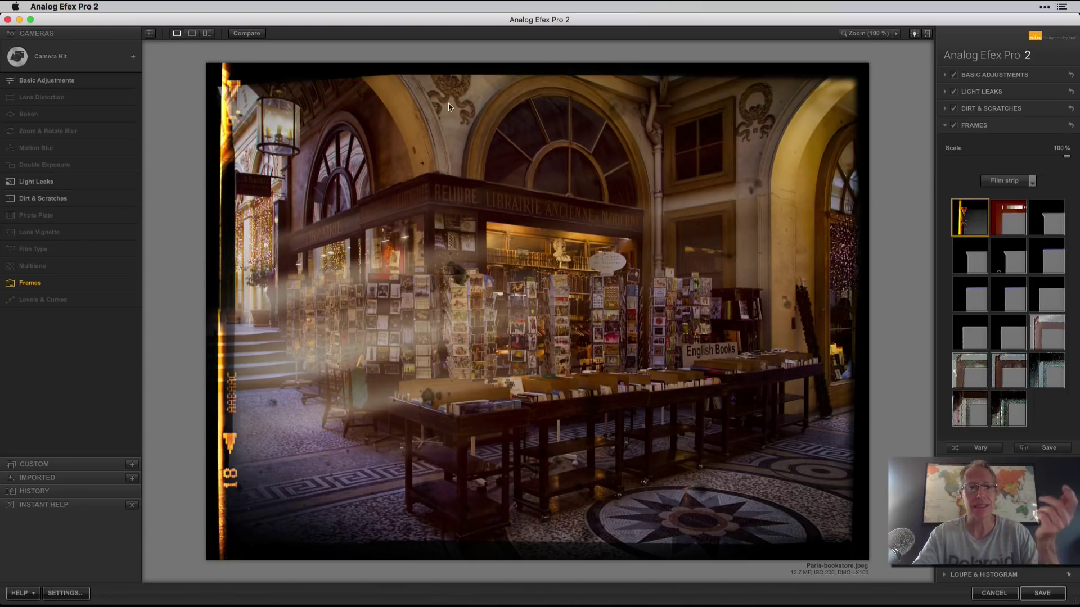
left_click(243, 34)
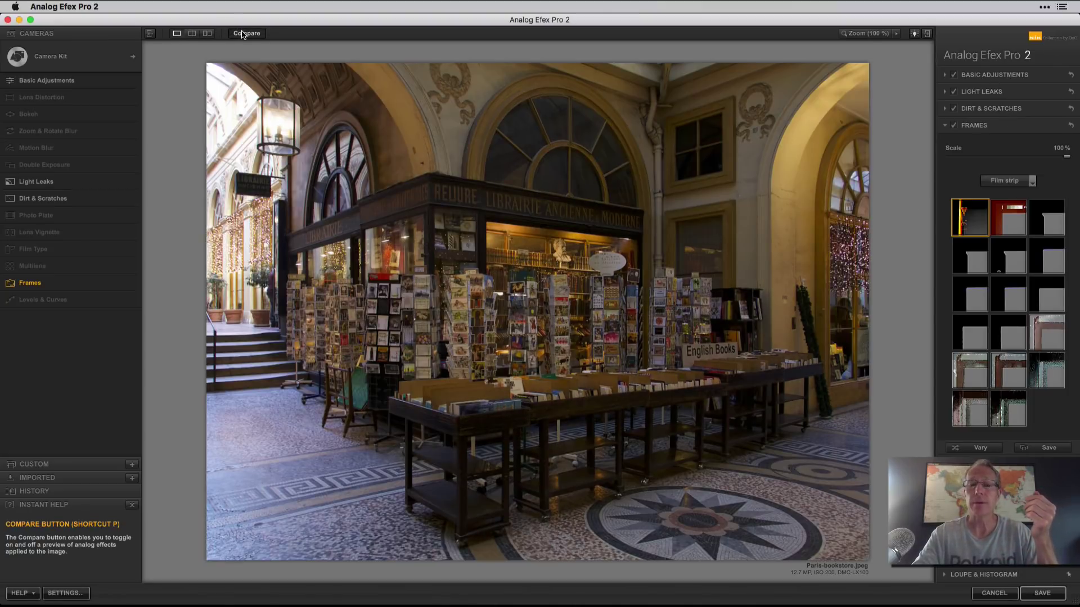
left_click(243, 34)
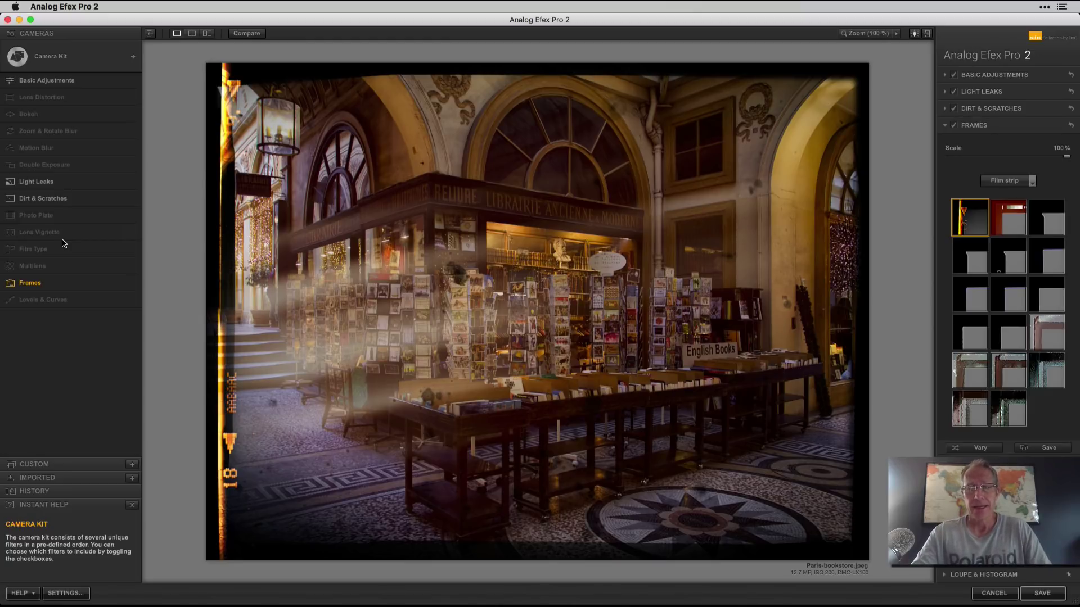
- Save the current filter combination as a custom preset named "My new preset"
left_click(1046, 450)
type("My new preset")
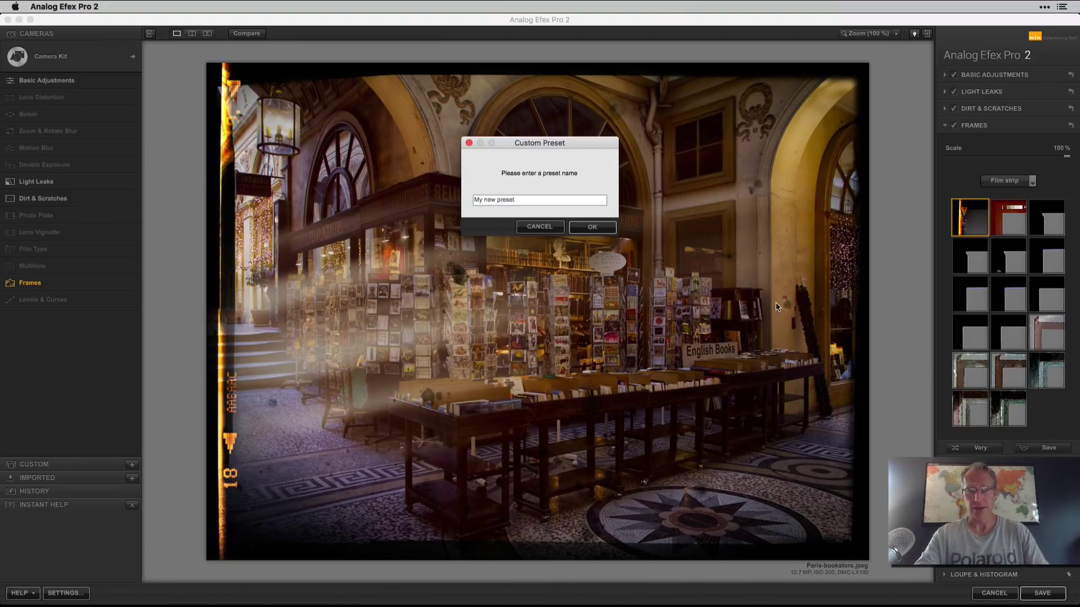
left_click(596, 227)
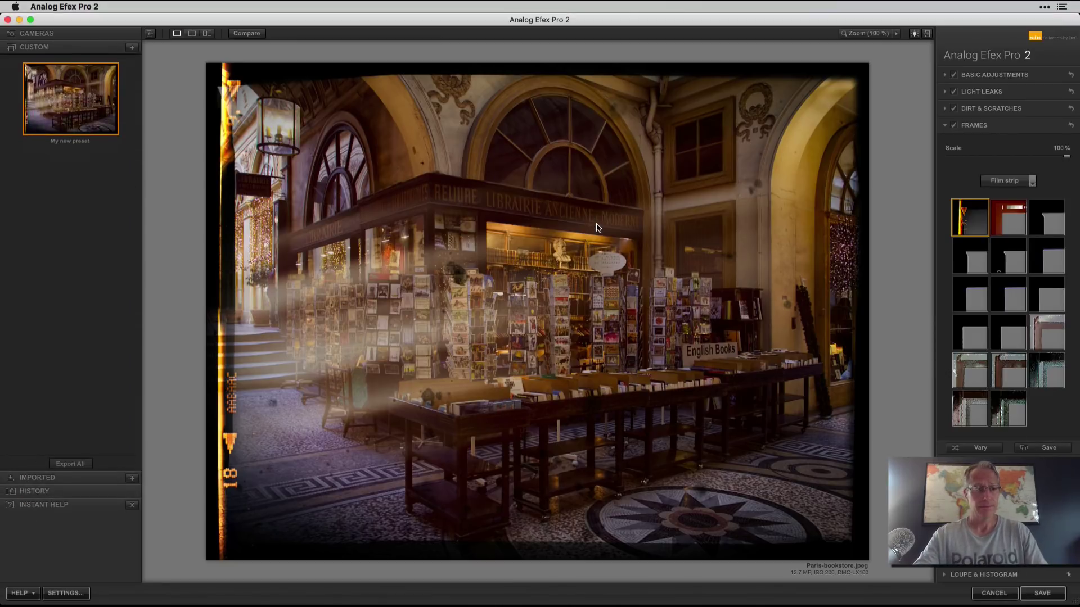
- Delete the custom preset "My new preset" from the custom preset library
left_click(81, 35)
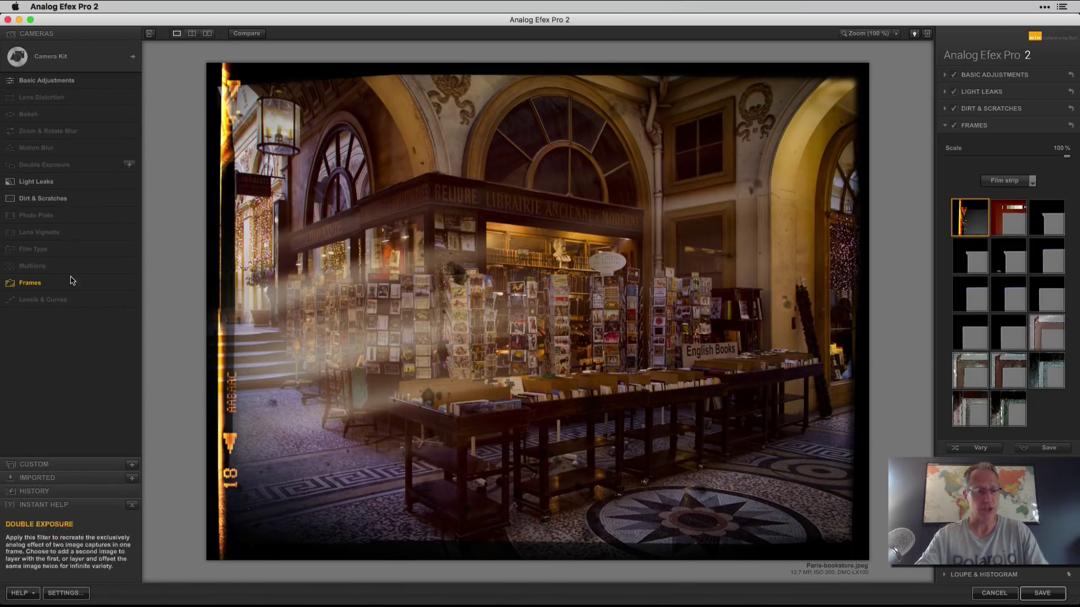
left_click(55, 468)
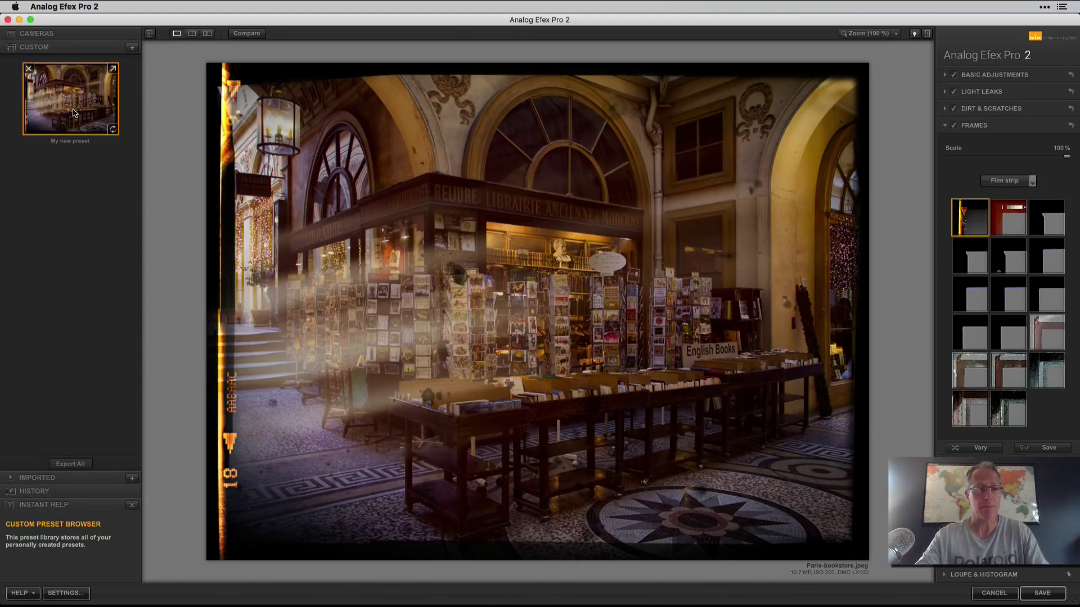
left_click(29, 69)
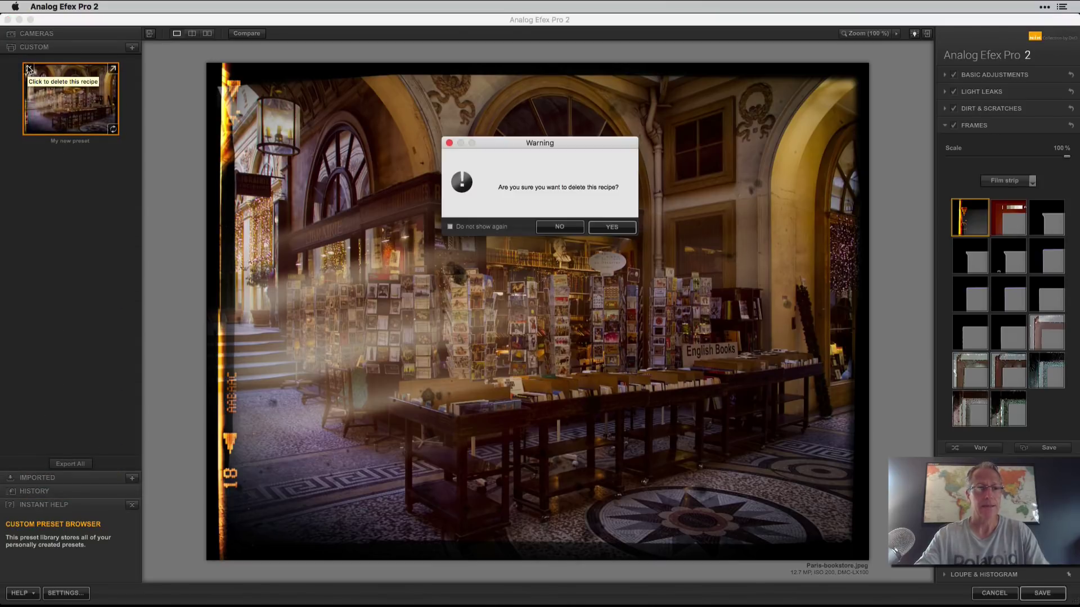
left_click(614, 228)
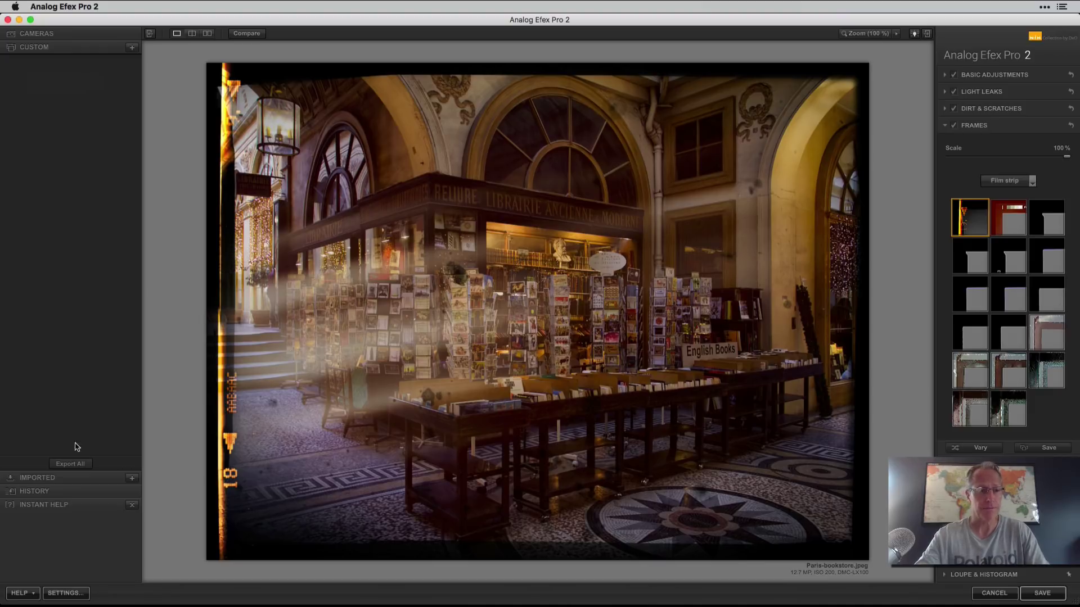
- Open the editing history and step back through the earlier states to the Toy Camera 7 preset
mouse_move(56, 484)
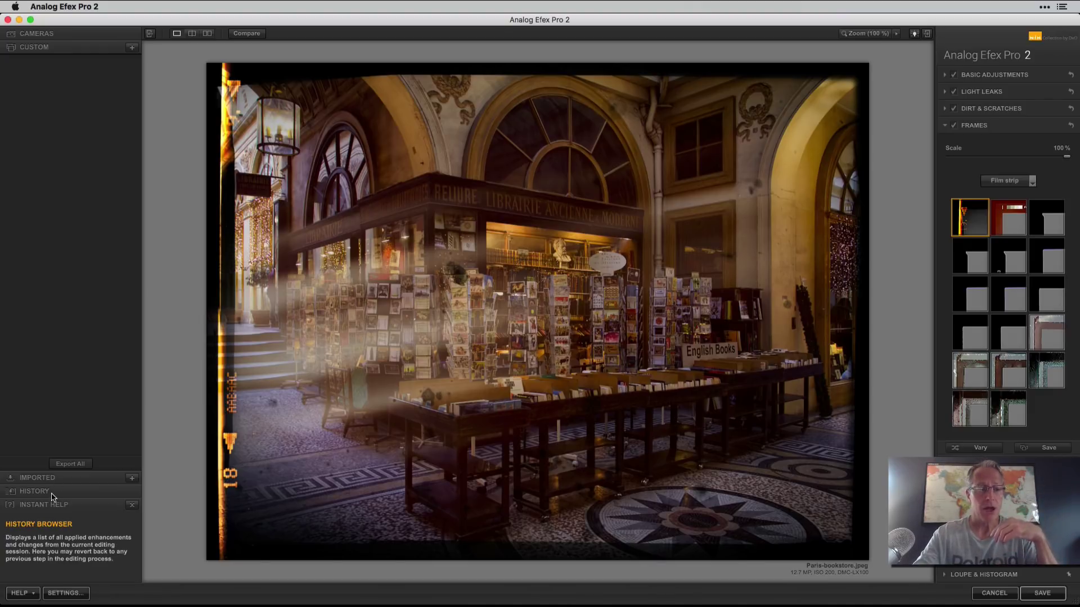
left_click(52, 495)
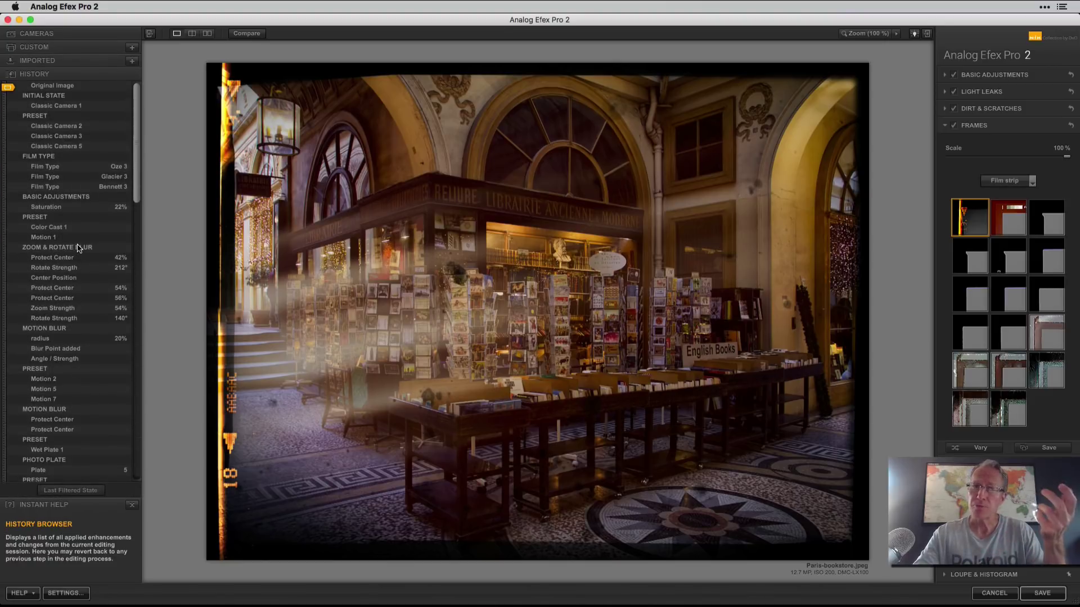
scroll(79, 247, "down", 5)
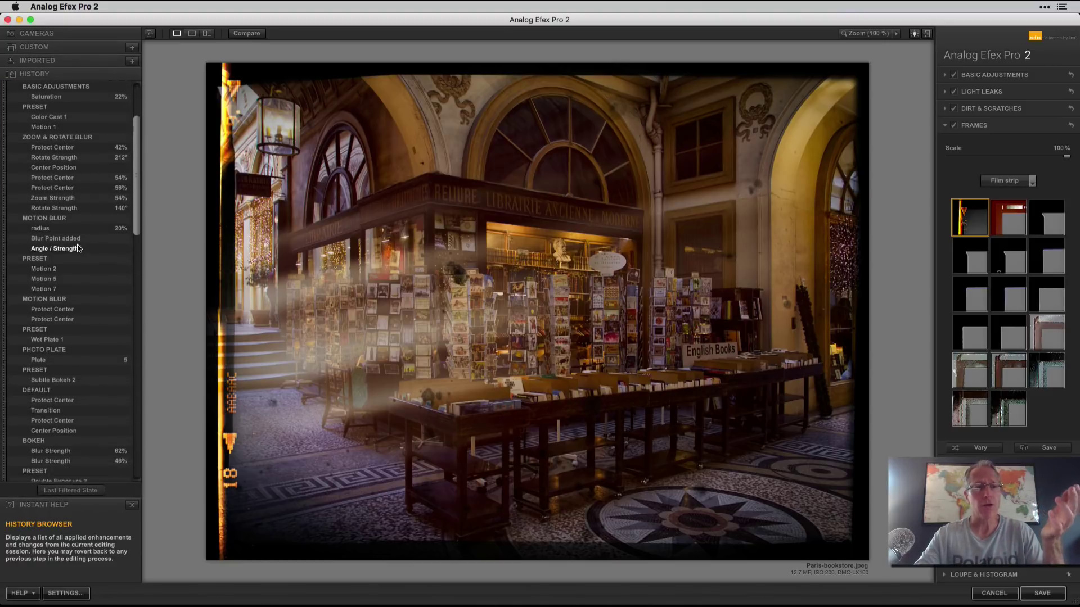
scroll(79, 247, "down", 8)
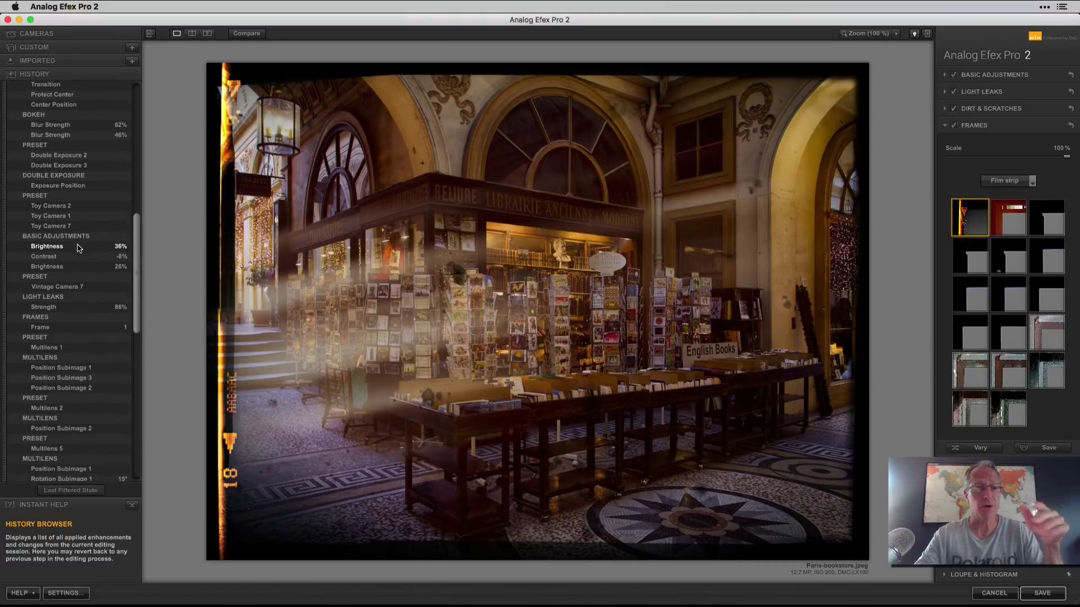
left_click(71, 224)
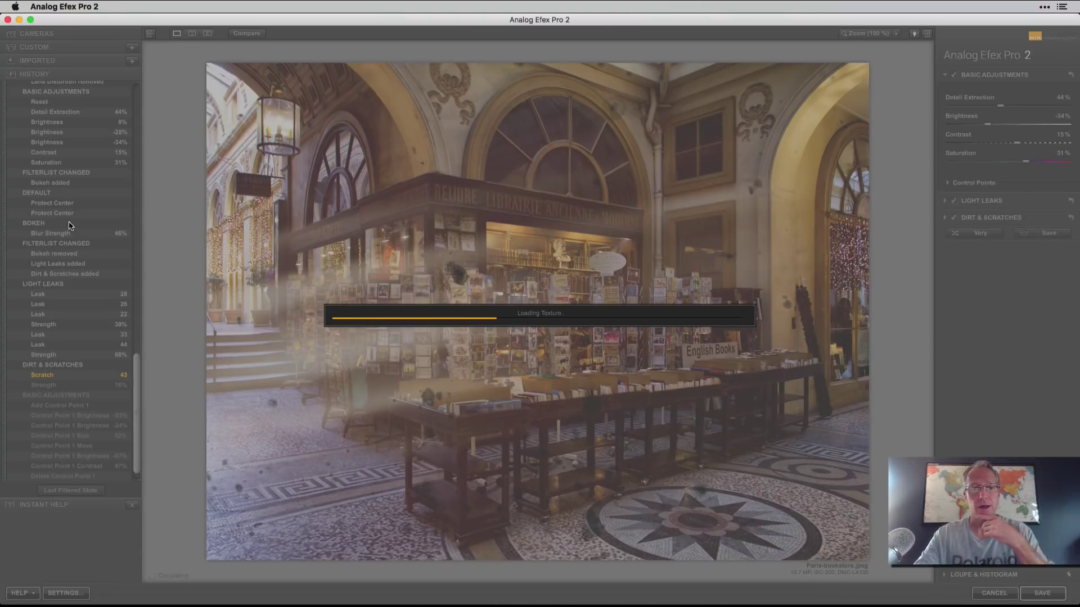
key("Up")
key("Up")
key("Up")
key("Up")
key("Up")
key("Up")
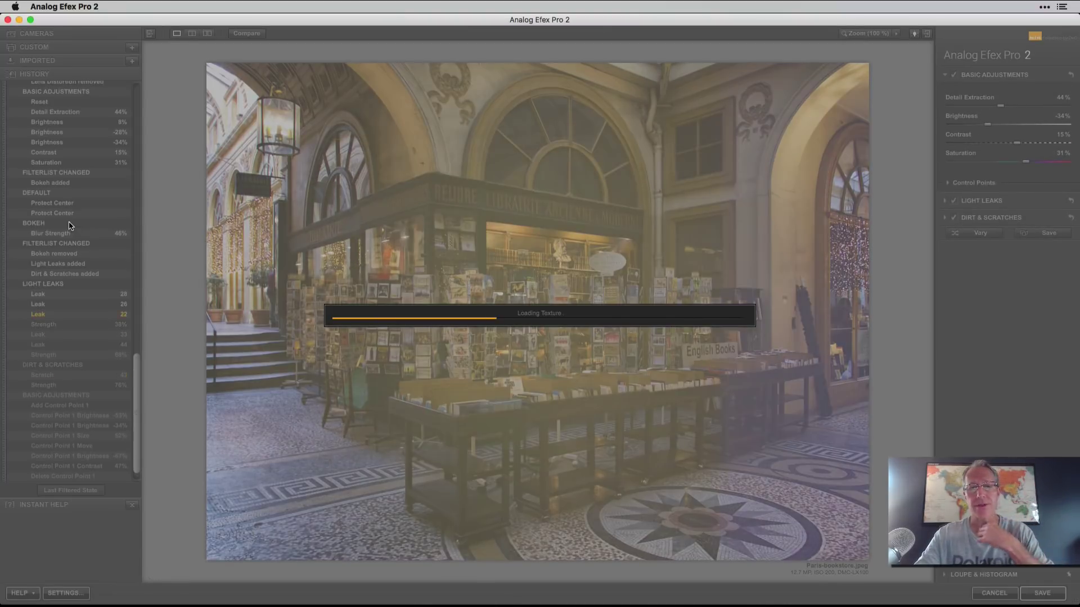
key("Up")
key("Up")
key("Up")
key("Up")
key("Up")
key("Up")
key("Up")
key("Up")
key("Up")
key("Up")
key("Up")
key("Up")
key("Up")
key("Up")
key("Up")
key("Up")
key("Up")
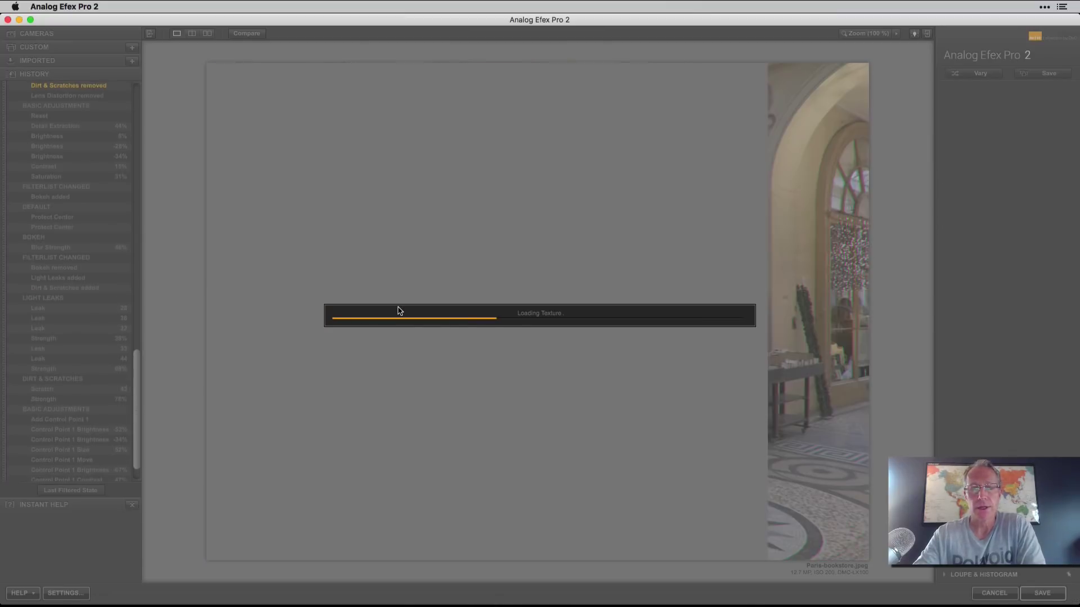
key("Up")
key("Up")
key("Up")
key("Up")
key("Up")
key("Up")
key("Up")
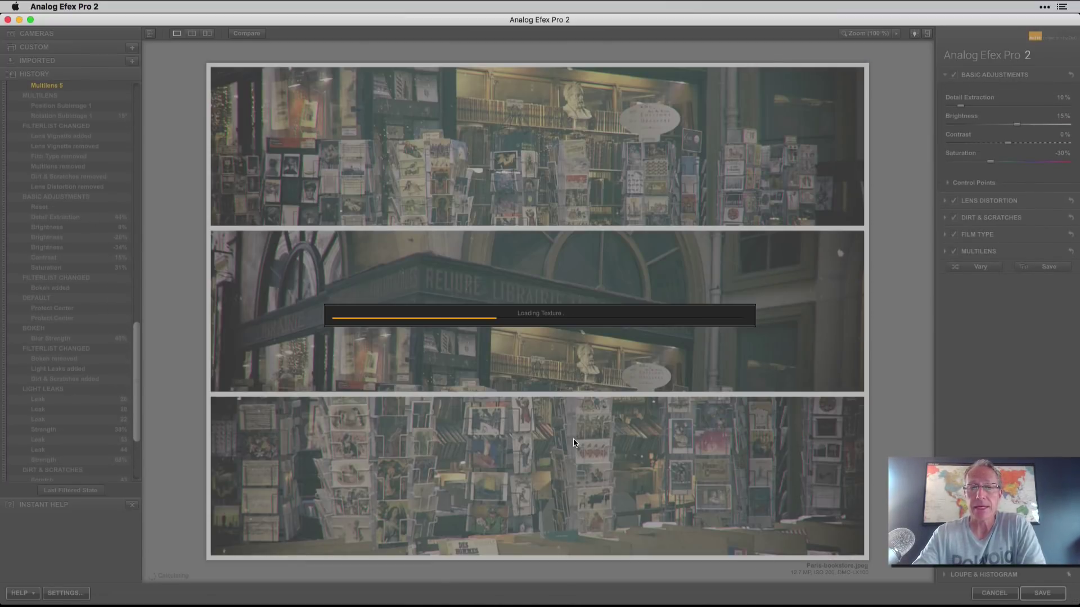
key("Up")
key("Up")
key("Up")
key("Up")
key("Up")
key("Up")
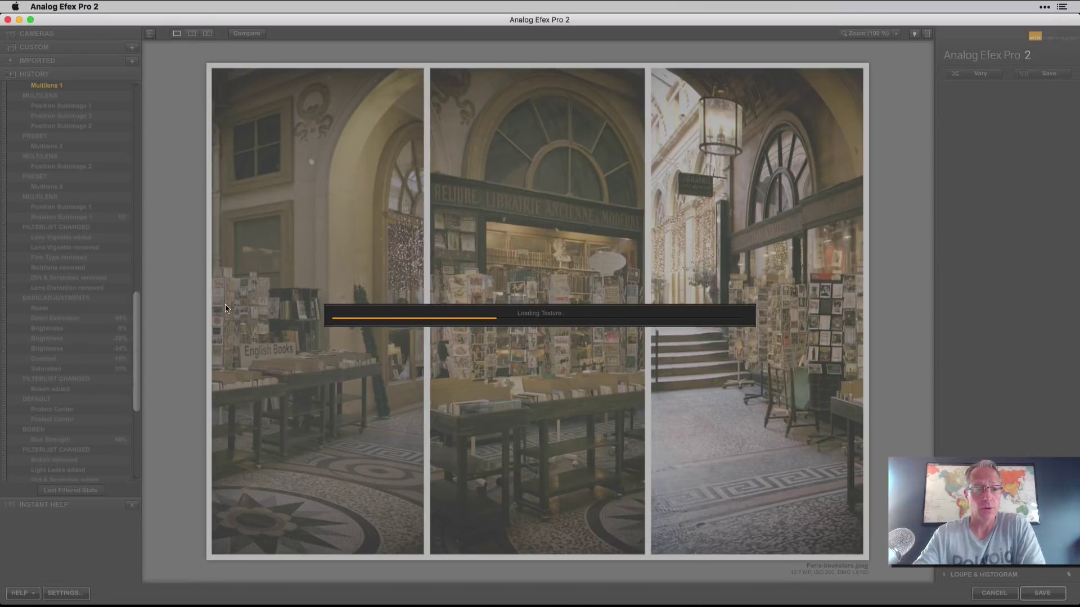
key("Up")
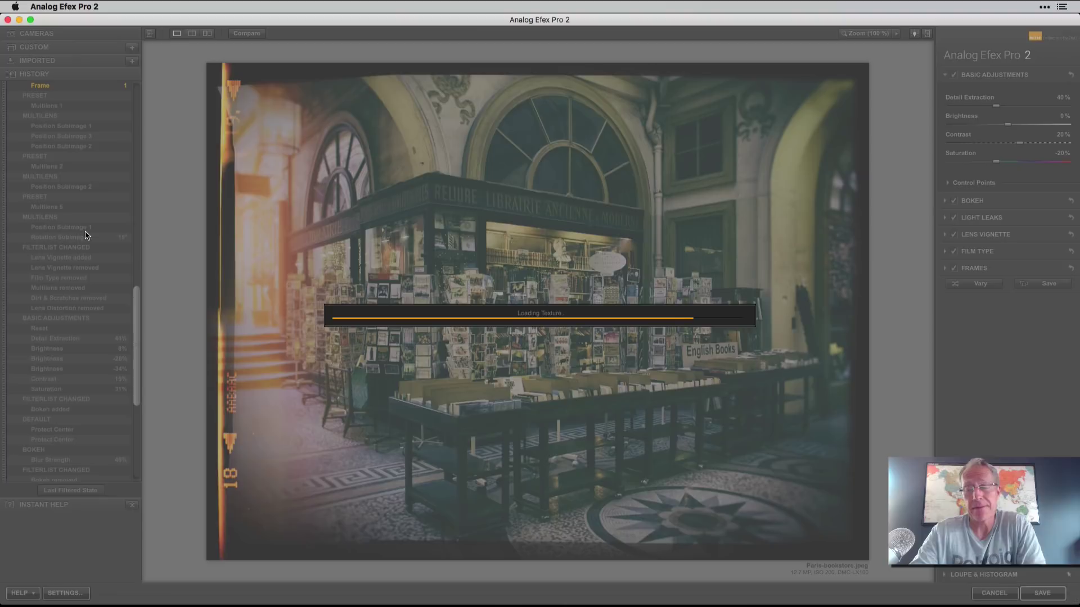
left_click(86, 230)
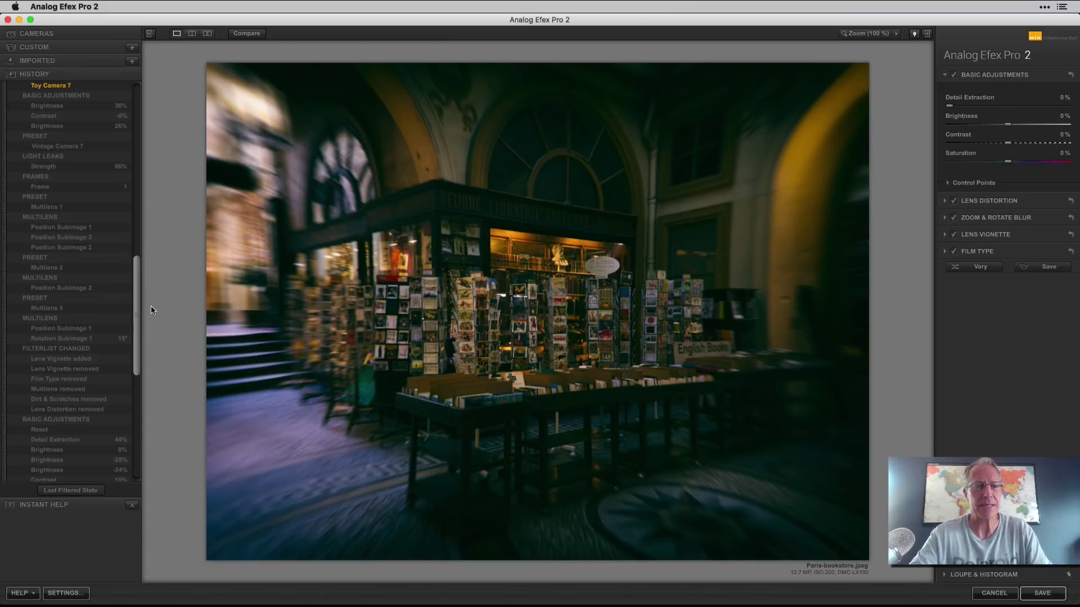
- Raise the Brightness in Basic Adjustments to 19% and compare the result with the original photo
left_click_drag(136, 302, 140, 228)
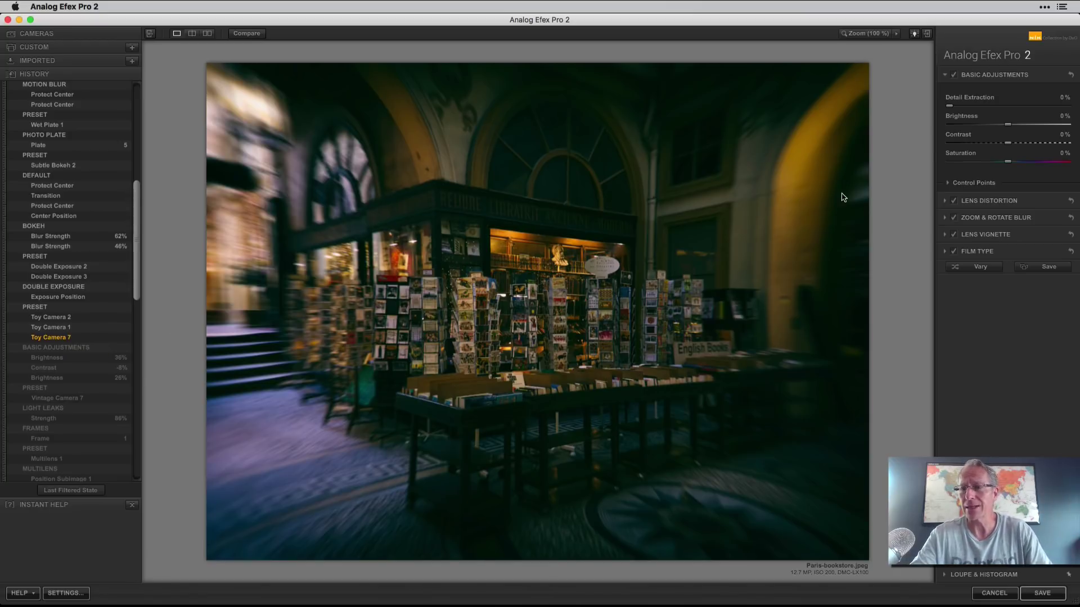
left_click_drag(1007, 126, 1019, 126)
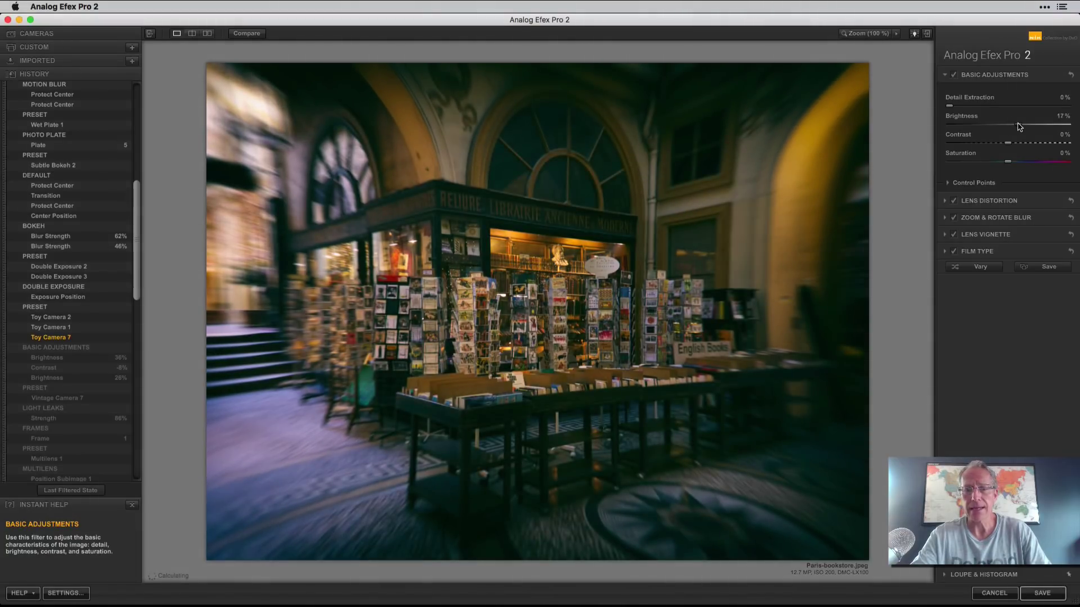
left_click(257, 36)
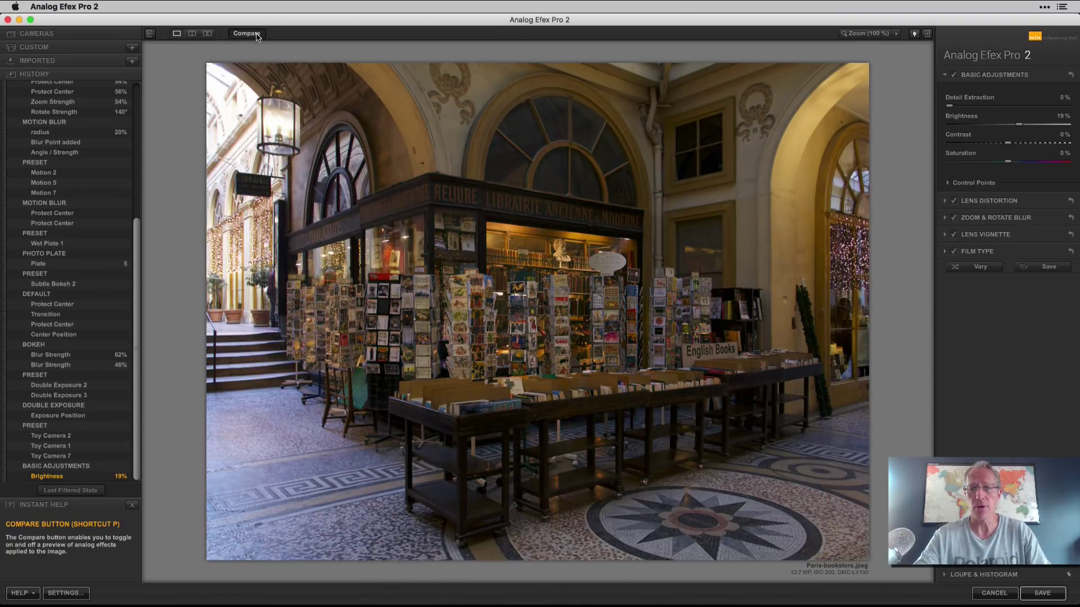
left_click(257, 35)
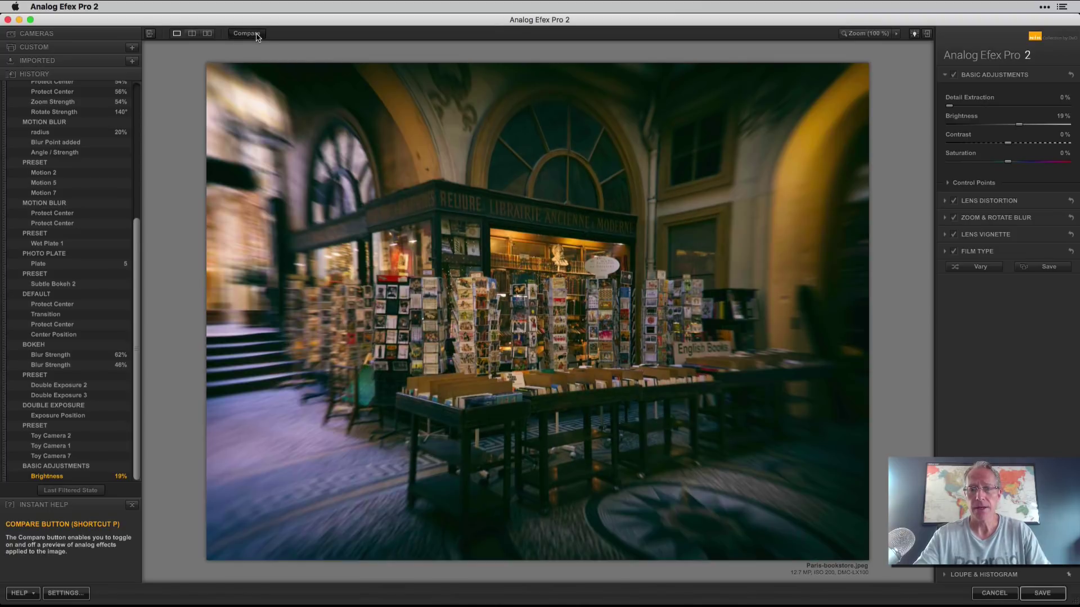
- Compare the edit with the original photo again and set the Lens Distortion filter's pincushion/barrel distortion to 22%
left_click(981, 201)
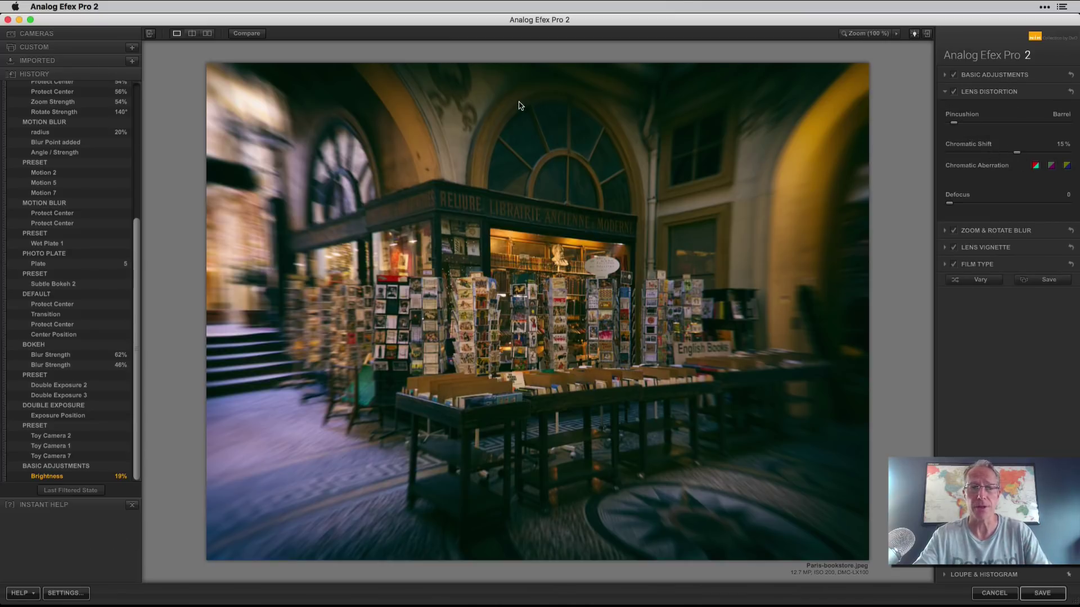
left_click(249, 35)
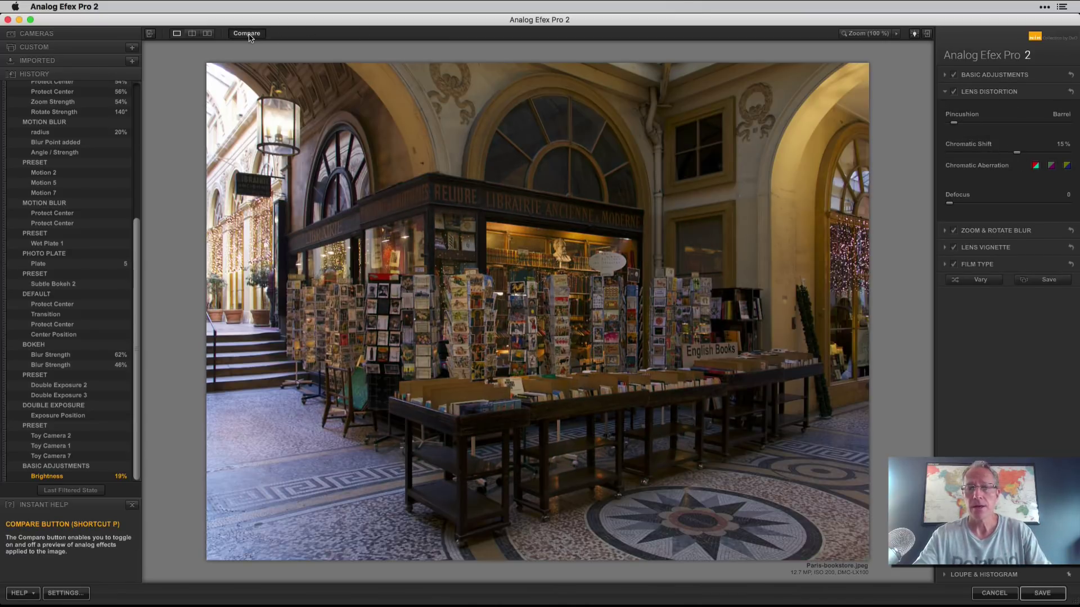
left_click(248, 35)
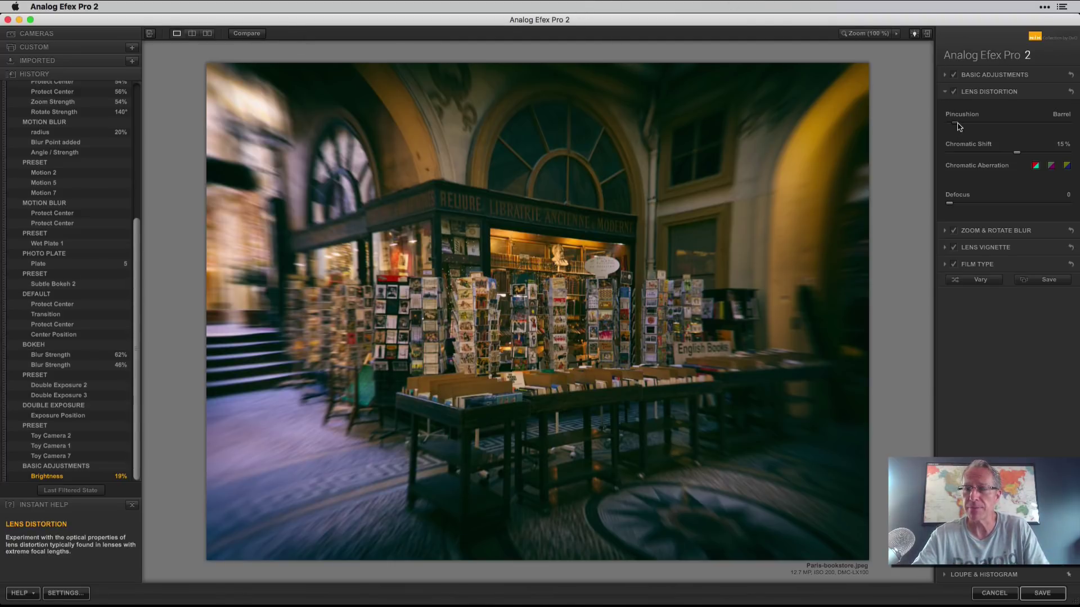
left_click_drag(963, 126, 979, 126)
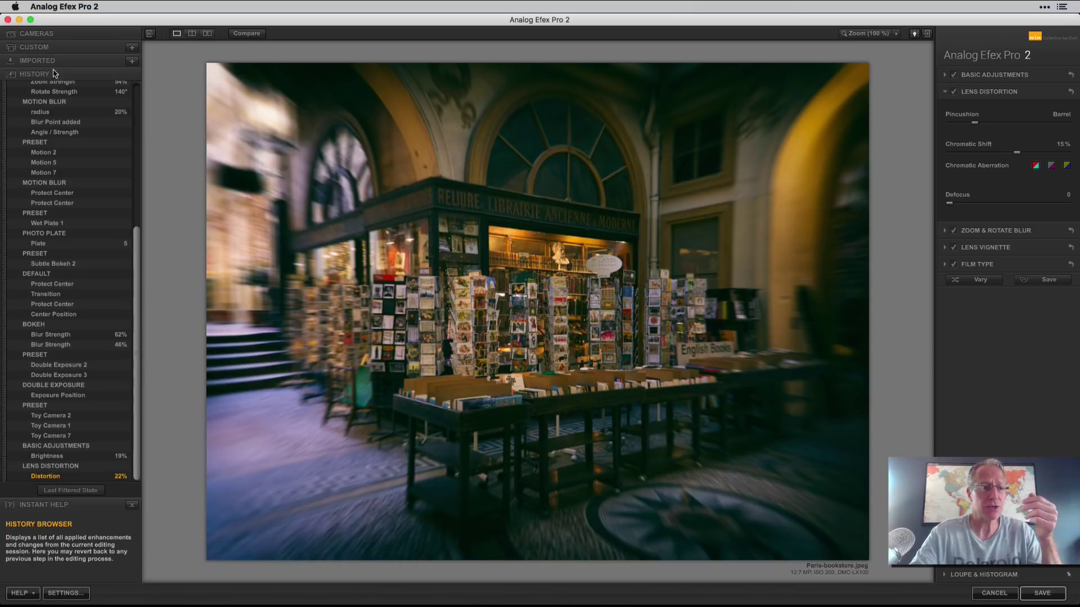
- Return to the Camera Kit filter list and save the edited bookstore photo
left_click(54, 34)
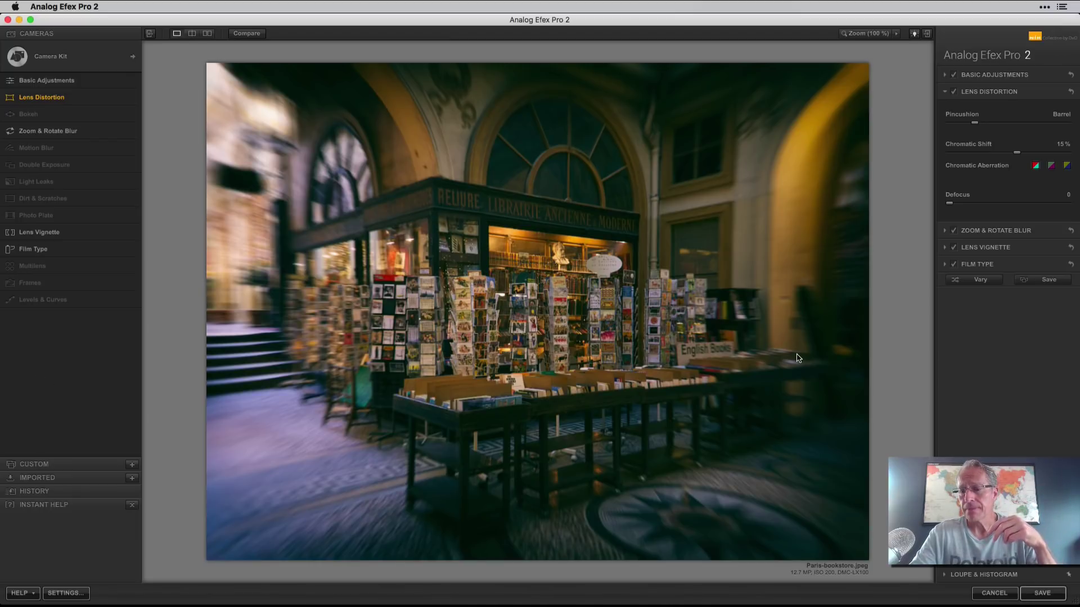
left_click(994, 580)
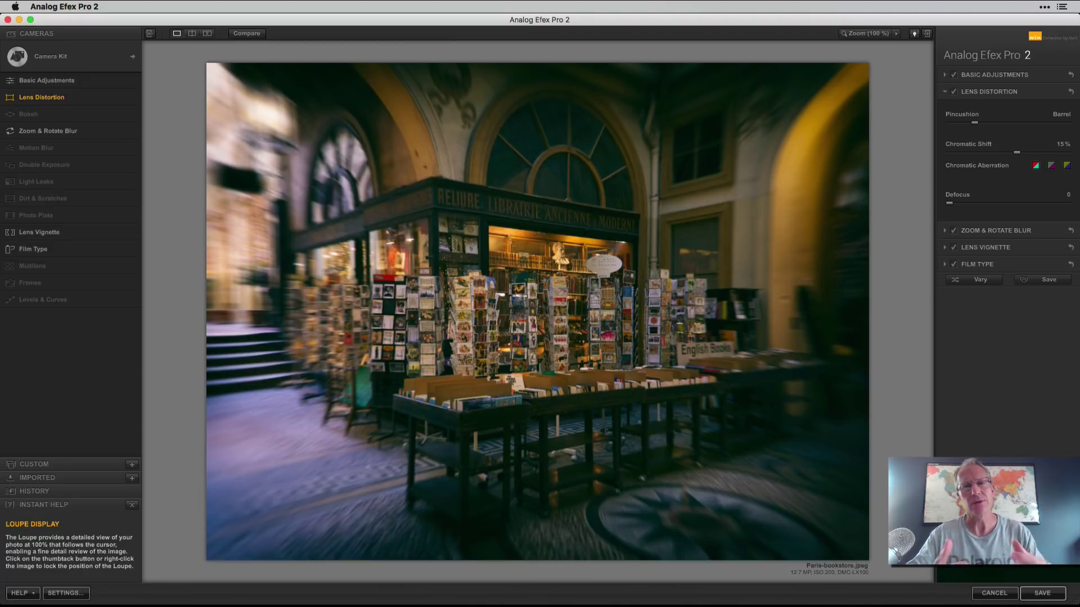
left_click(1042, 593)
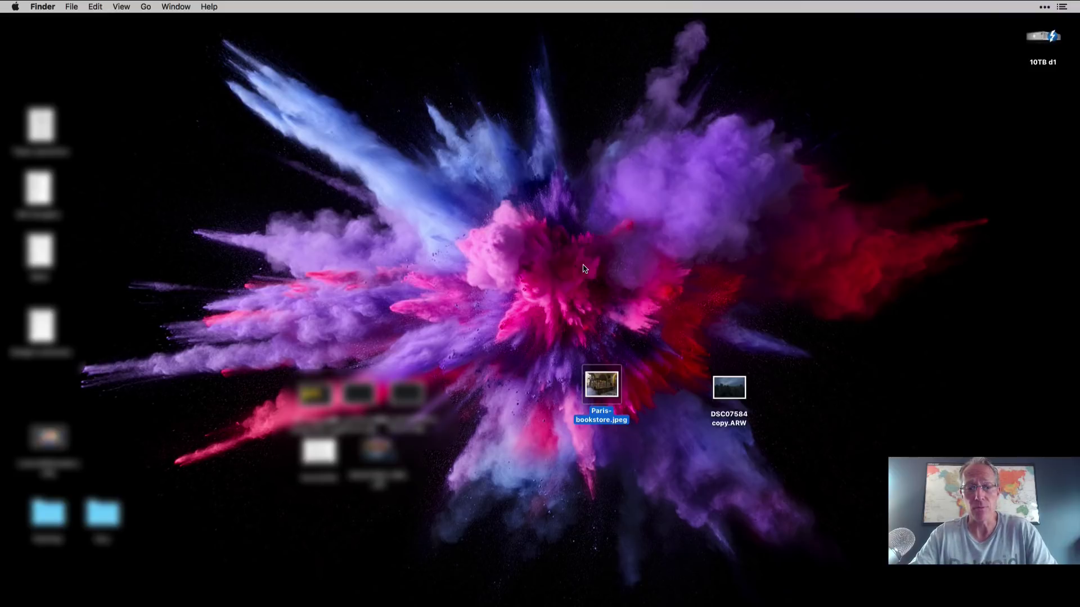
- Open the saved Paris-bookstore.jpeg from the desktop in Preview and move its window toward the middle of the screen
double_click(603, 388)
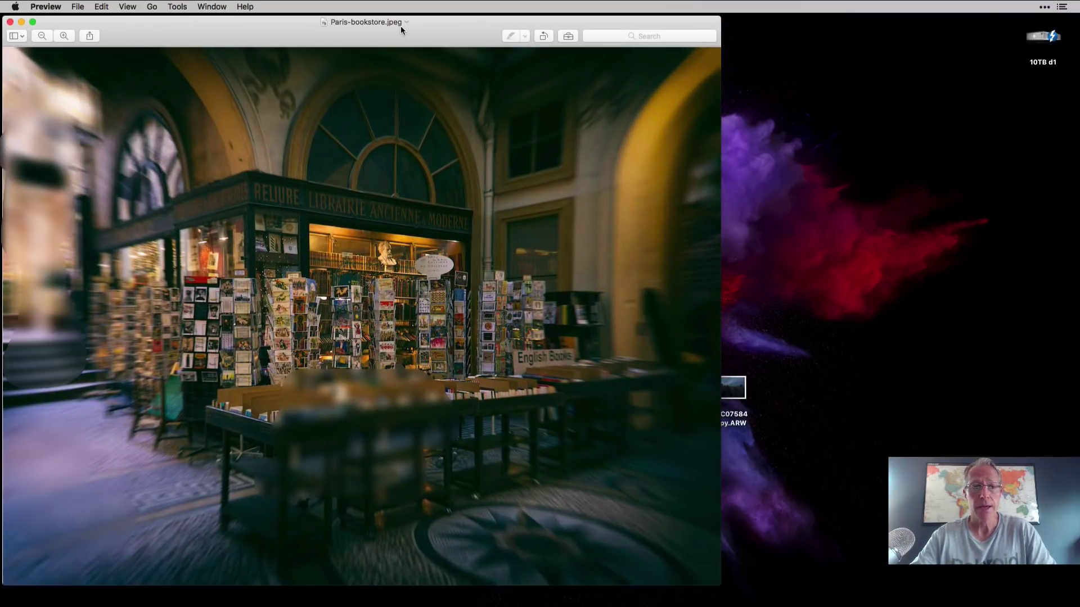
left_click_drag(404, 23, 486, 18)
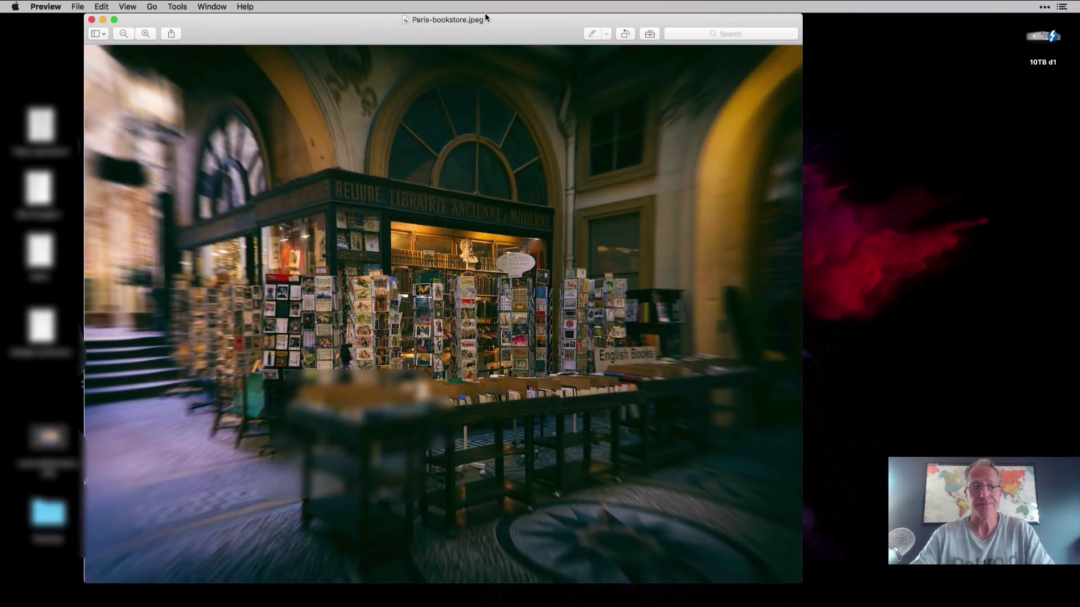